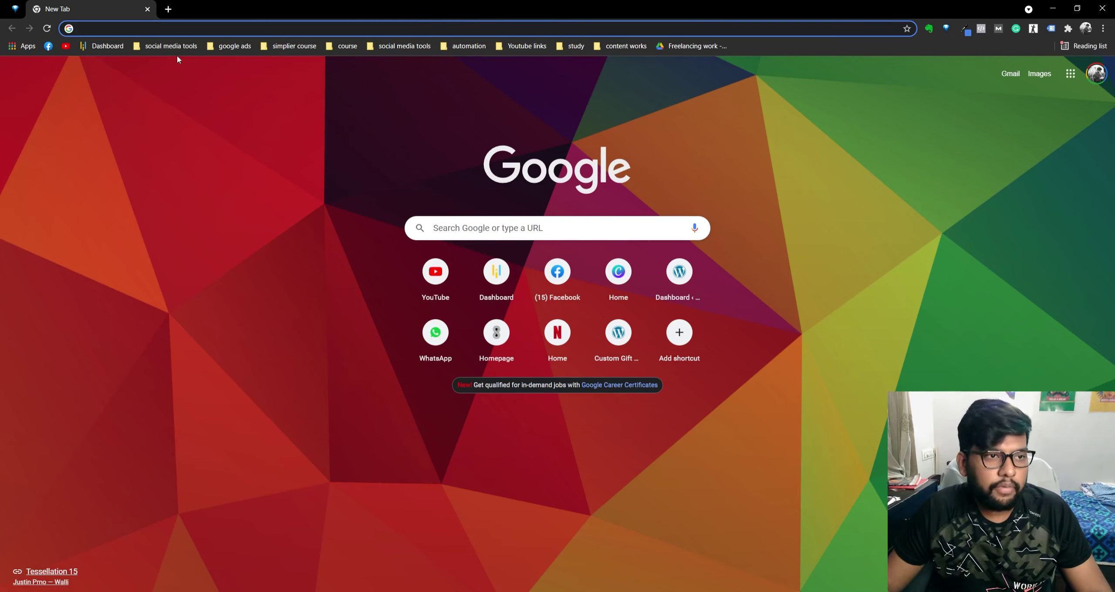
# Step: Open Facebook and go to The blue haired baker page among the managed pages
pyautogui.click(48, 46)
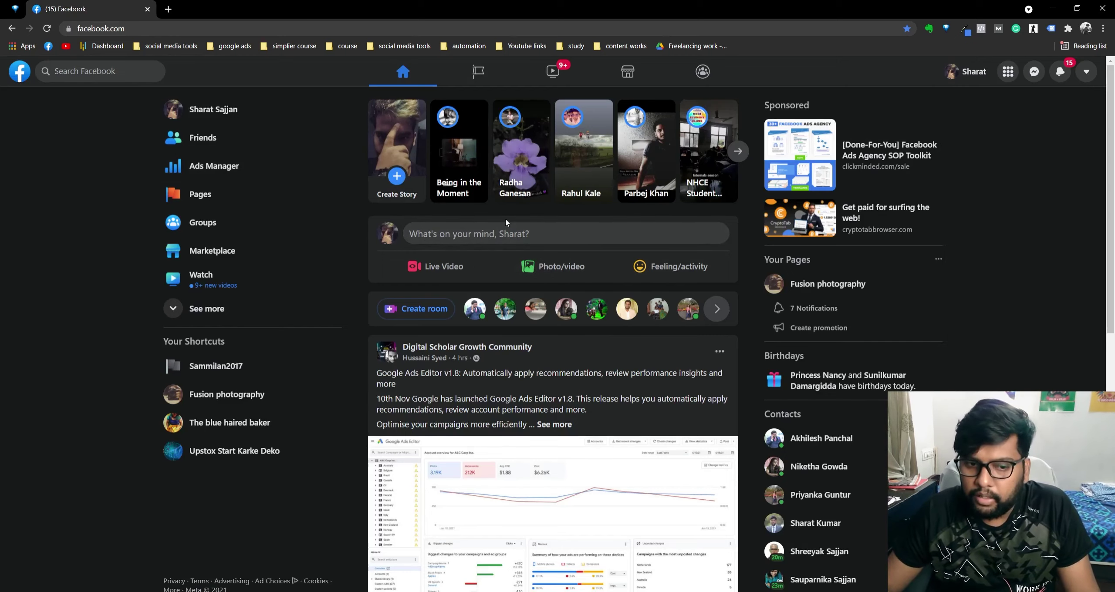
pyautogui.scroll(-15, 505, 218)
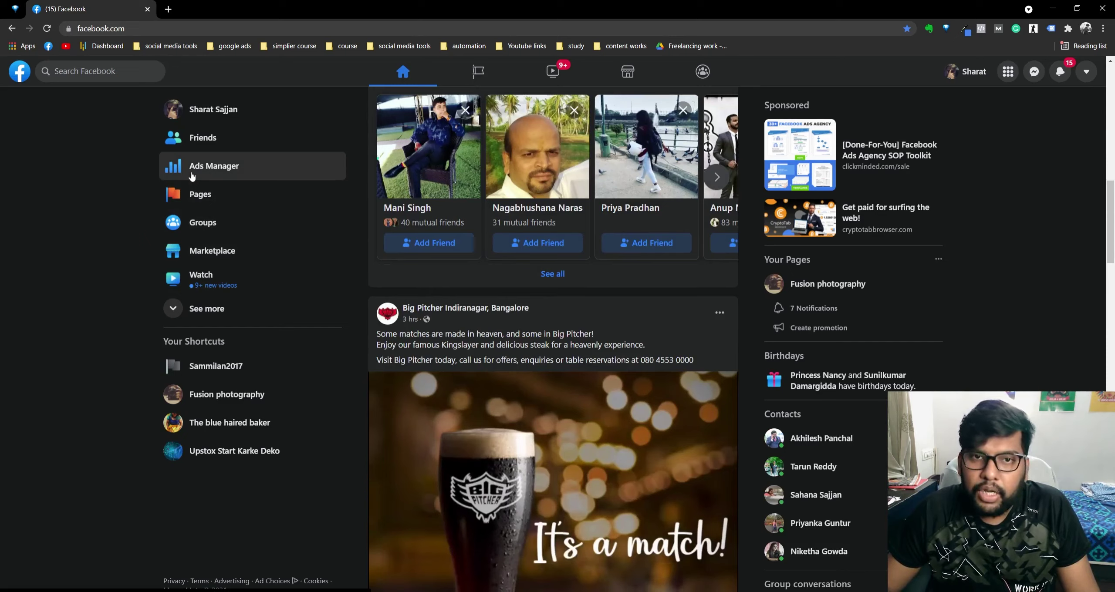
pyautogui.click(171, 308)
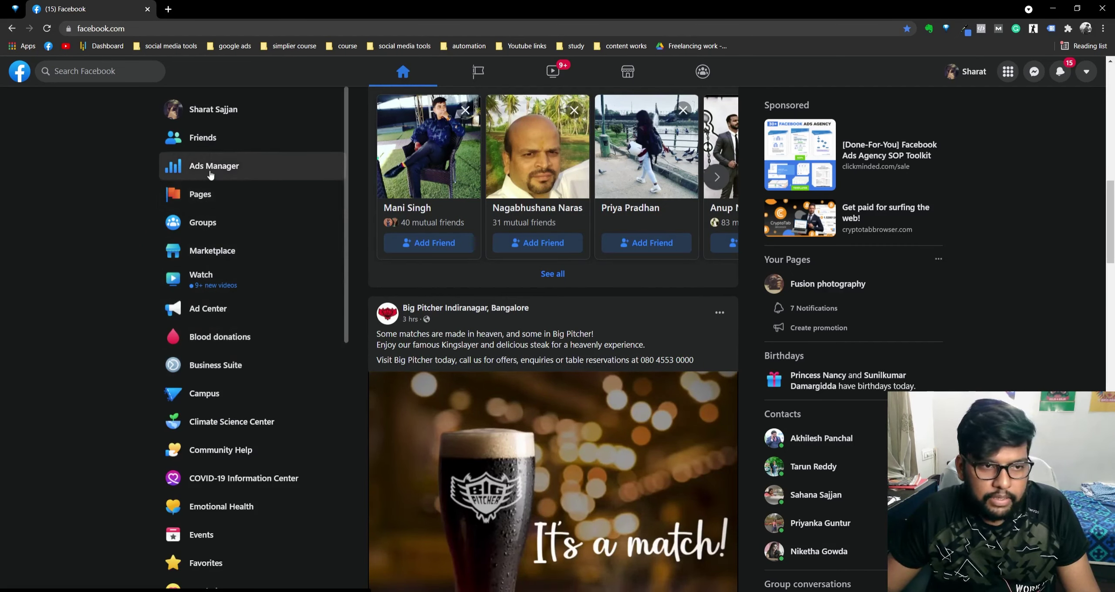
pyautogui.click(198, 192)
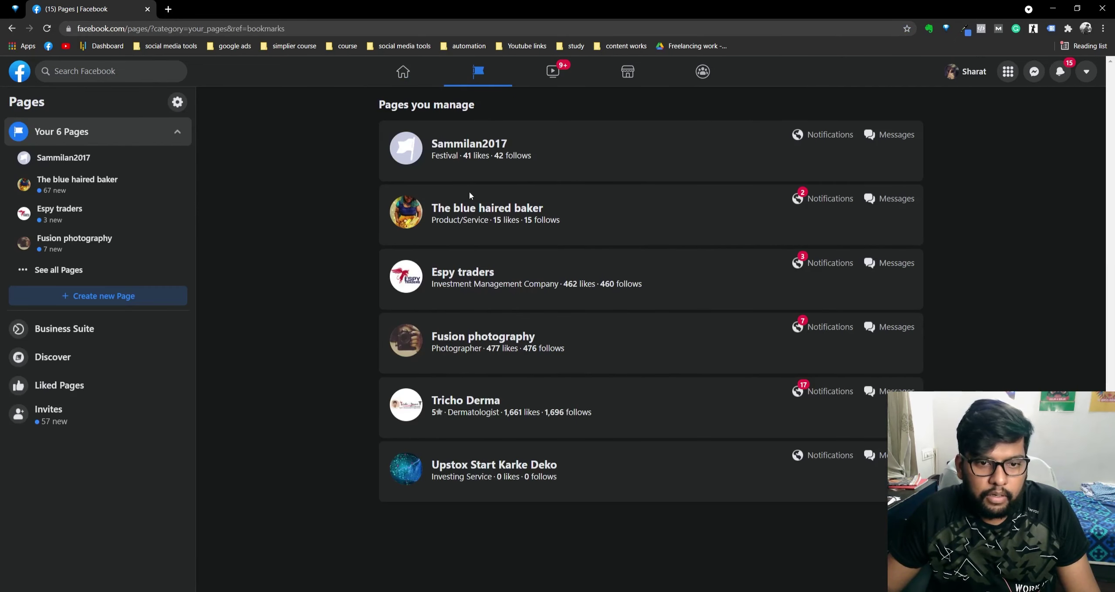
pyautogui.click(461, 208)
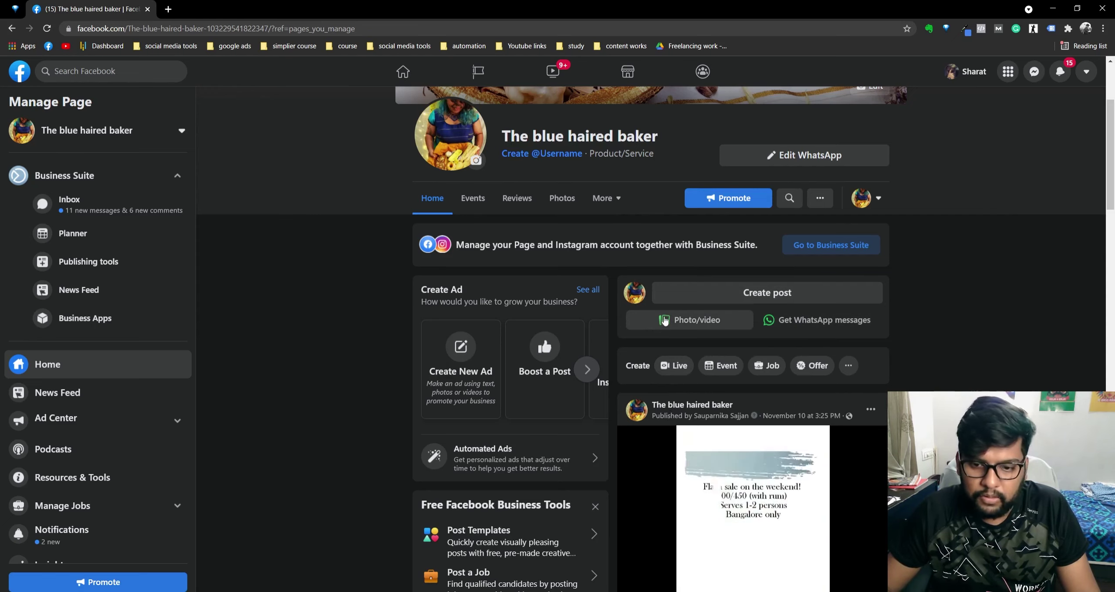
# Step: Look over the business page's post and ad creation options, and return to the Facebook home feed
pyautogui.moveTo(630, 300)
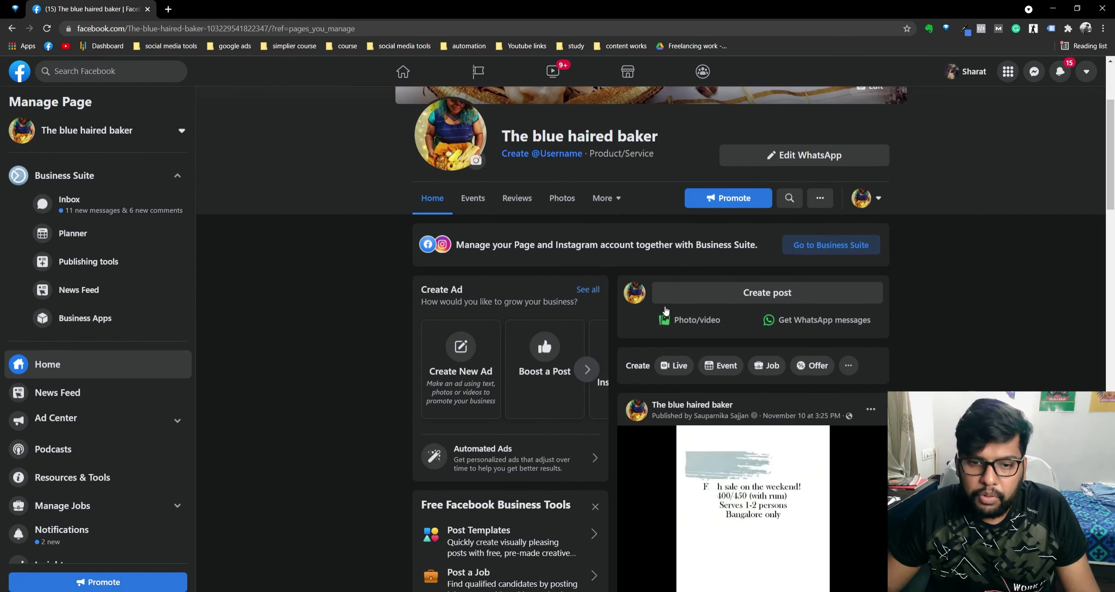
pyautogui.scroll(-5, 637, 411)
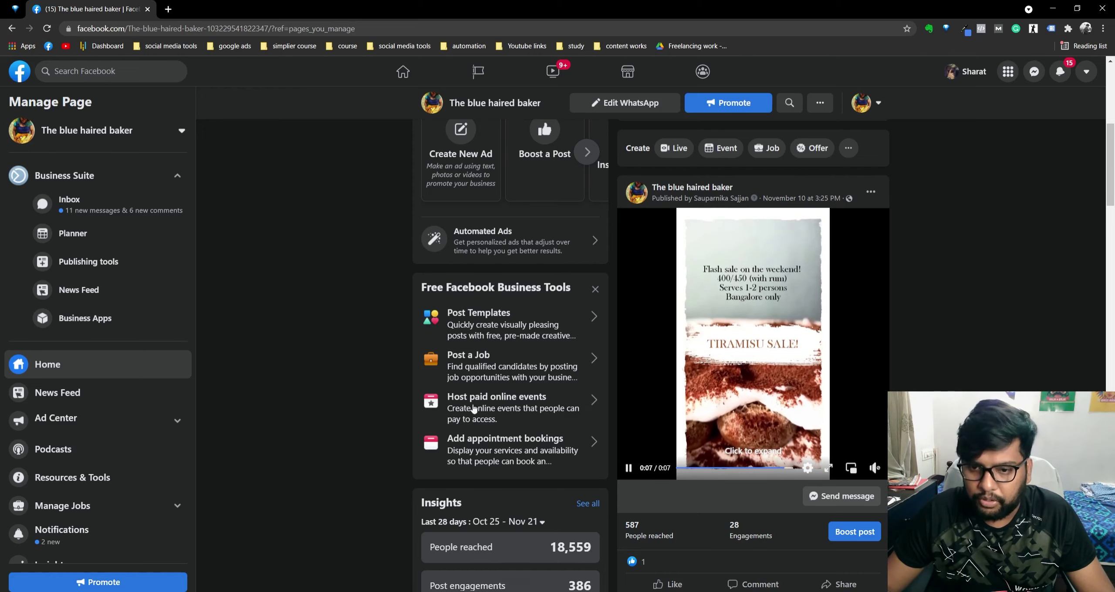
pyautogui.click(47, 364)
pyautogui.click(19, 74)
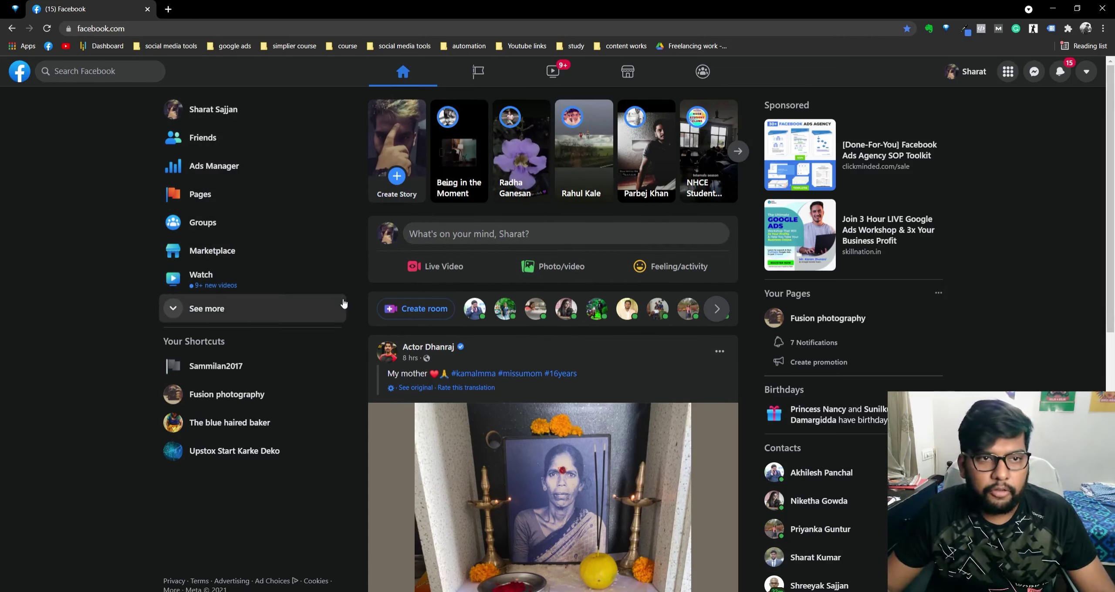
# Step: Open the landing page saupyskitchen.com/custom-gift-hamper/ in a new browser tab
pyautogui.click(168, 8)
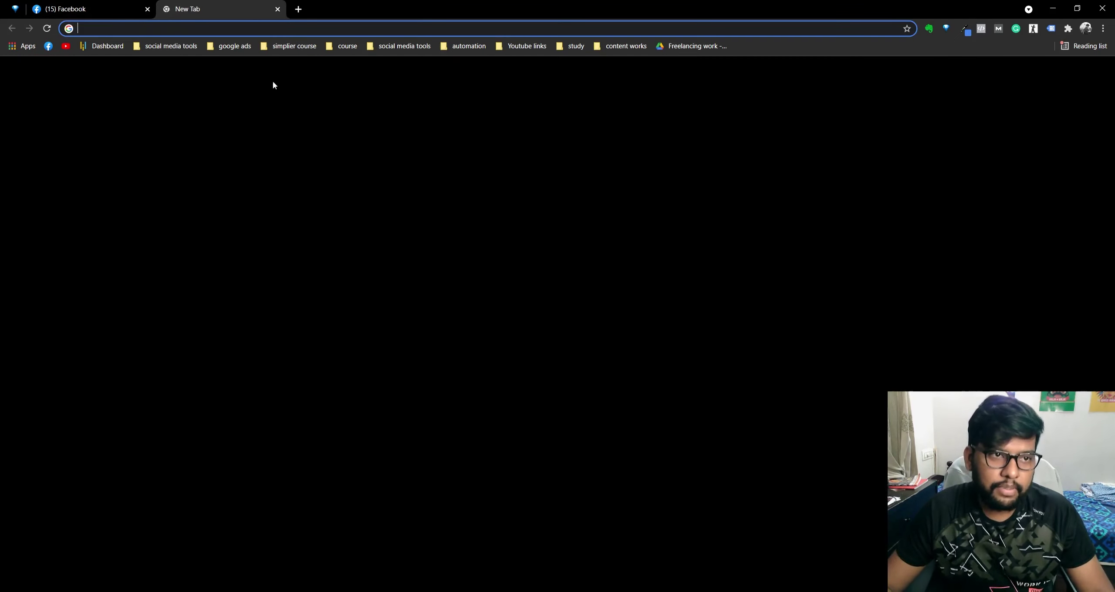
pyautogui.write('SA')
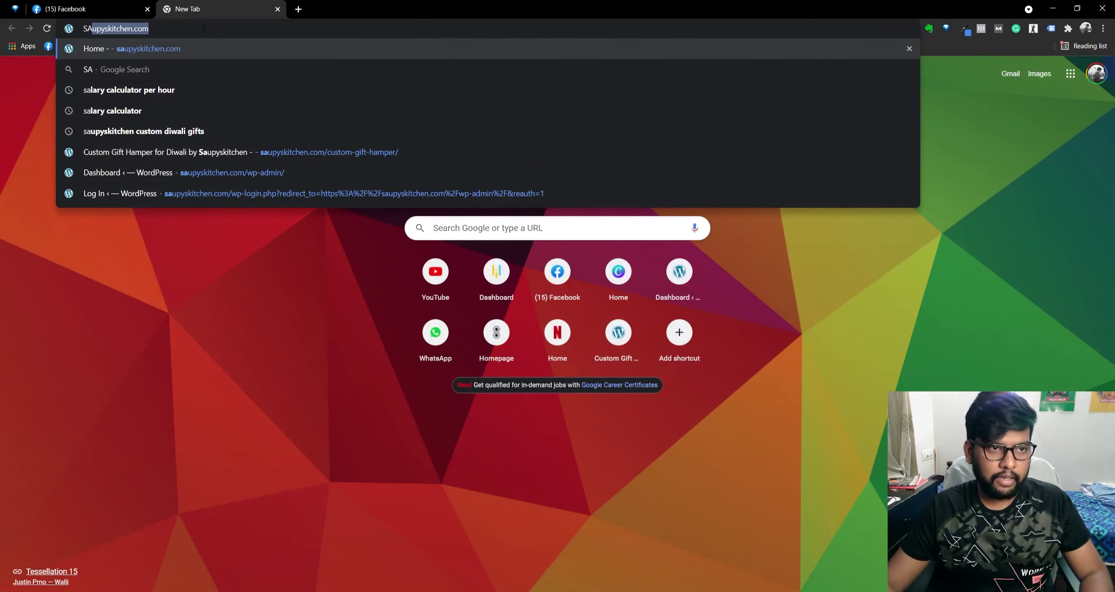
pyautogui.press('Right')
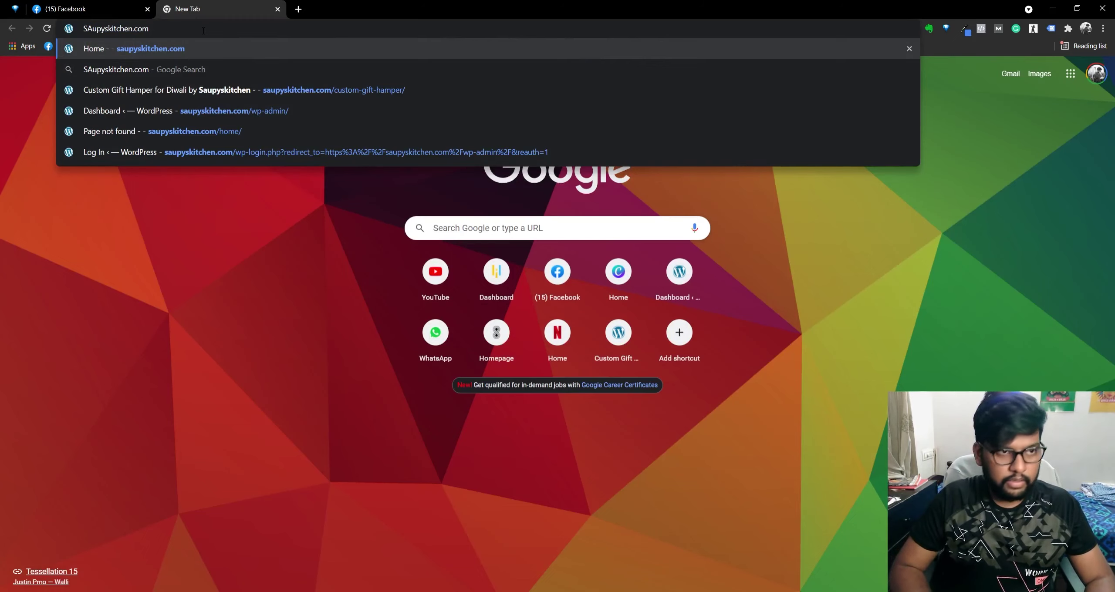
pyautogui.write('/CUS')
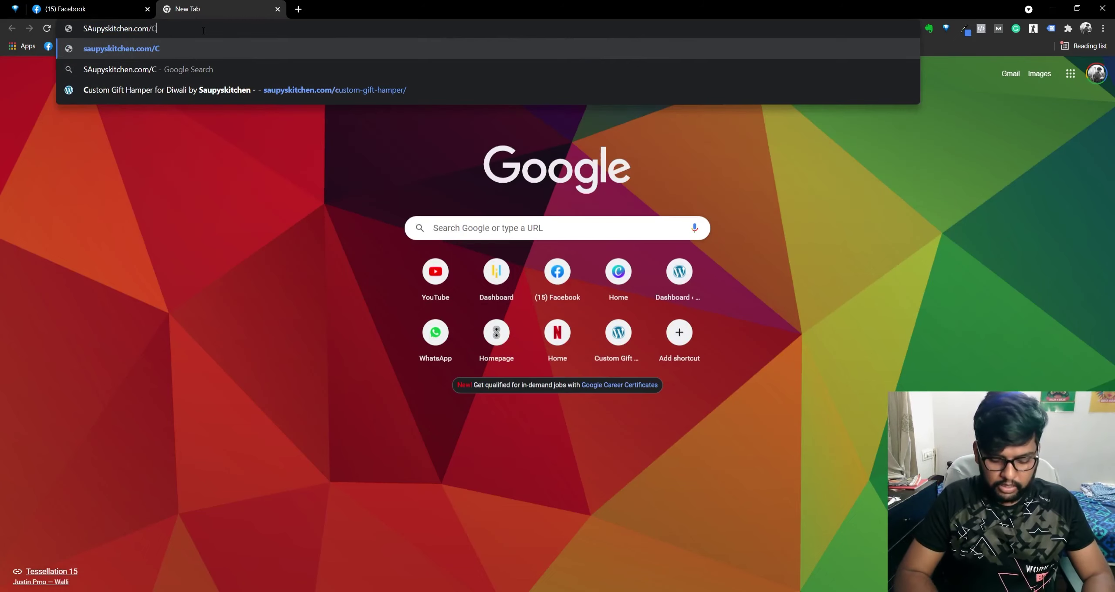
pyautogui.press('BackSpace')
pyautogui.press('BackSpace')
pyautogui.press('BackSpace')
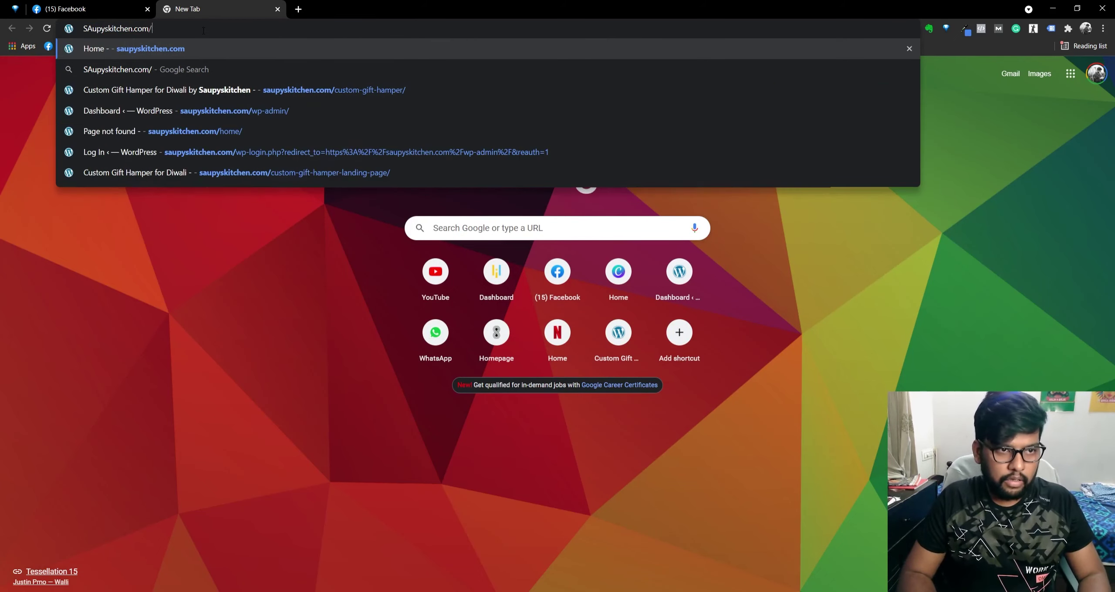
pyautogui.write('custom-gift-hamper/')
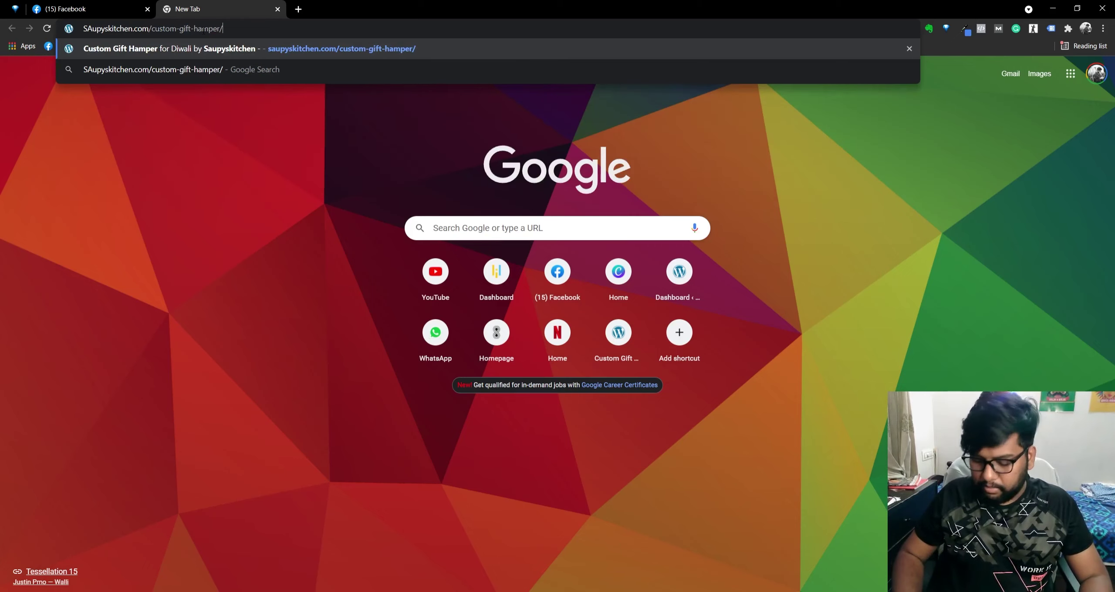
pyautogui.press('Return')
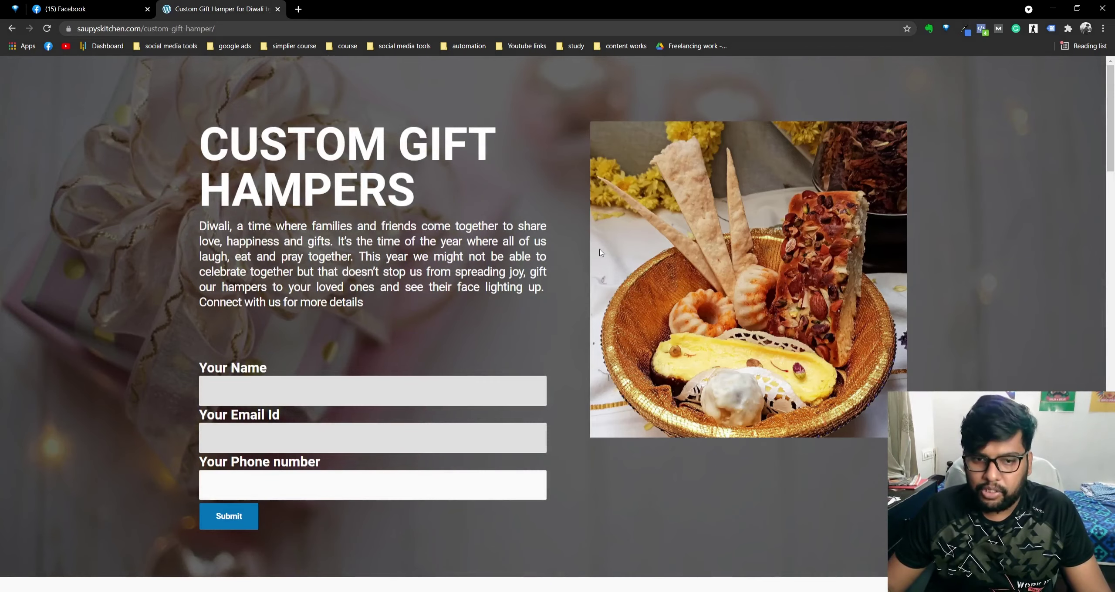
# Step: Examine the gift hamper landing page from its enquiry form through the image gallery and map
pyautogui.scroll(-3, 488, 197)
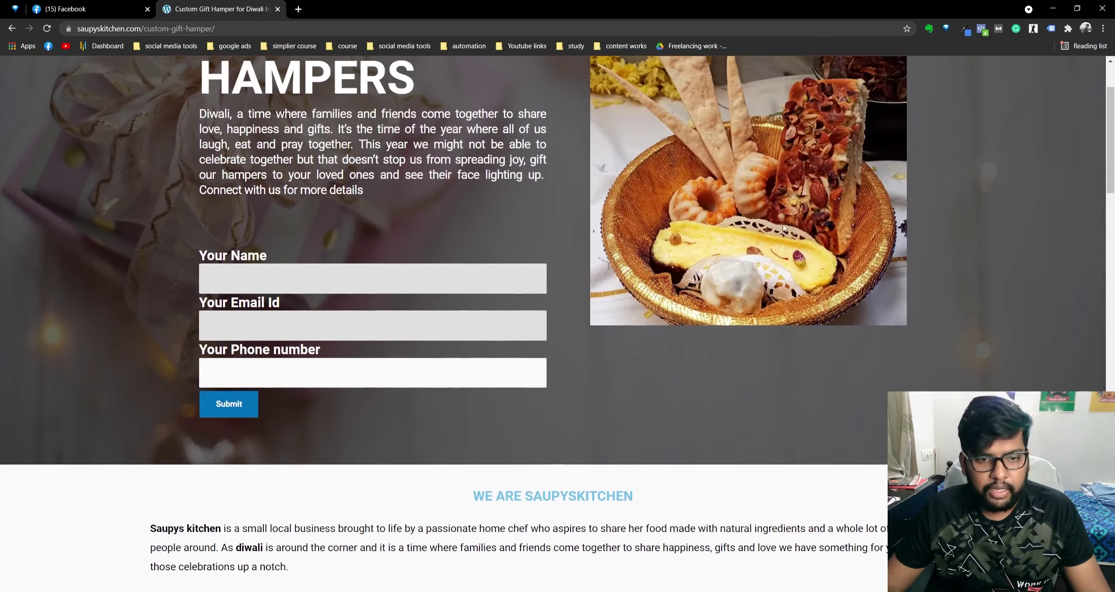
pyautogui.scroll(3, 700, 206)
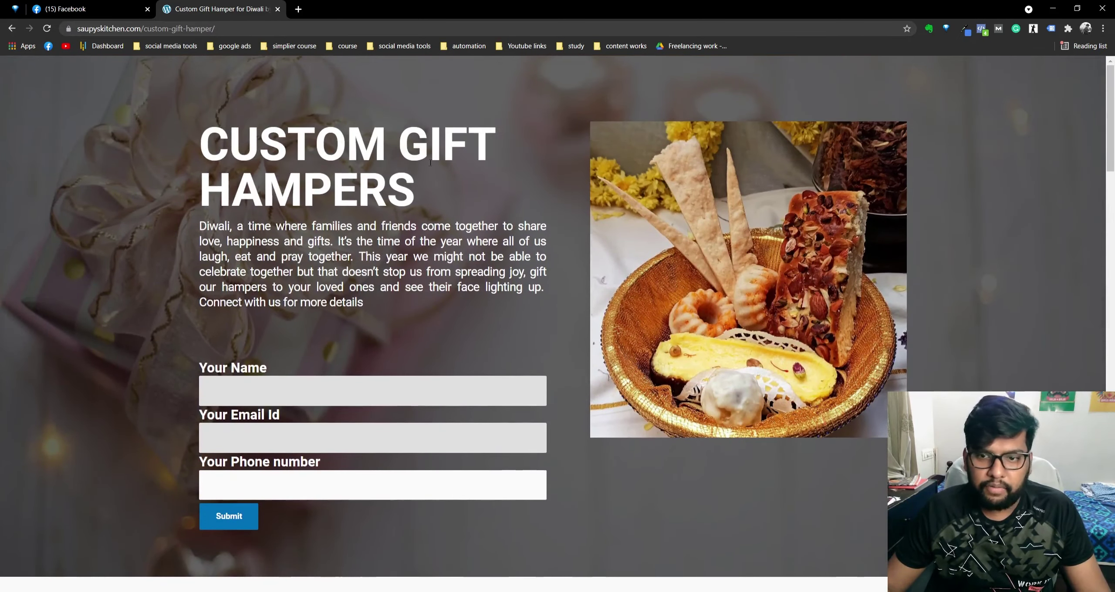
pyautogui.scroll(-9, 275, 265)
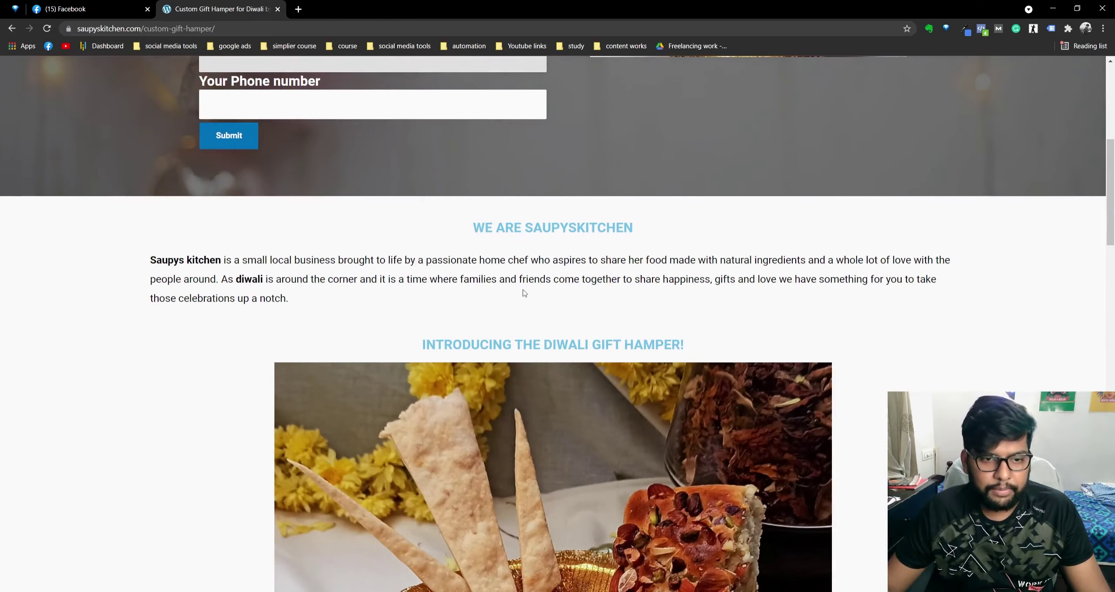
pyautogui.scroll(-4, 439, 307)
pyautogui.scroll(-14, 742, 301)
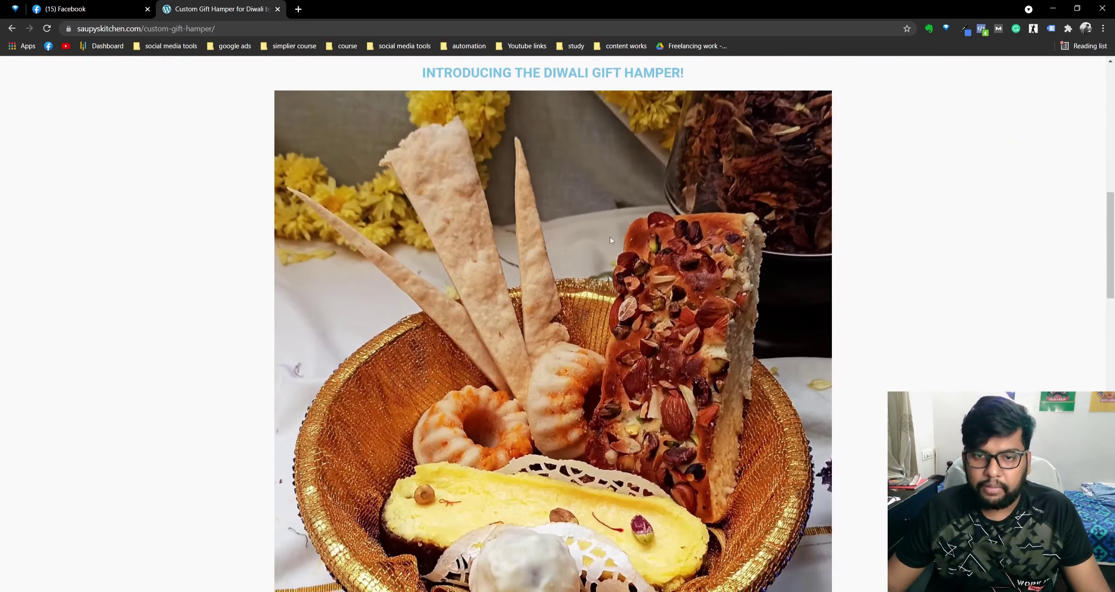
pyautogui.scroll(-20, 561, 231)
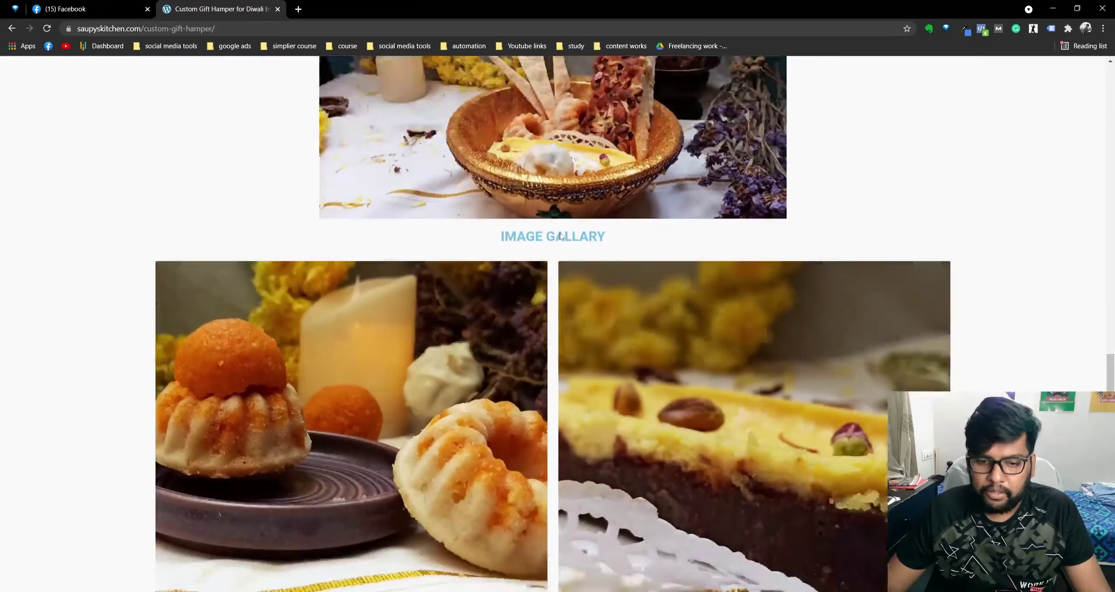
pyautogui.scroll(-5, 550, 242)
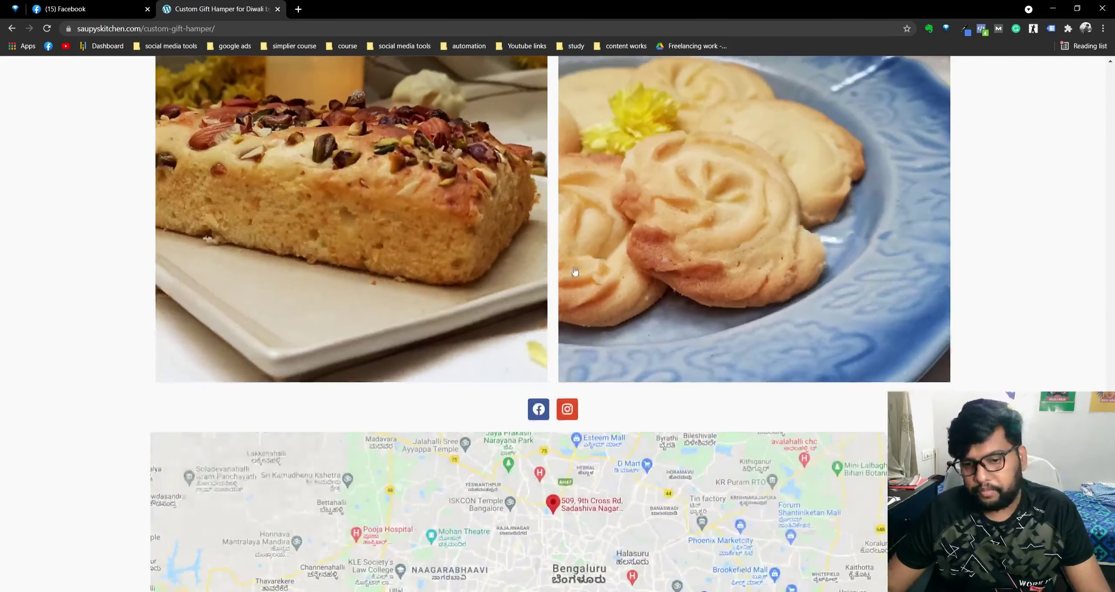
pyautogui.scroll(20, 550, 242)
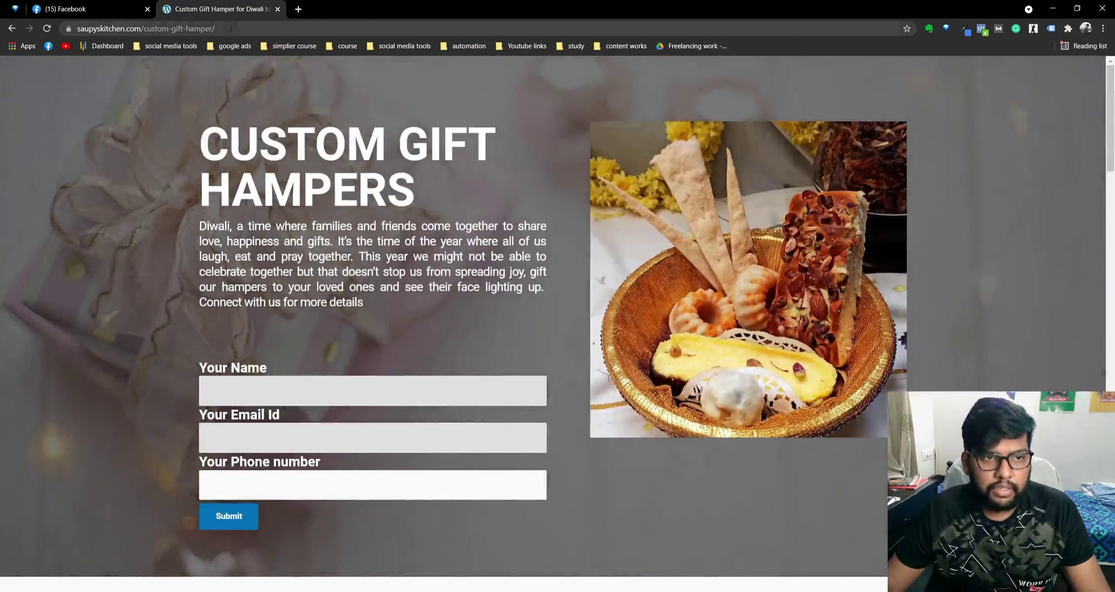
# Step: Copy the landing page's web address and check the name and phone number fields of its enquiry form
pyautogui.click(258, 28)
pyautogui.rightClick(231, 30)
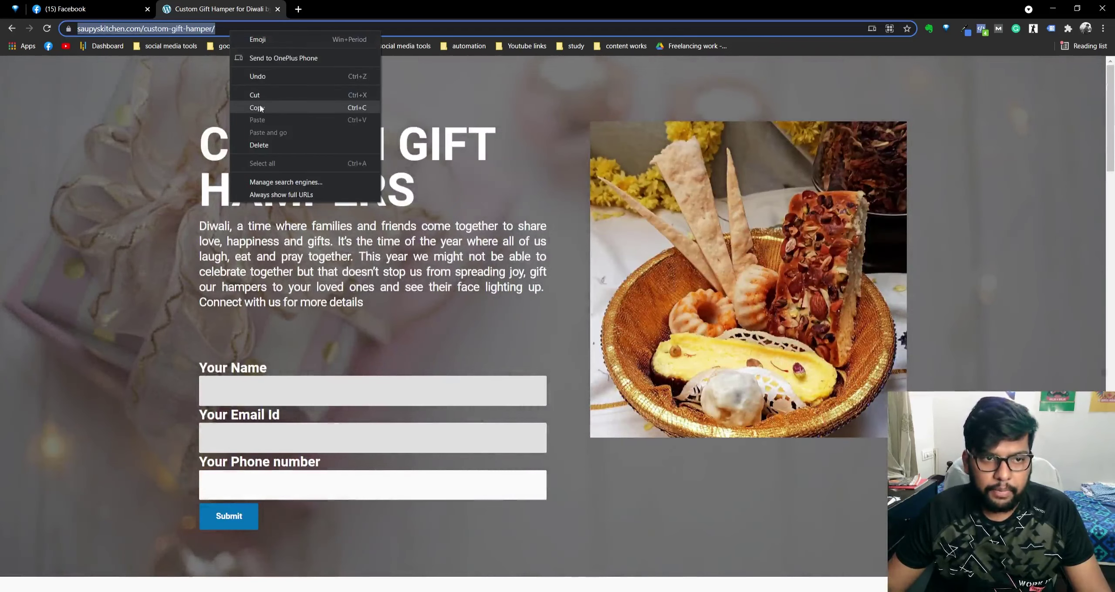
pyautogui.click(257, 108)
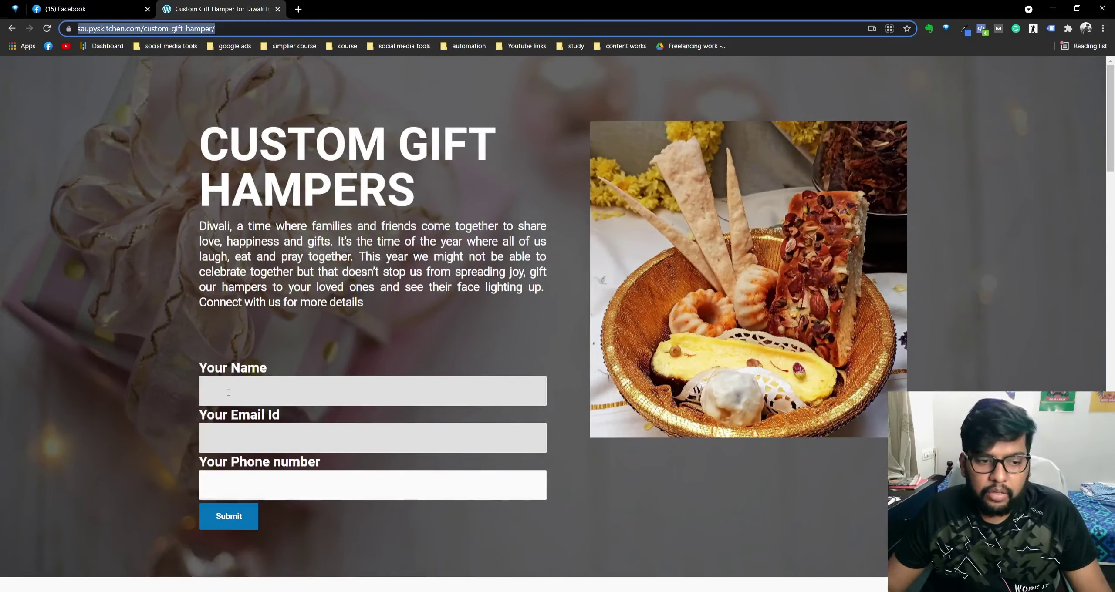
pyautogui.click(229, 392)
pyautogui.click(365, 476)
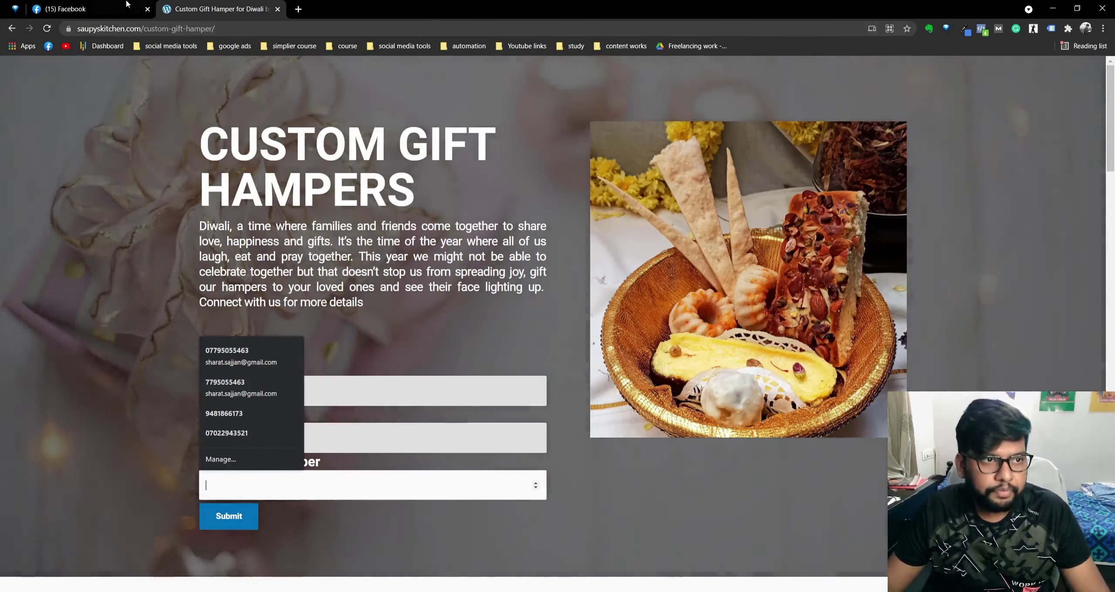
# Step: Switch back to Facebook, open Ads Manager and start a new campaign with the Conversions objective
pyautogui.click(114, 5)
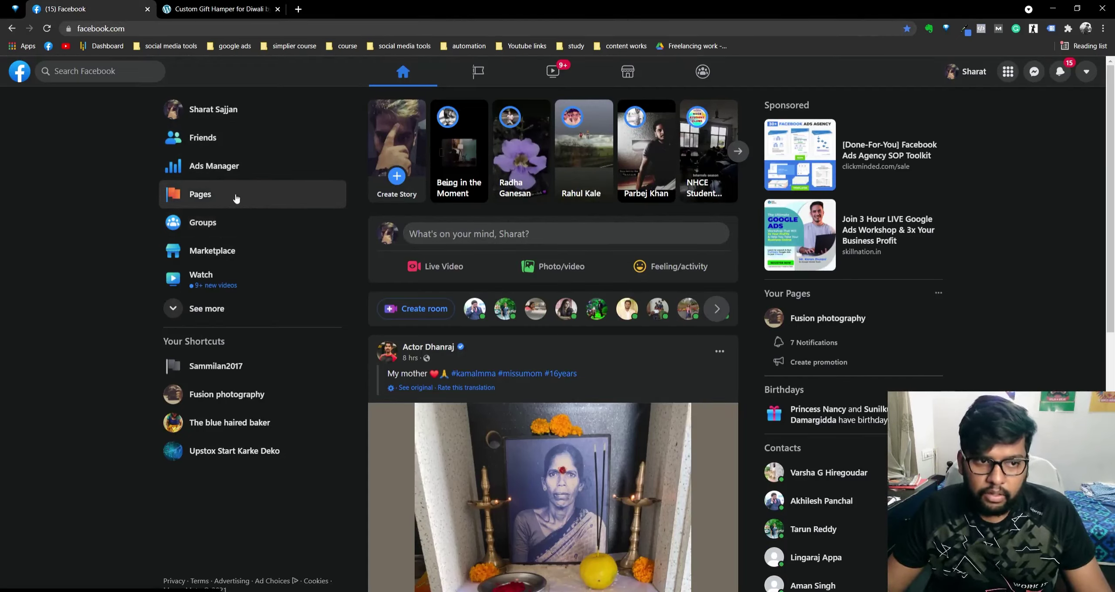
pyautogui.click(209, 169)
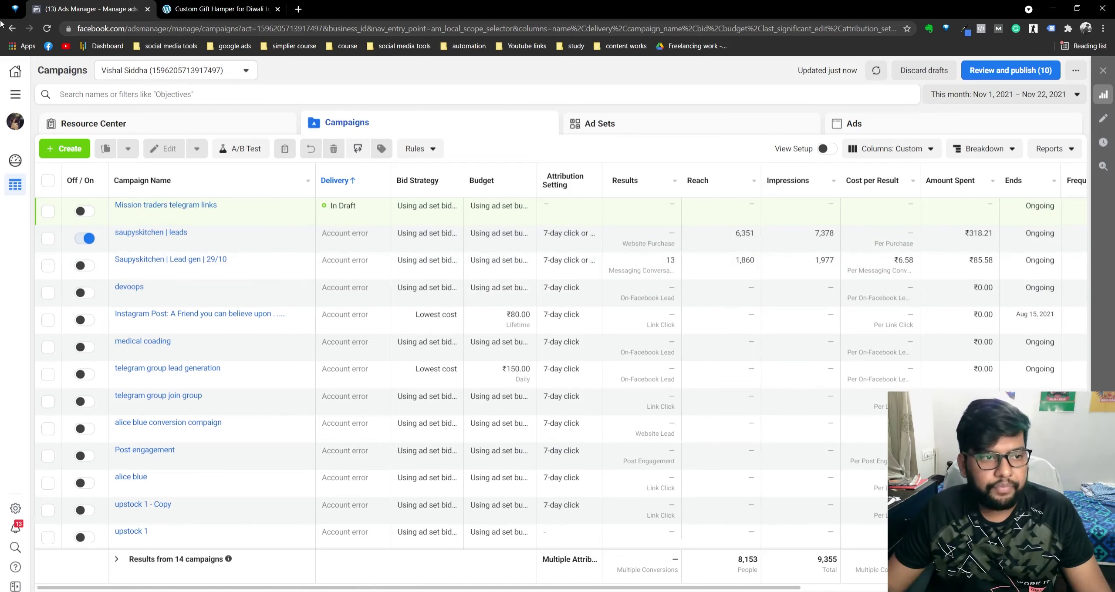
pyautogui.click(64, 149)
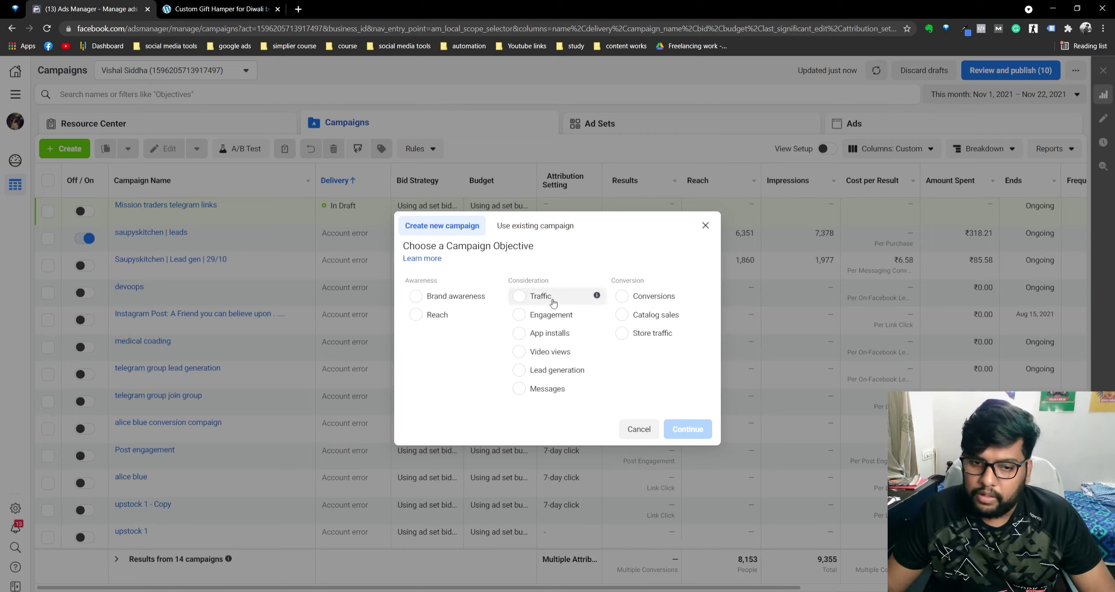
pyautogui.moveTo(494, 295)
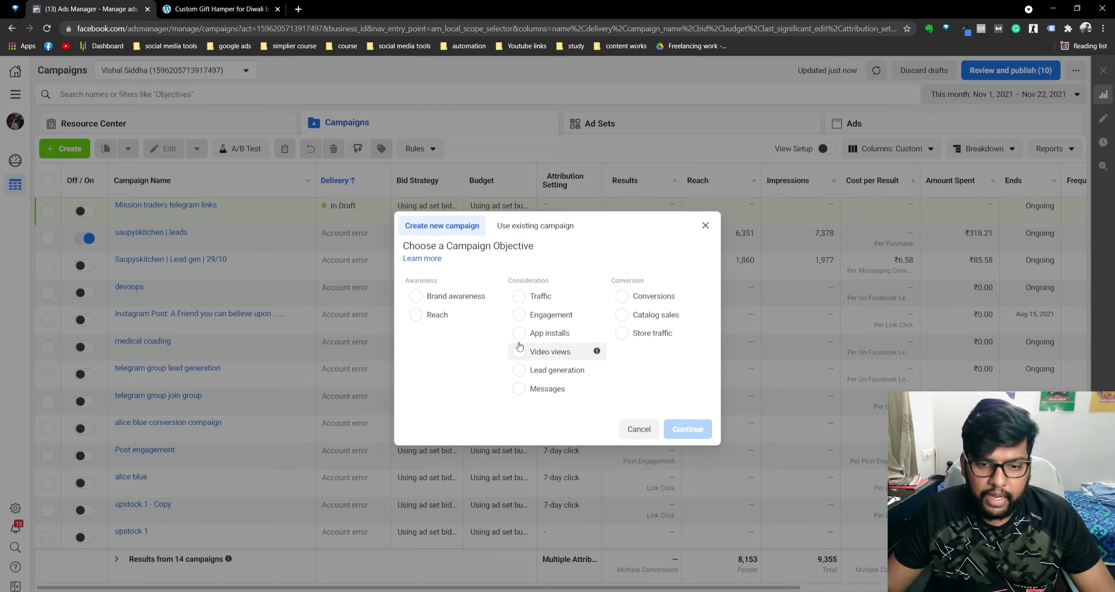
pyautogui.click(622, 296)
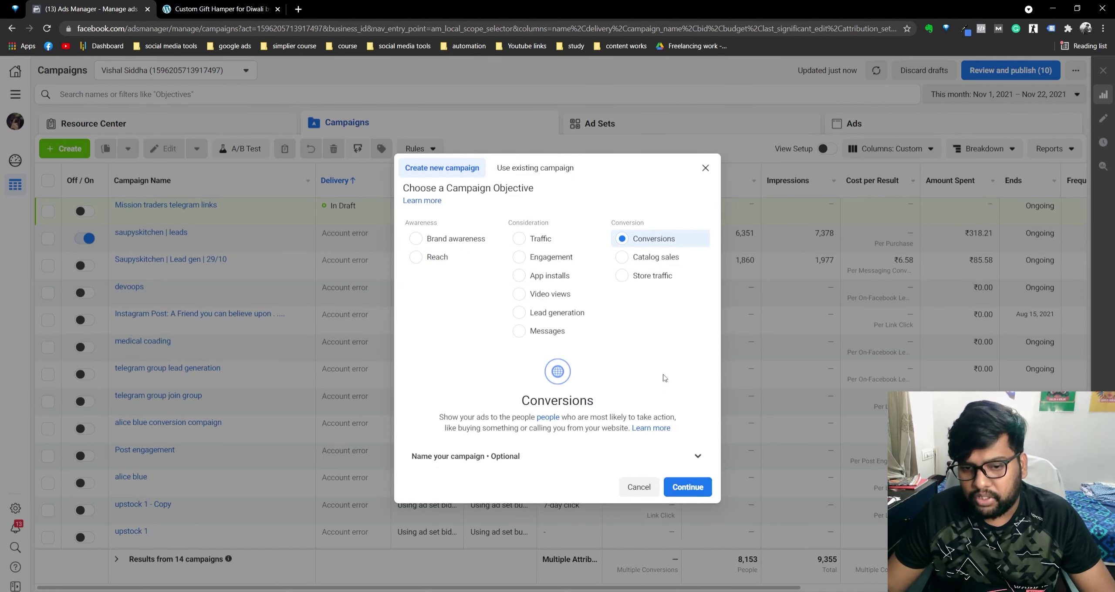
# Step: Name the new campaign "Lead gen | Saupyskitchen | 11-22-2021"
pyautogui.scroll(-2, 459, 441)
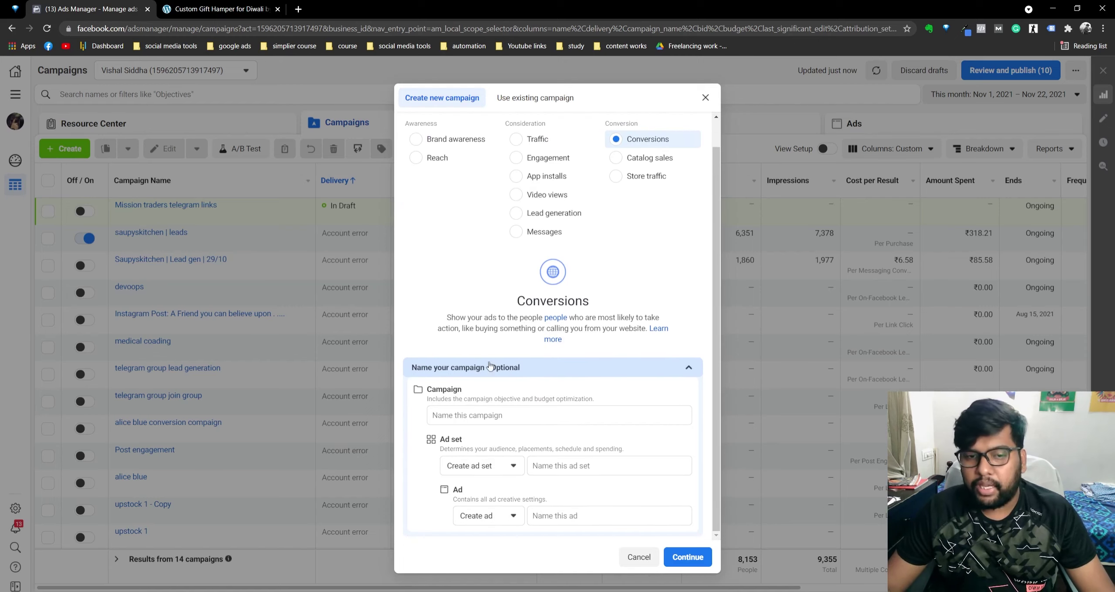
pyautogui.click(507, 416)
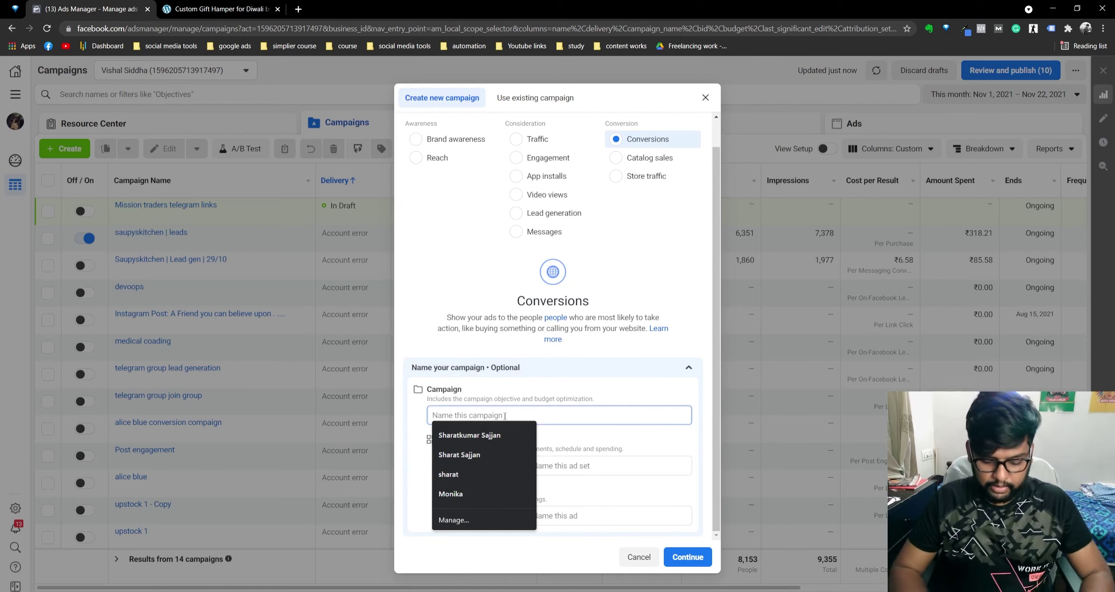
pyautogui.write('Lea')
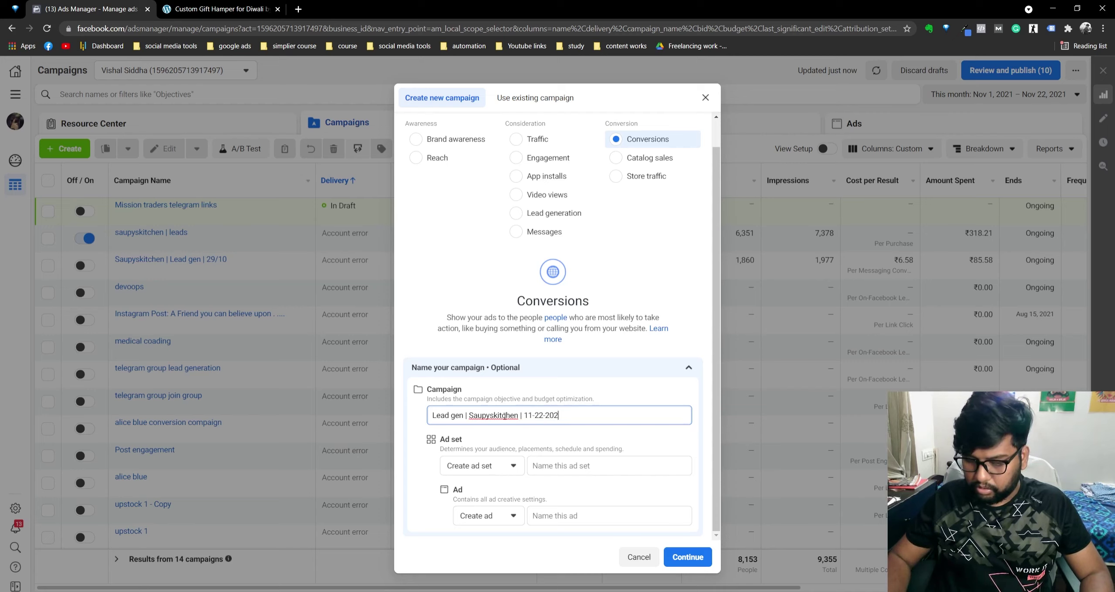
# Step: Name the ad set "Diwali hamper" and the ad "ad", and continue to the campaign draft
pyautogui.click(556, 466)
pyautogui.write('Diwali hamper')
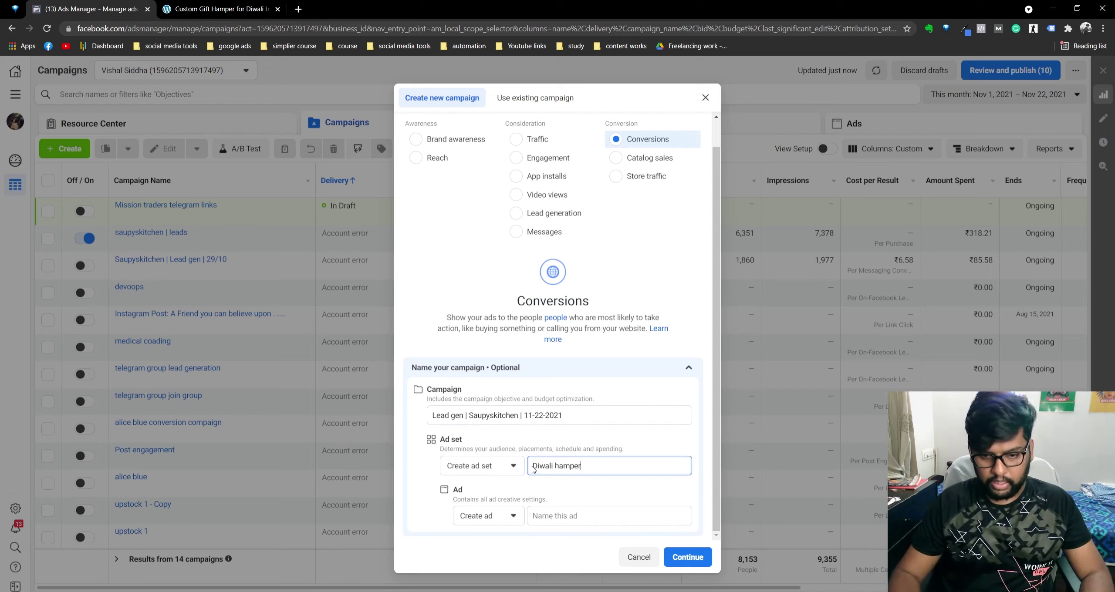
pyautogui.click(541, 519)
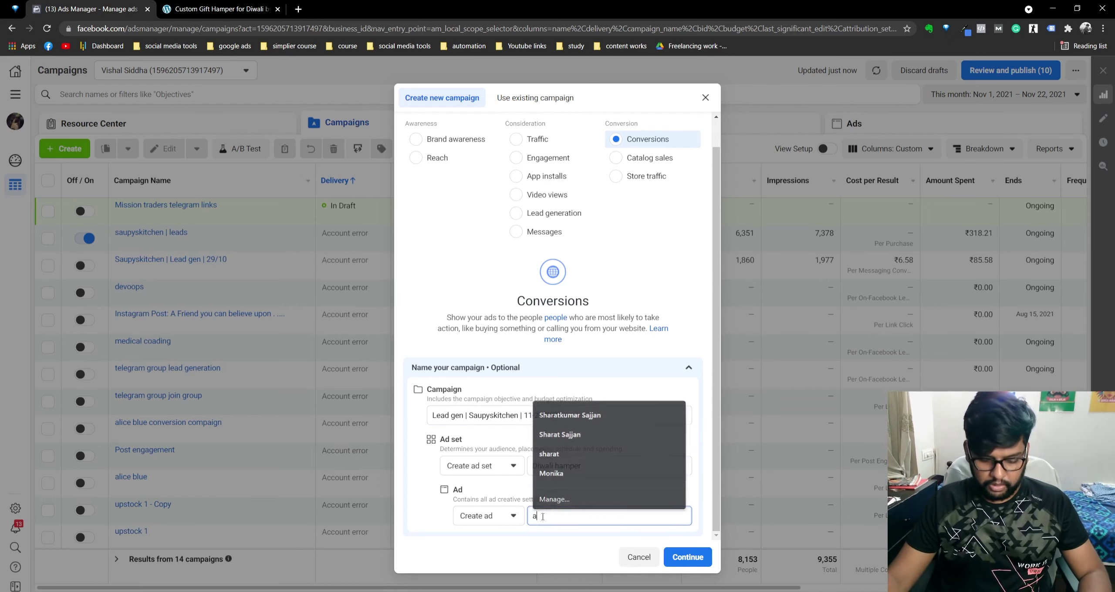
pyautogui.write('ad')
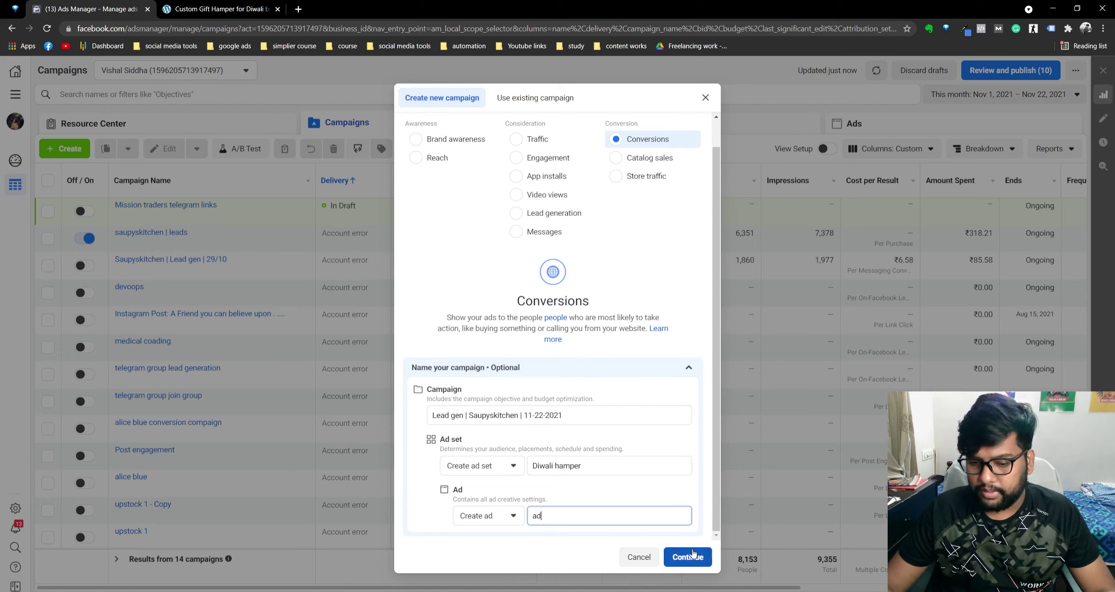
pyautogui.click(694, 563)
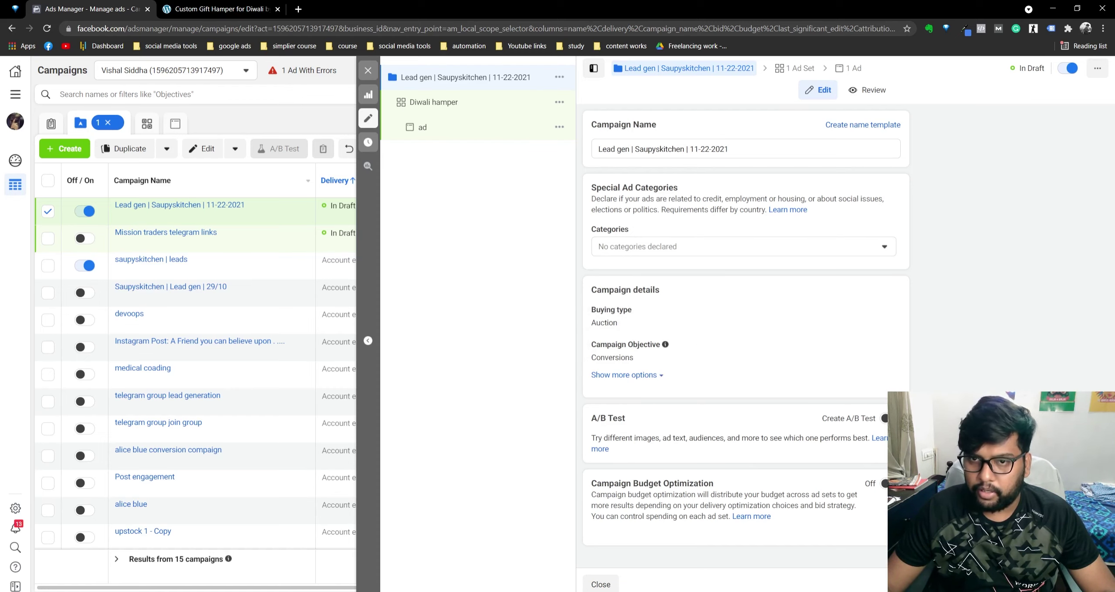
# Step: Proceed to the Diwali hamper ad set and choose Purchase as its website conversion event
pyautogui.click(1084, 585)
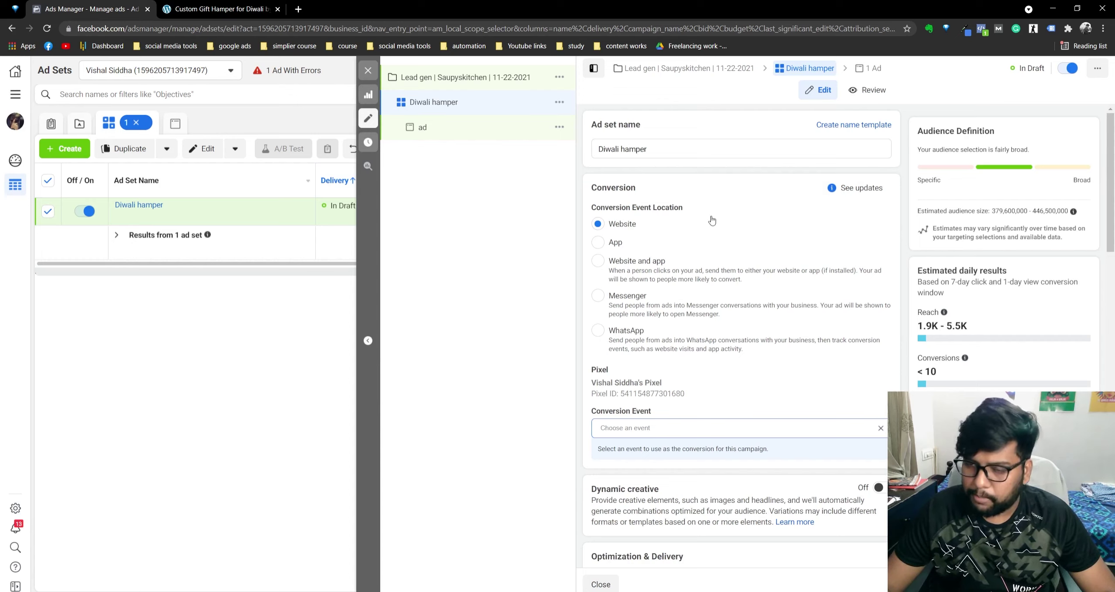
pyautogui.scroll(-3, 586, 362)
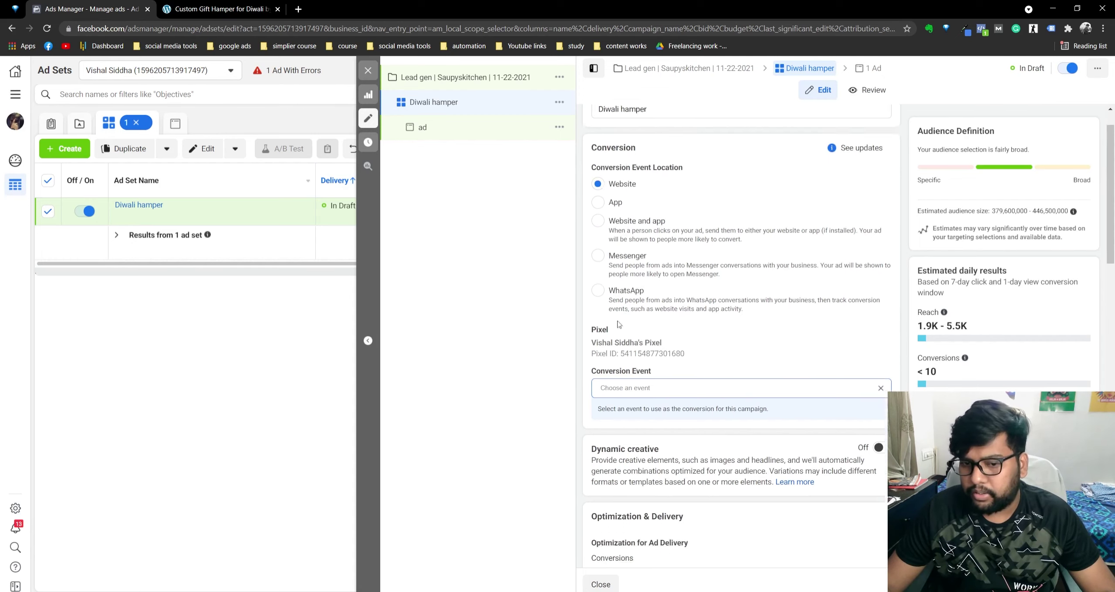
pyautogui.click(747, 319)
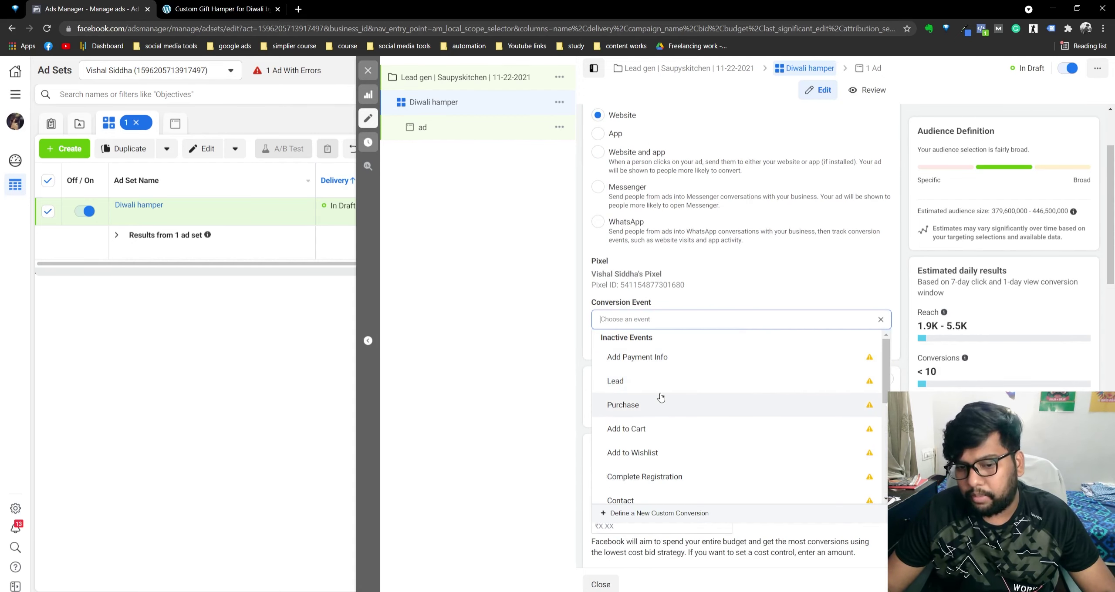
pyautogui.click(638, 408)
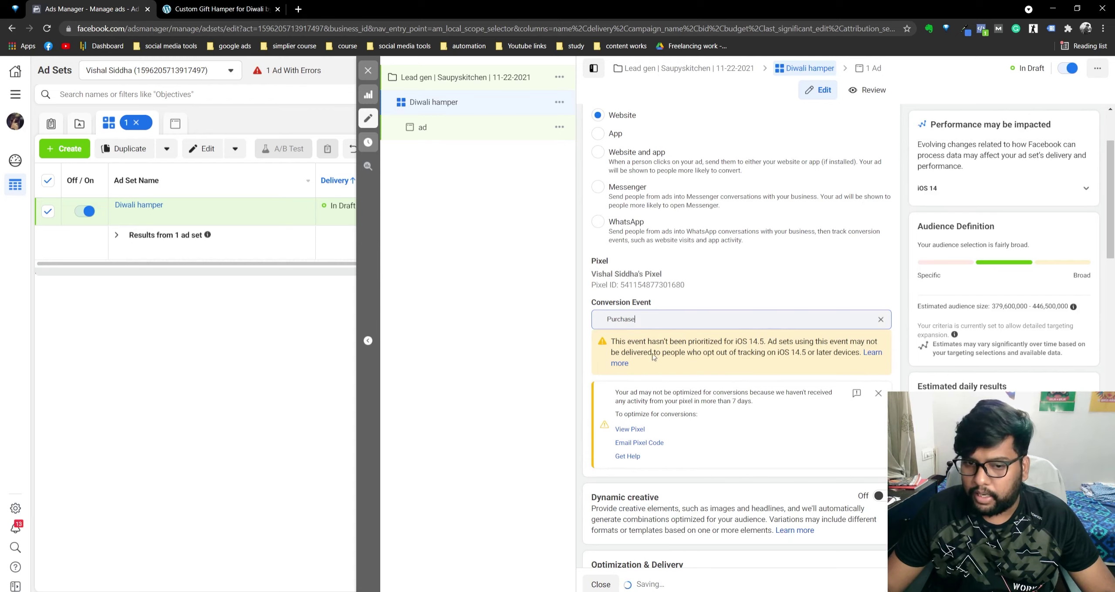
# Step: Set the ad set's daily budget to ₹100
pyautogui.scroll(-1, 837, 296)
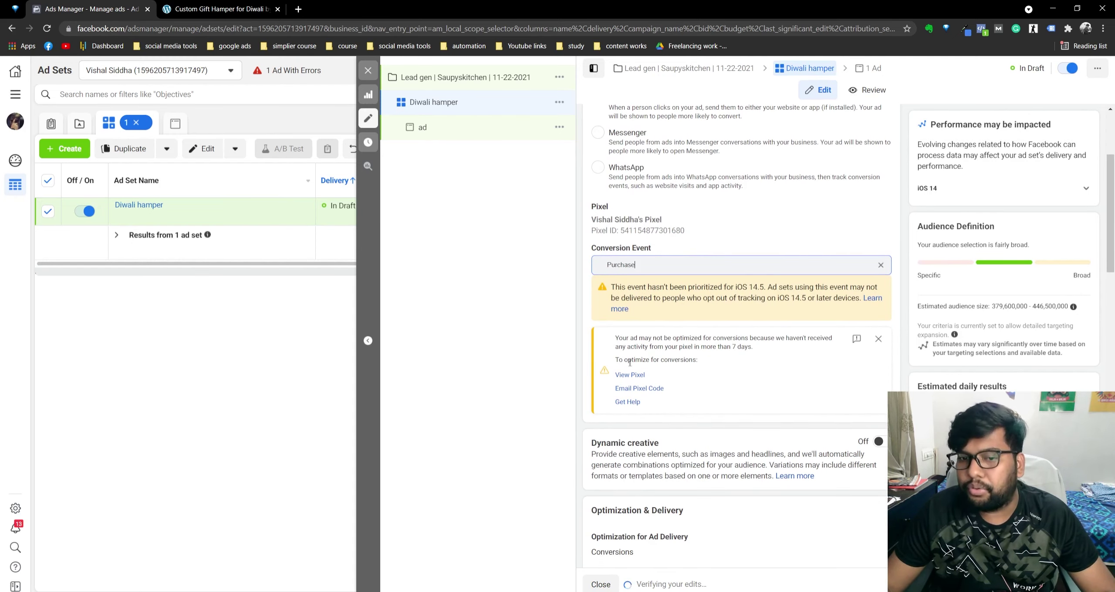
pyautogui.scroll(-7, 702, 312)
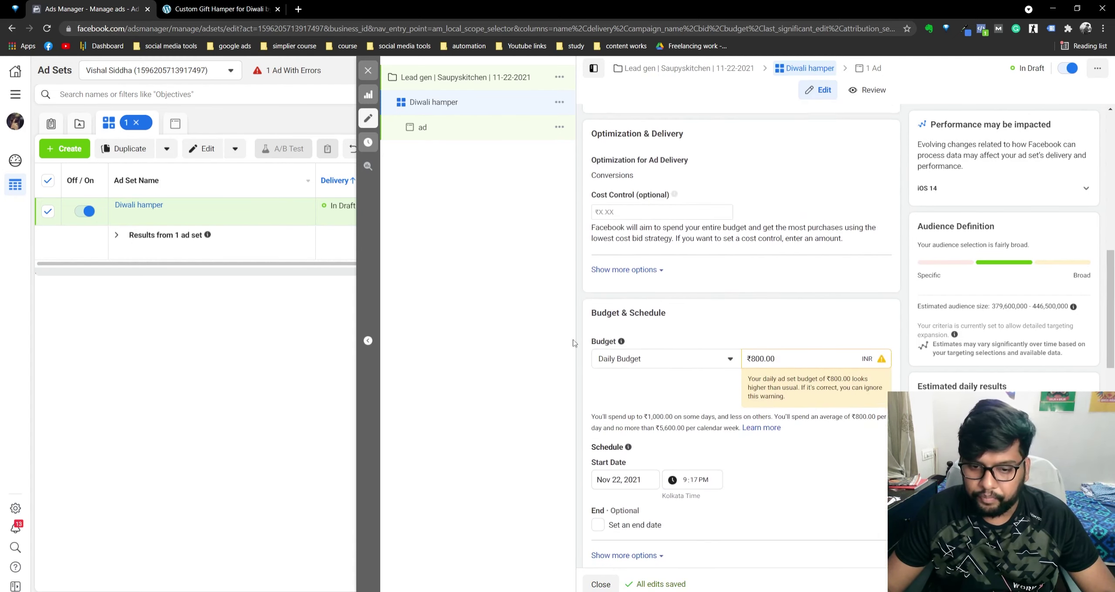
pyautogui.click(754, 355)
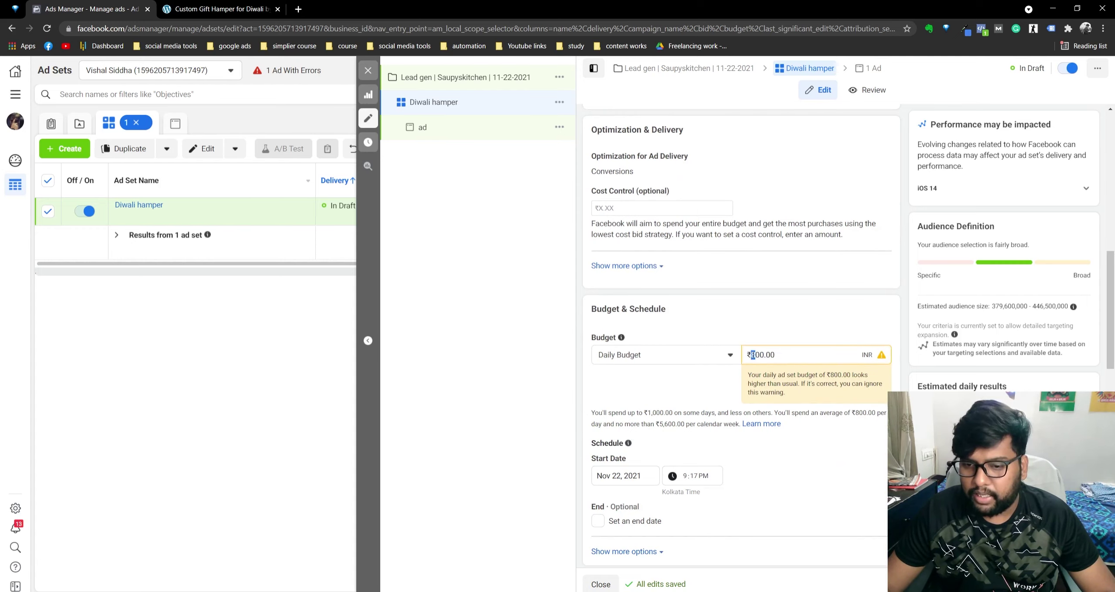
pyautogui.press('BackSpace')
pyautogui.write('1')
pyautogui.click(798, 320)
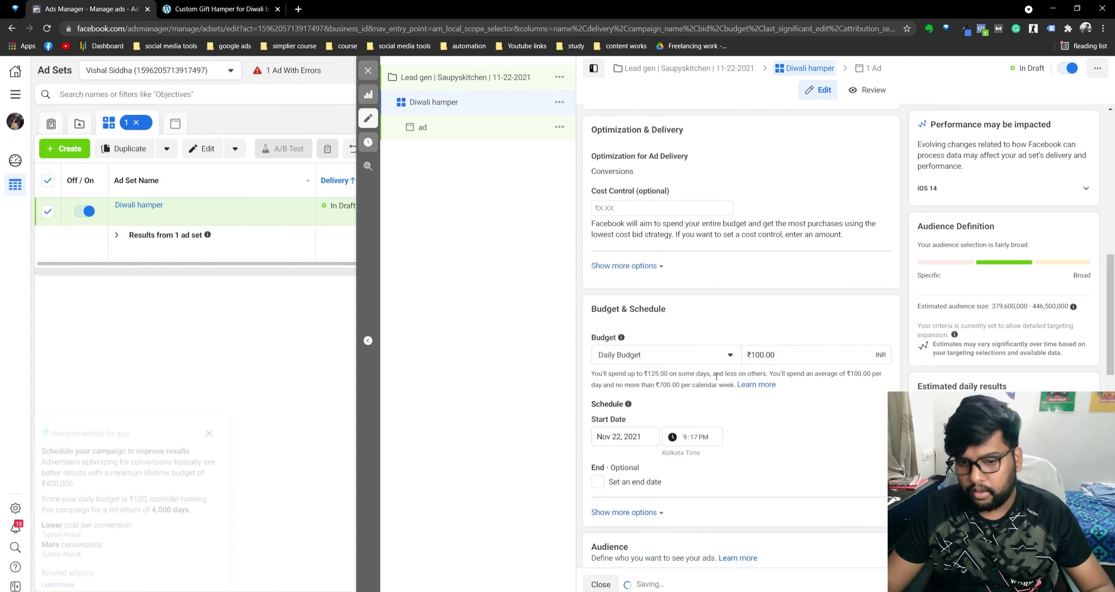
# Step: Enable an end date for the ad set's schedule and set it to November 24, 2021
pyautogui.scroll(-2, 692, 377)
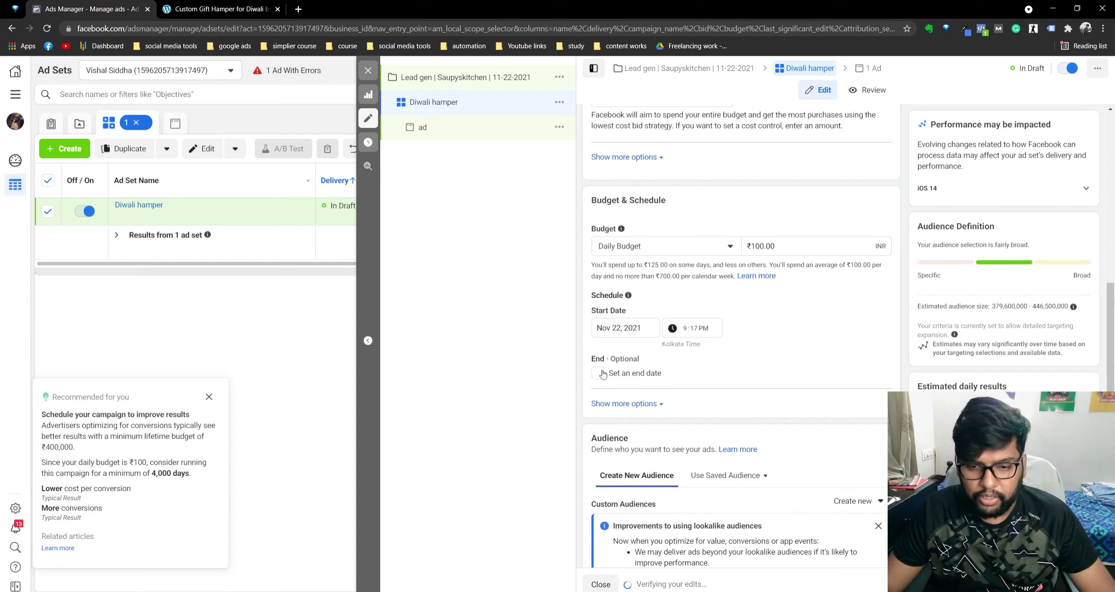
pyautogui.click(602, 373)
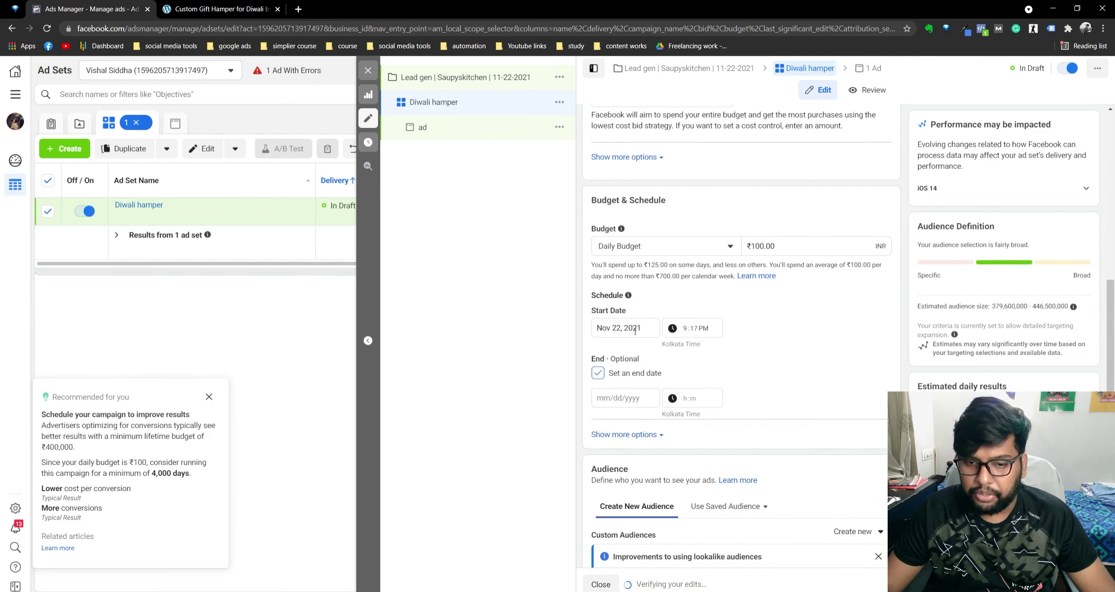
pyautogui.click(627, 398)
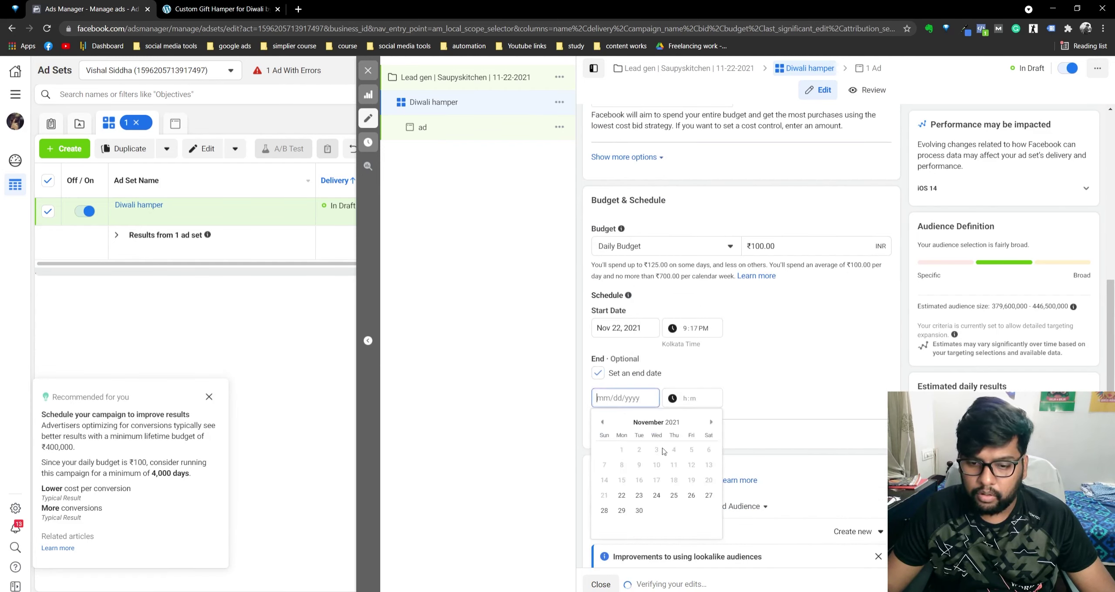
pyautogui.click(640, 496)
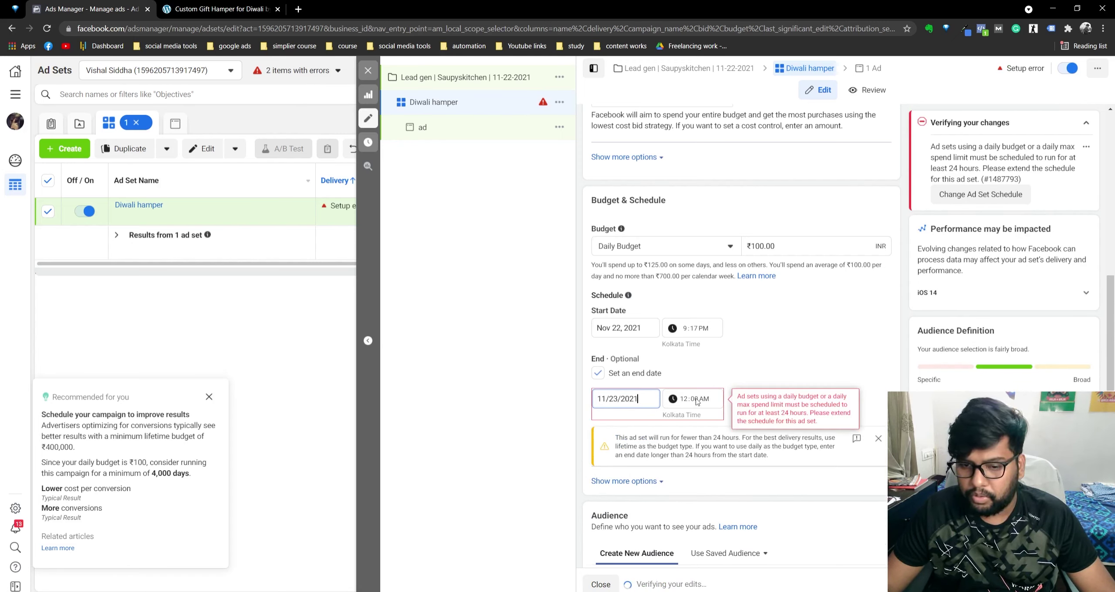
pyautogui.click(632, 400)
pyautogui.click(657, 494)
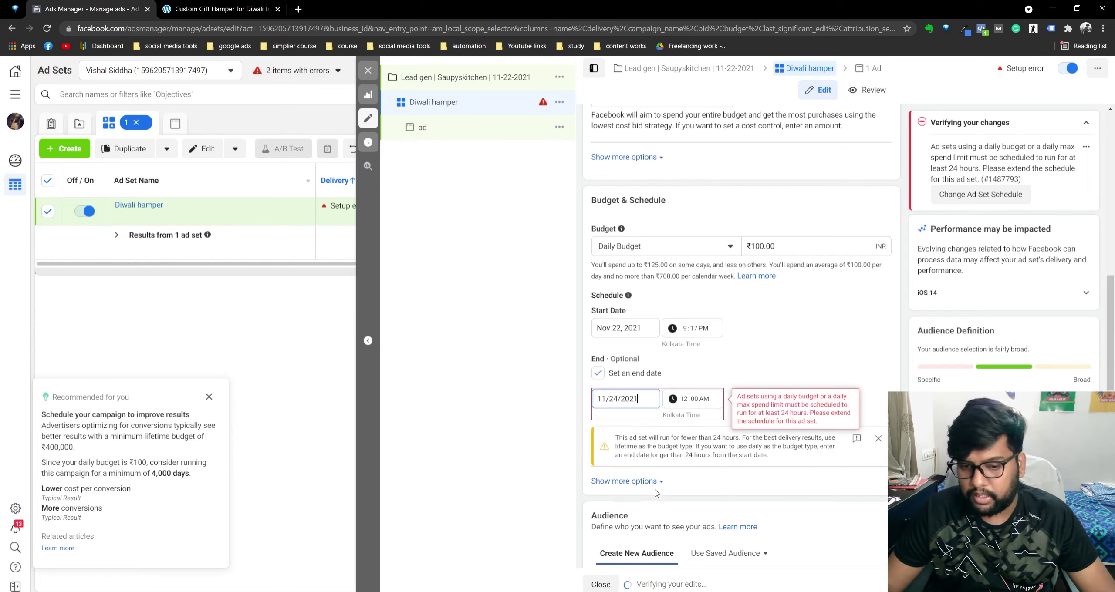
# Step: For a new audience, remove India from the targeted locations and include Bangalore, Karnataka, India
pyautogui.scroll(-5, 740, 286)
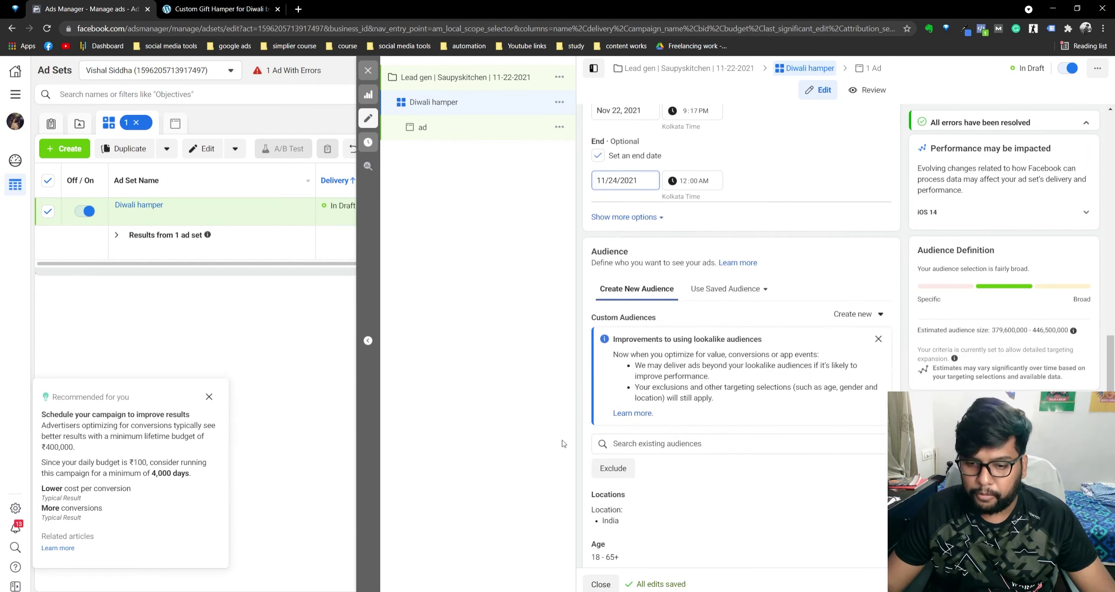
pyautogui.click(721, 291)
pyautogui.click(646, 294)
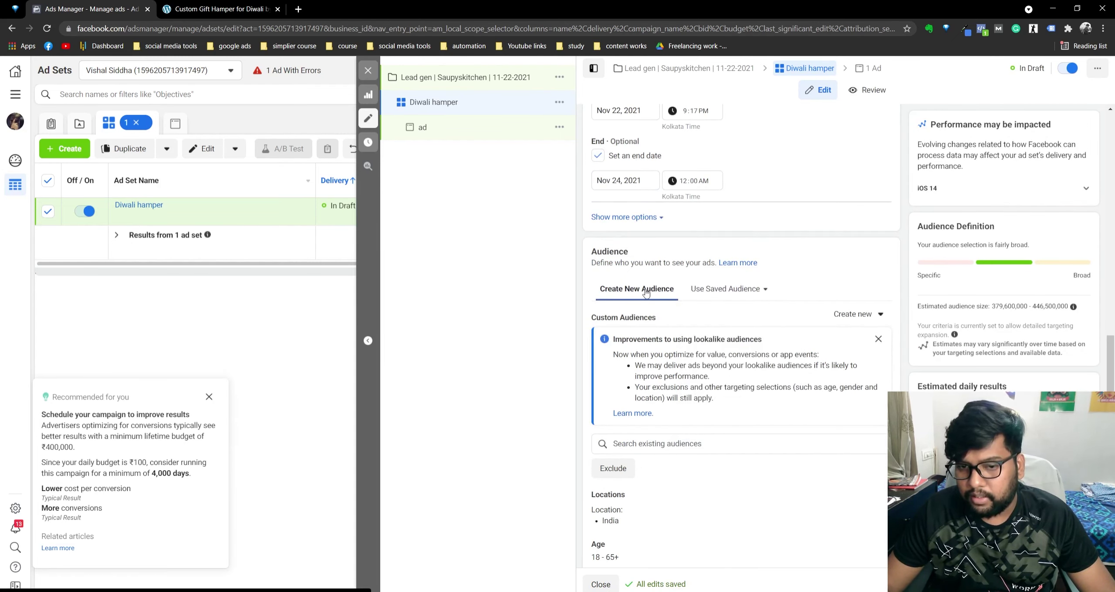
pyautogui.scroll(-3, 837, 325)
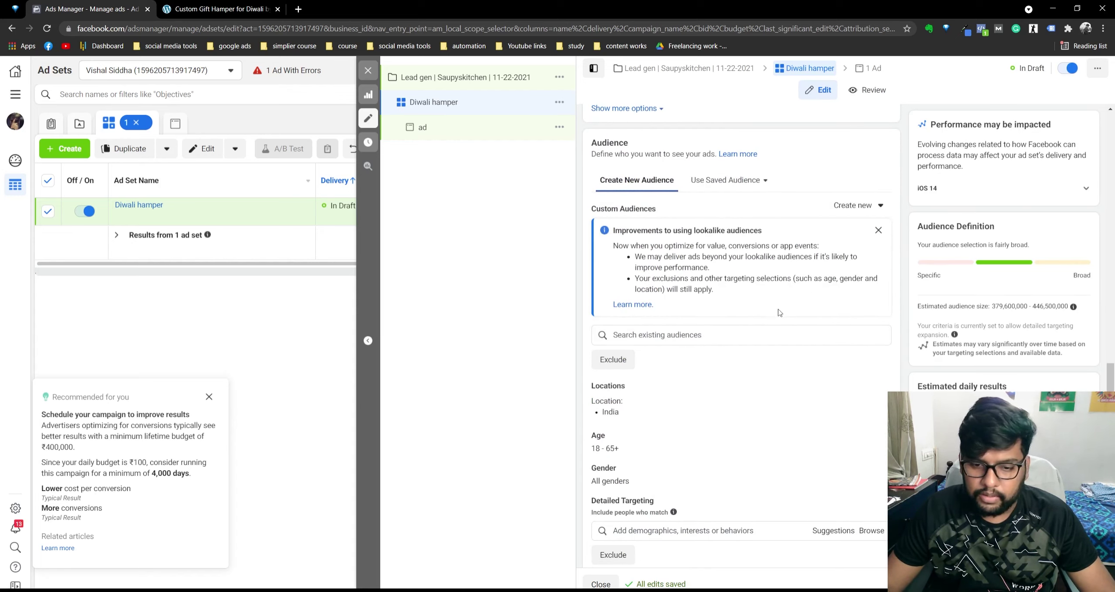
pyautogui.scroll(-3, 780, 312)
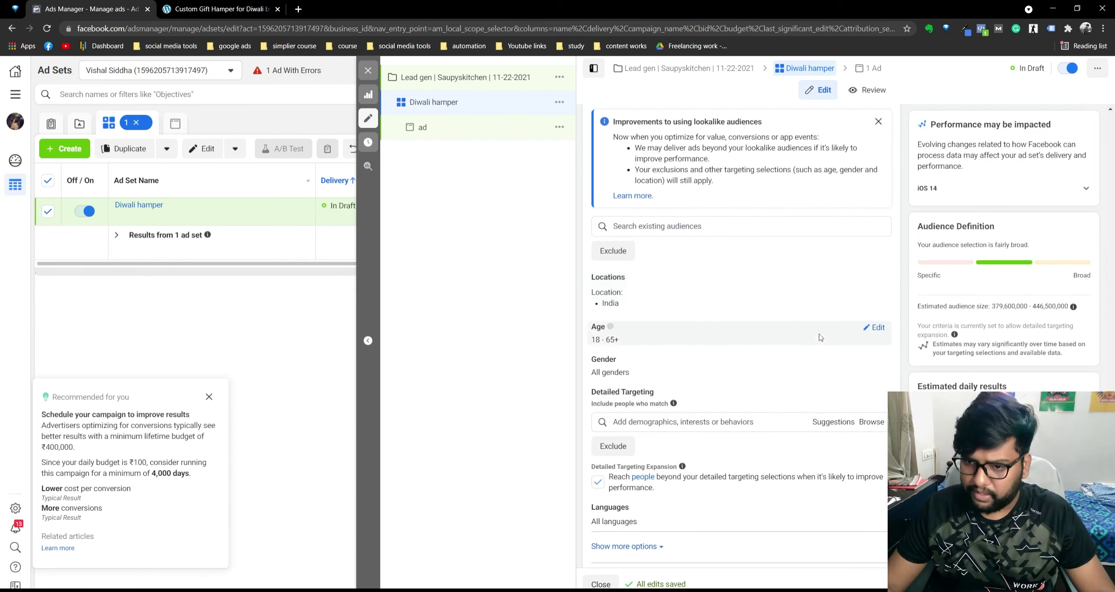
pyautogui.scroll(-1, 704, 297)
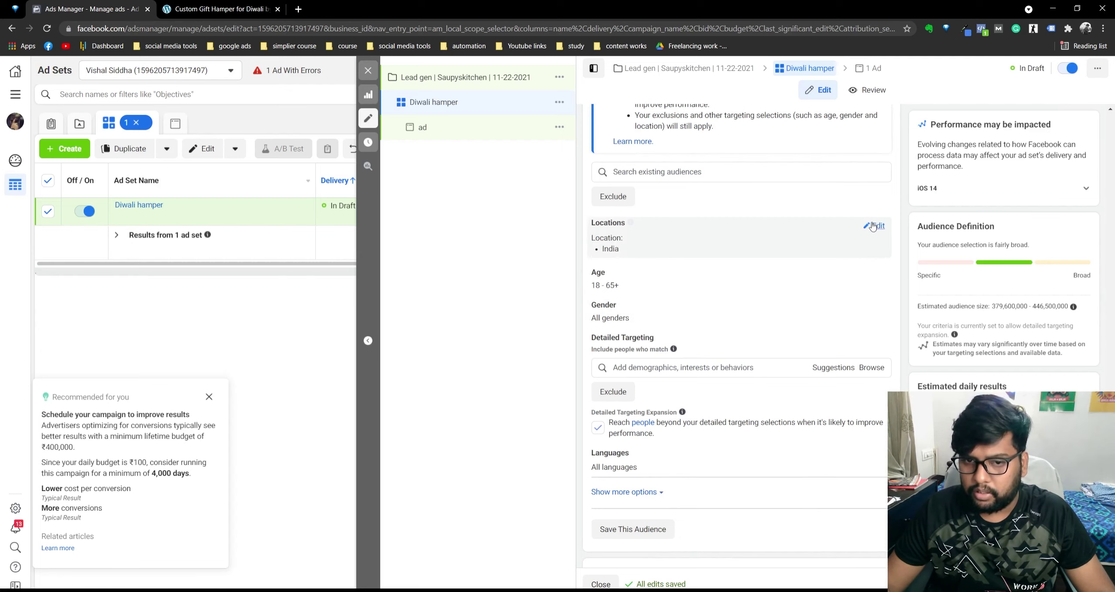
pyautogui.click(873, 226)
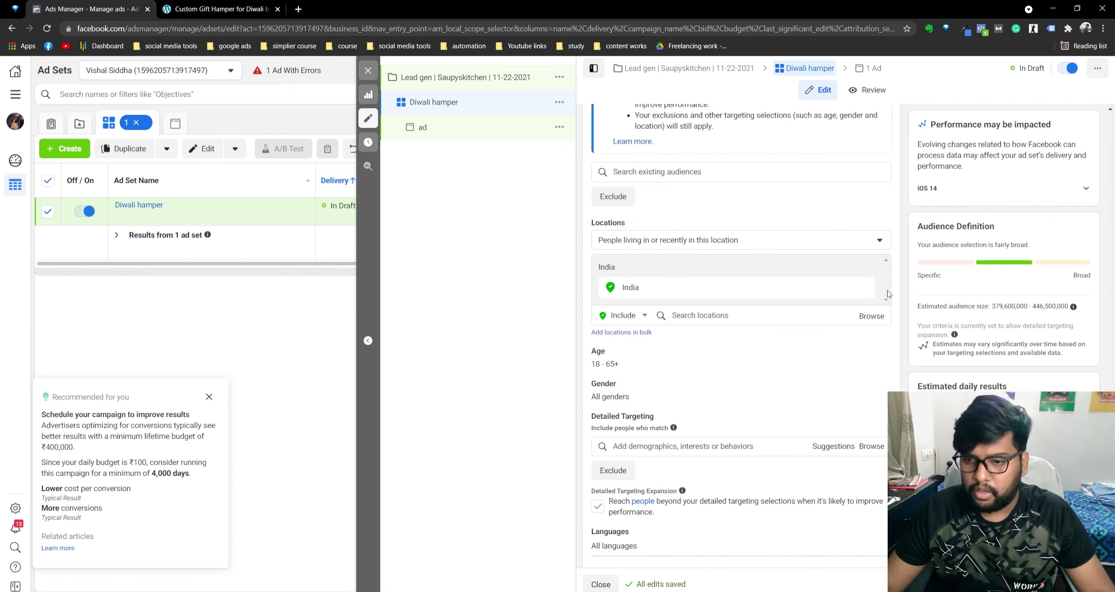
pyautogui.click(864, 289)
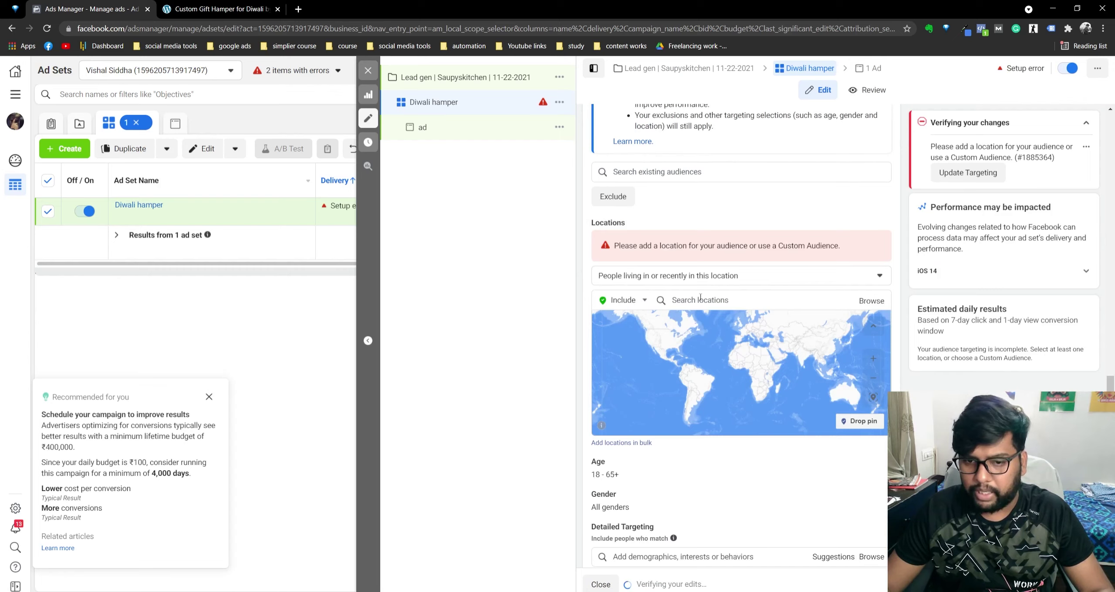
pyautogui.click(712, 300)
pyautogui.write('Ba')
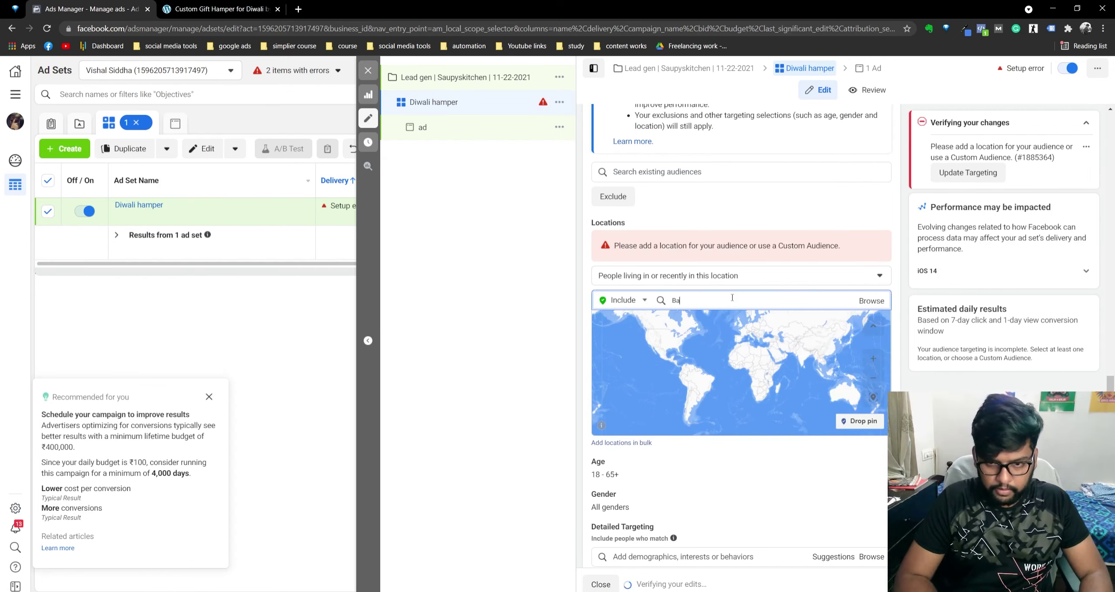
pyautogui.write('ngalore')
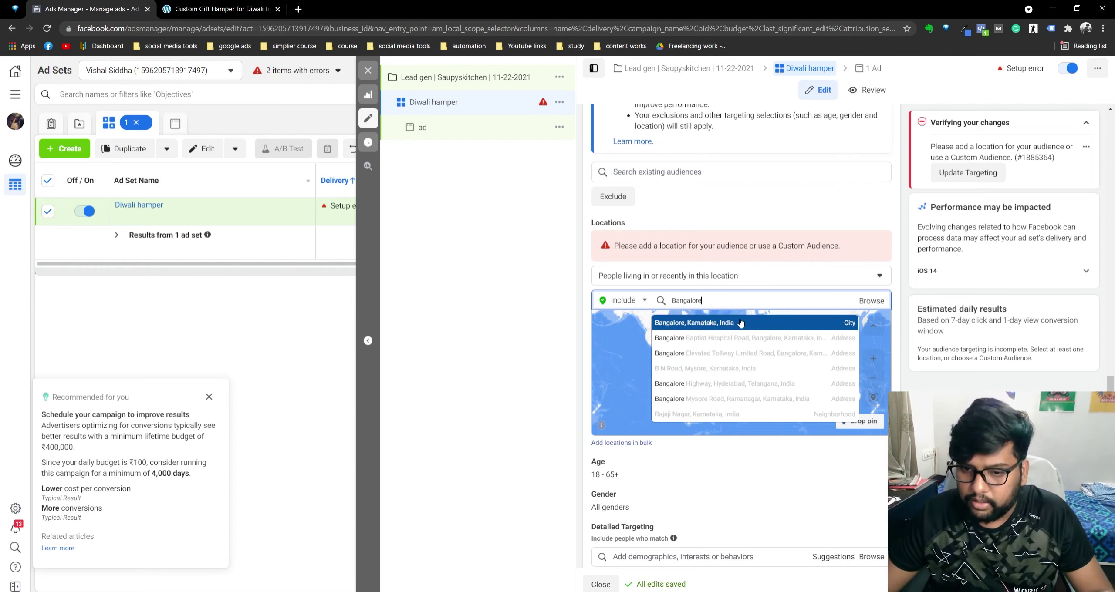
pyautogui.click(740, 322)
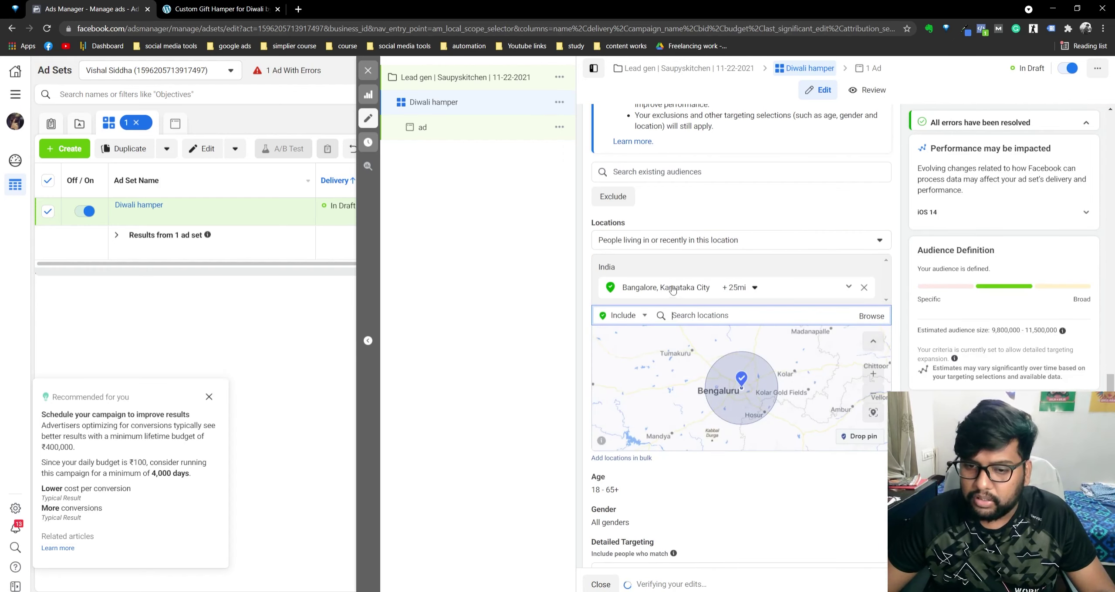
# Step: Open the audience's age range for editing and select 18 as the minimum age
pyautogui.click(618, 486)
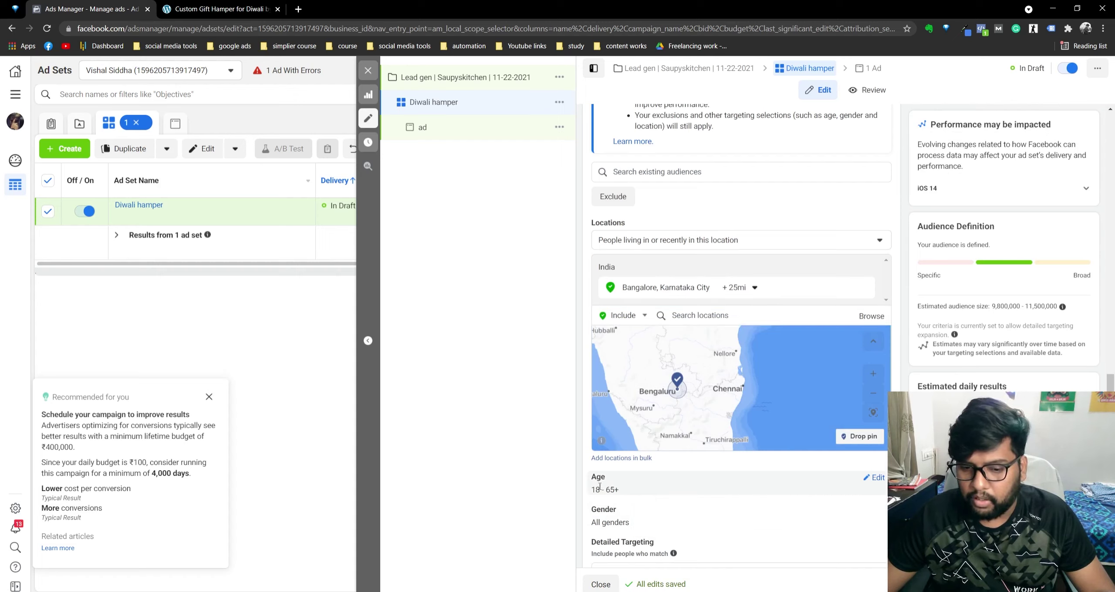
pyautogui.click(870, 477)
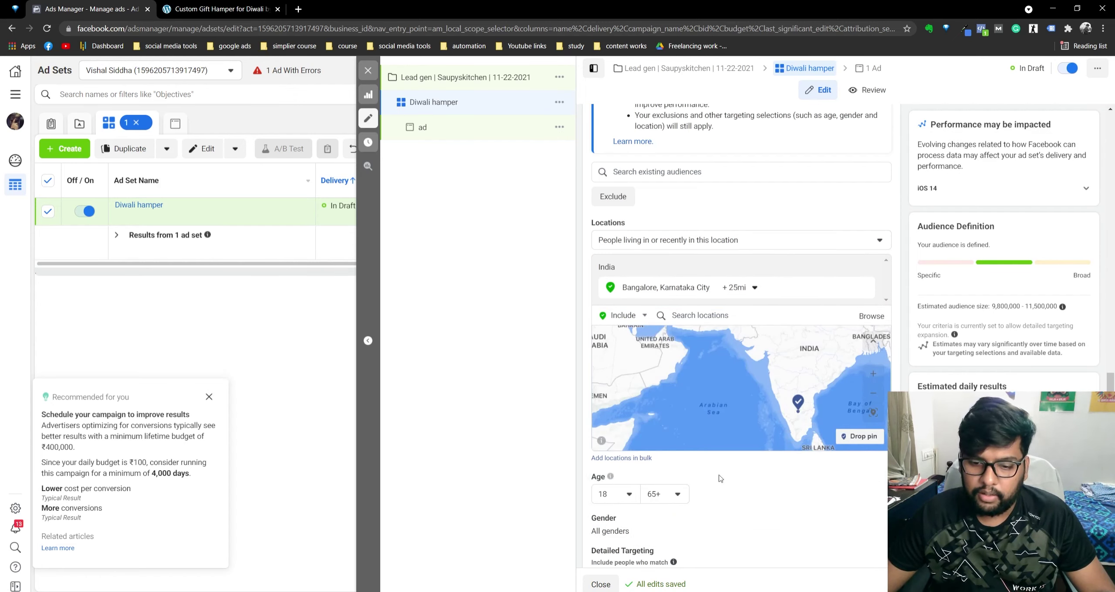
pyautogui.scroll(1, 720, 478)
pyautogui.scroll(-6, 611, 250)
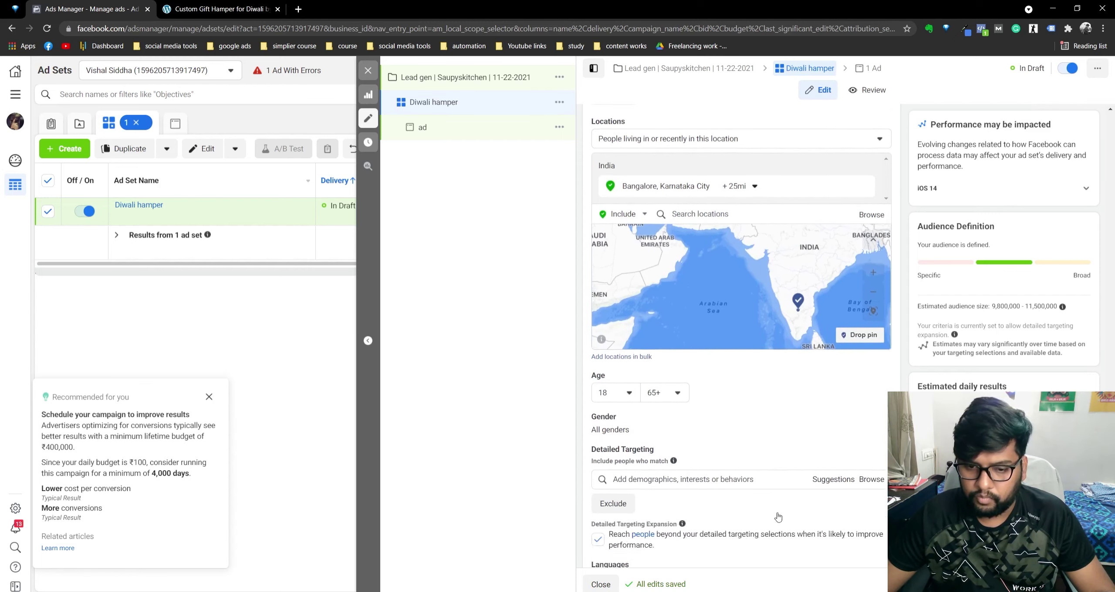
pyautogui.click(619, 225)
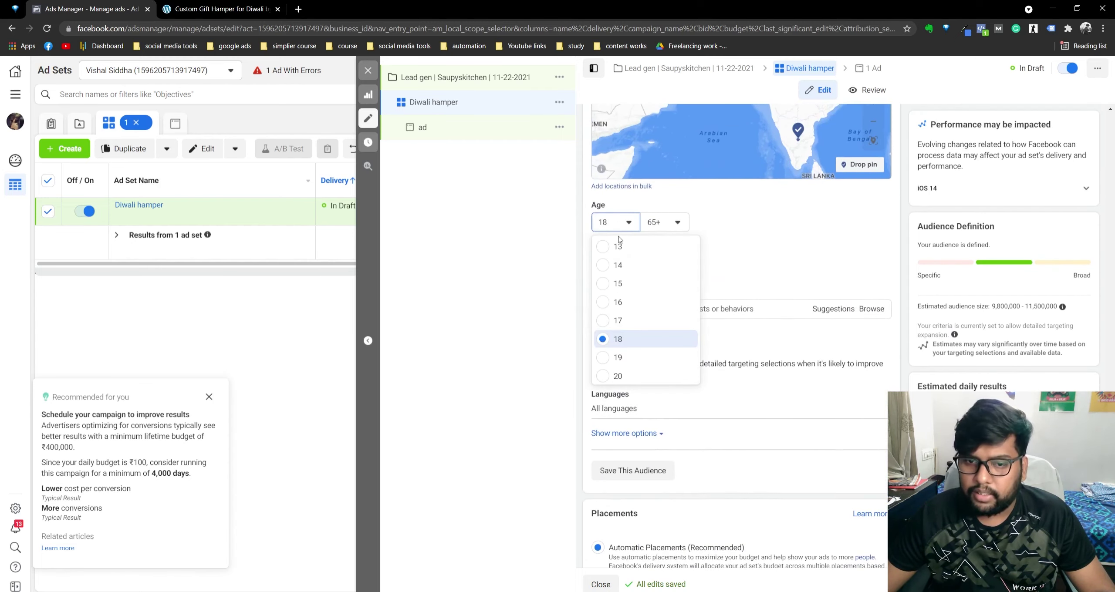
pyautogui.click(596, 344)
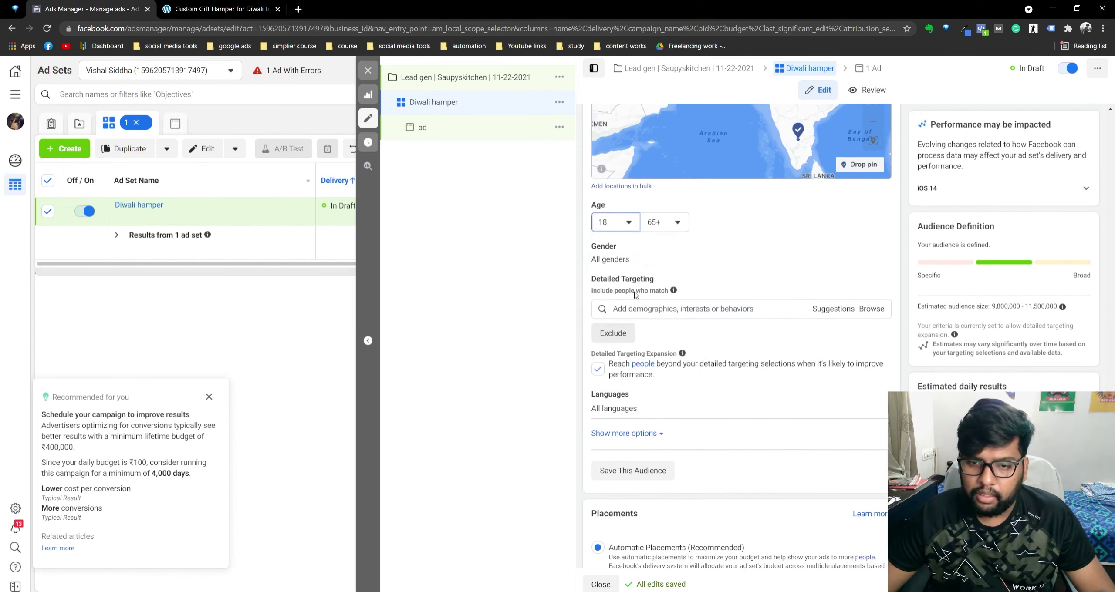
# Step: Set the audience's maximum age to 35 and open the gender selection for editing
pyautogui.click(658, 221)
pyautogui.scroll(5, 661, 315)
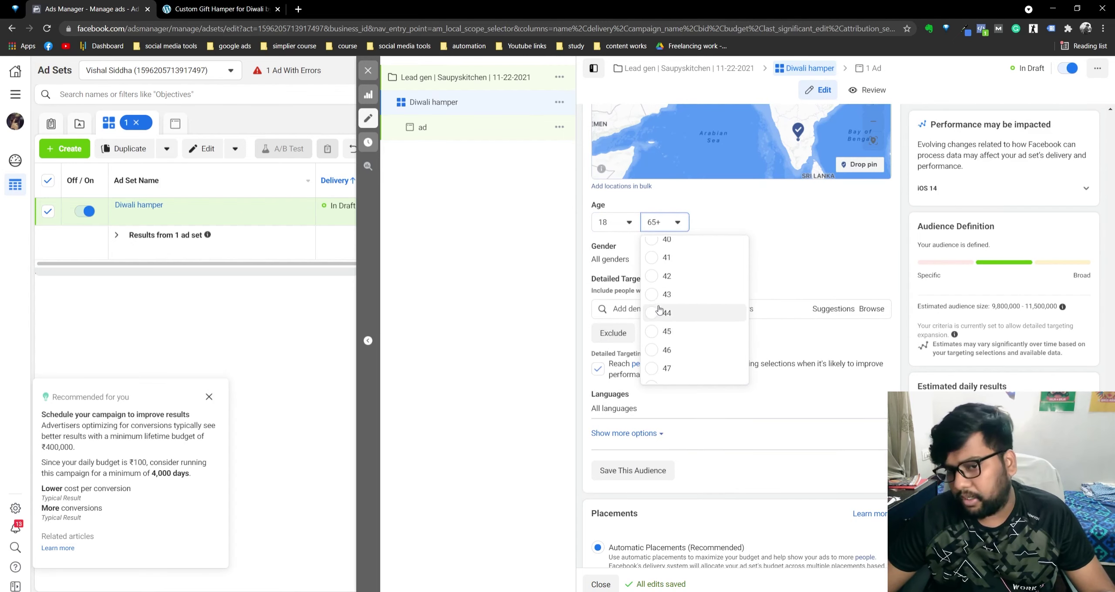
pyautogui.scroll(4, 659, 310)
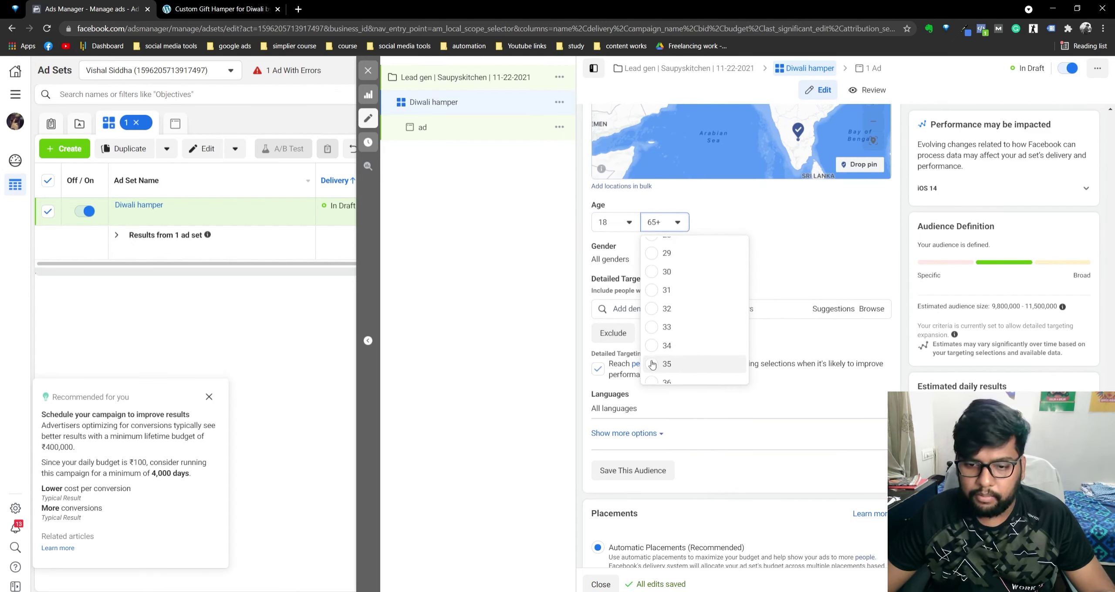
pyautogui.click(652, 364)
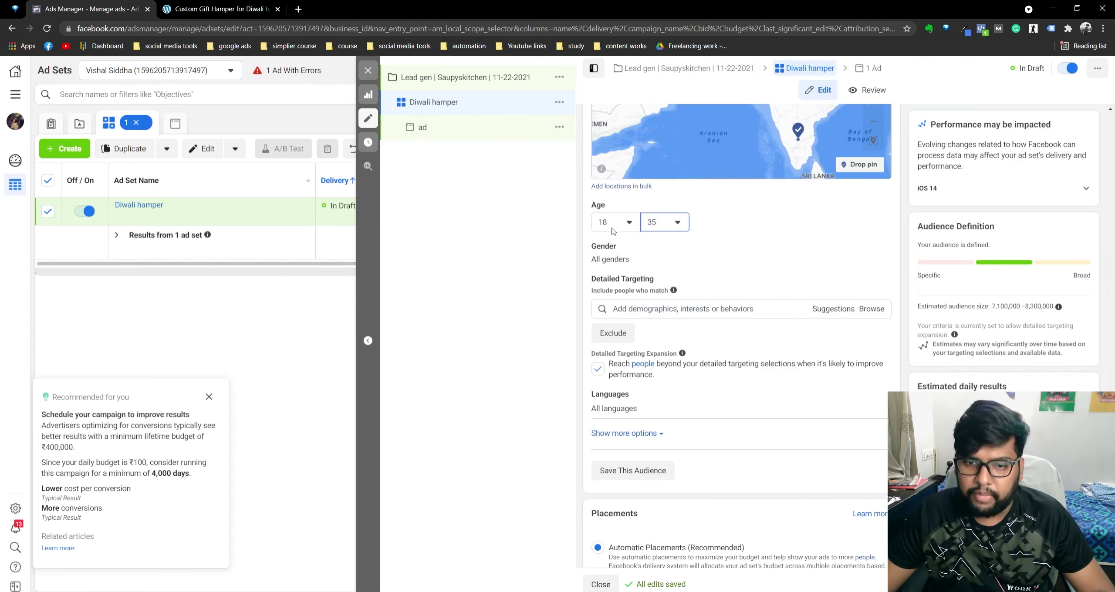
pyautogui.click(869, 257)
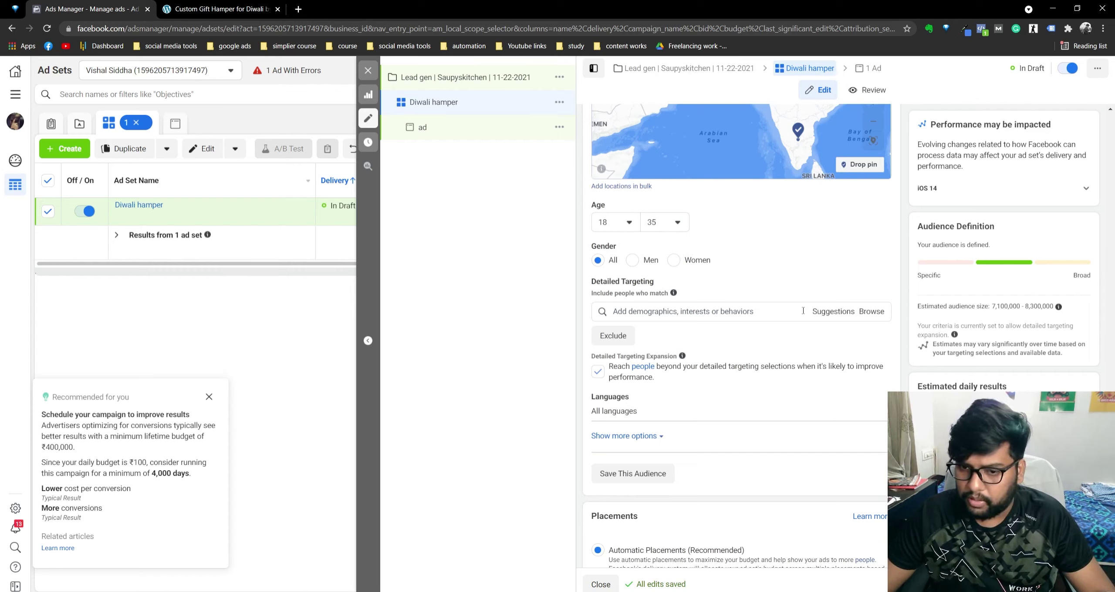
# Step: Search the detailed targeting options for "bakery" and add the Bakery interest
pyautogui.click(728, 312)
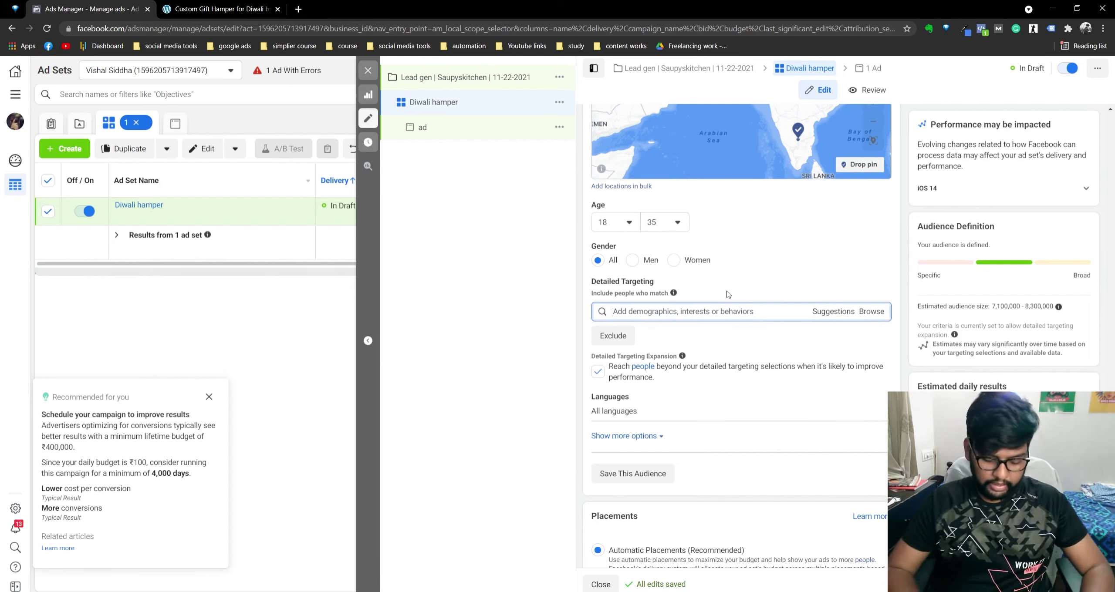
pyautogui.write('dup')
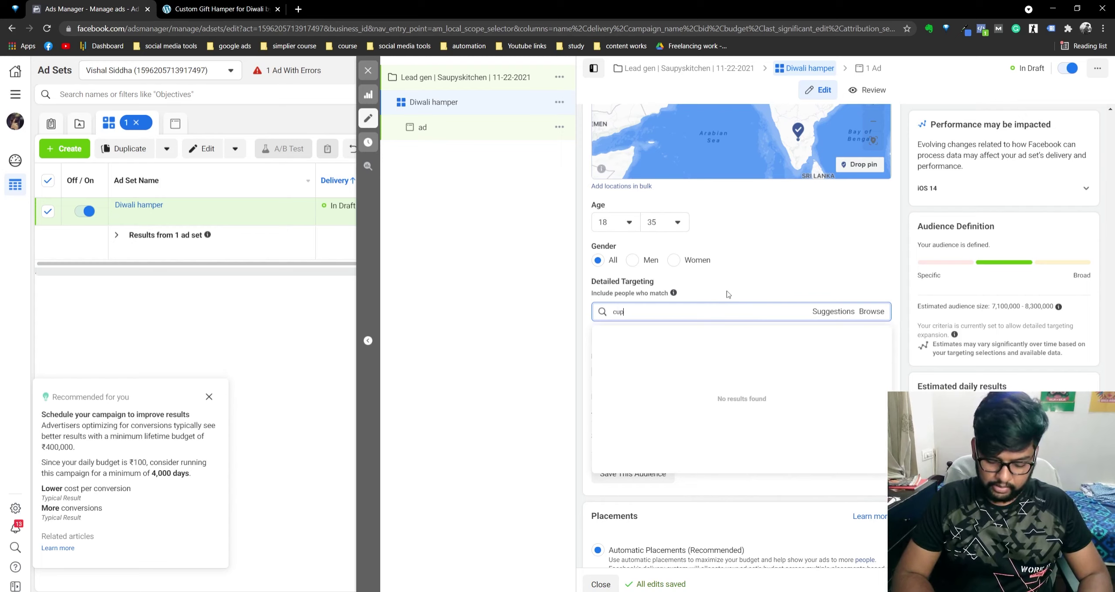
pyautogui.write('ca')
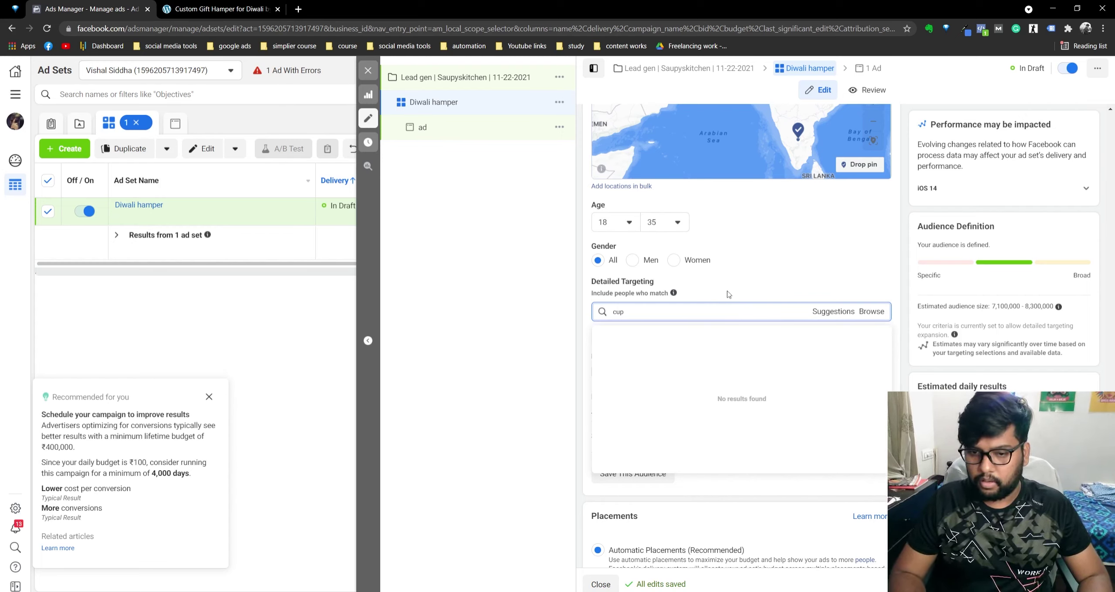
pyautogui.press('BackSpace')
pyautogui.press('BackSpace')
pyautogui.press('BackSpace')
pyautogui.write('bakery')
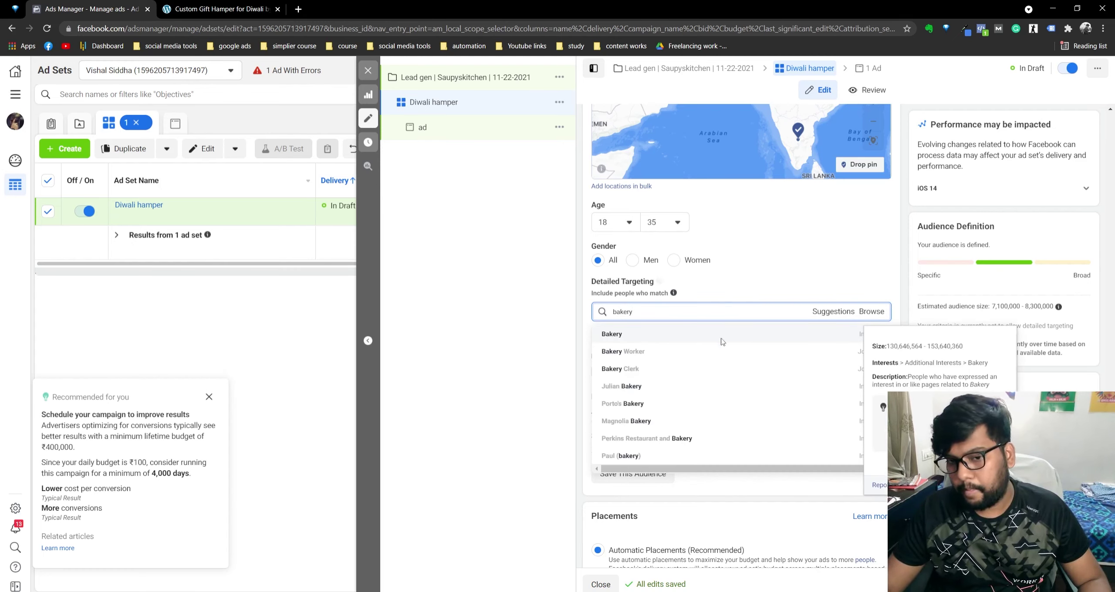
pyautogui.click(851, 341)
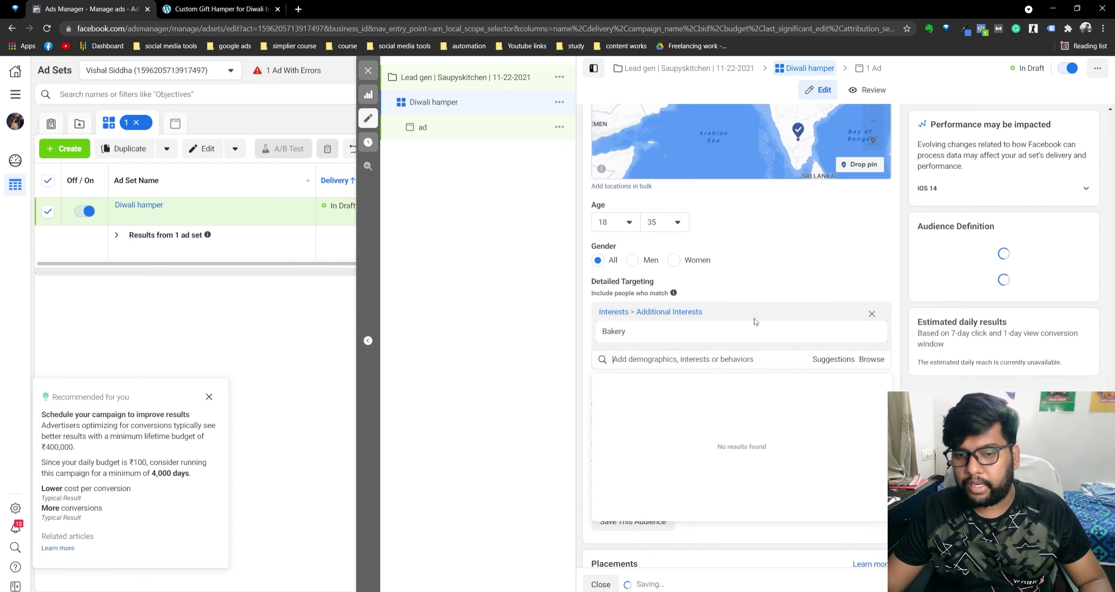
# Step: Add the suggested interests Desserts, Cake, Chocolate cake, Chocolate brownie, Cheesecake and Cookie to the detailed targeting
pyautogui.scroll(-3, 724, 271)
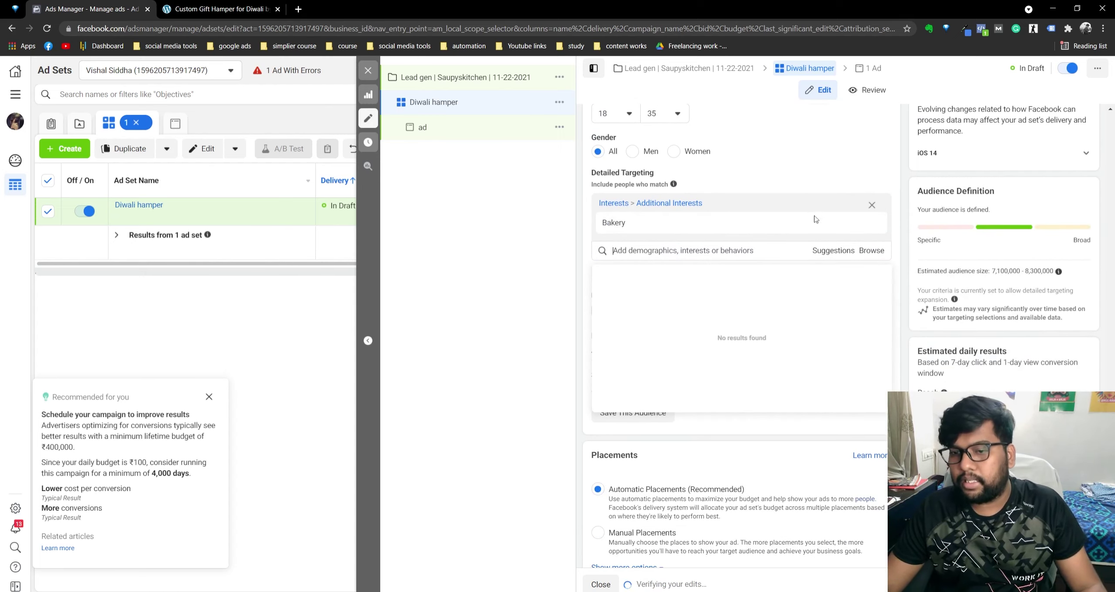
pyautogui.click(831, 251)
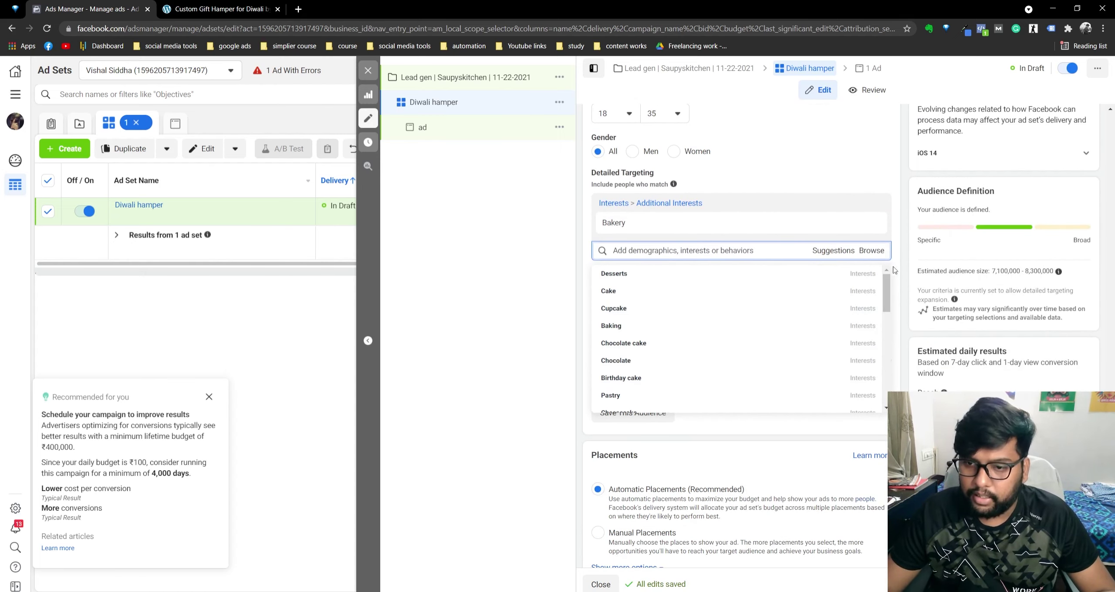
pyautogui.click(853, 285)
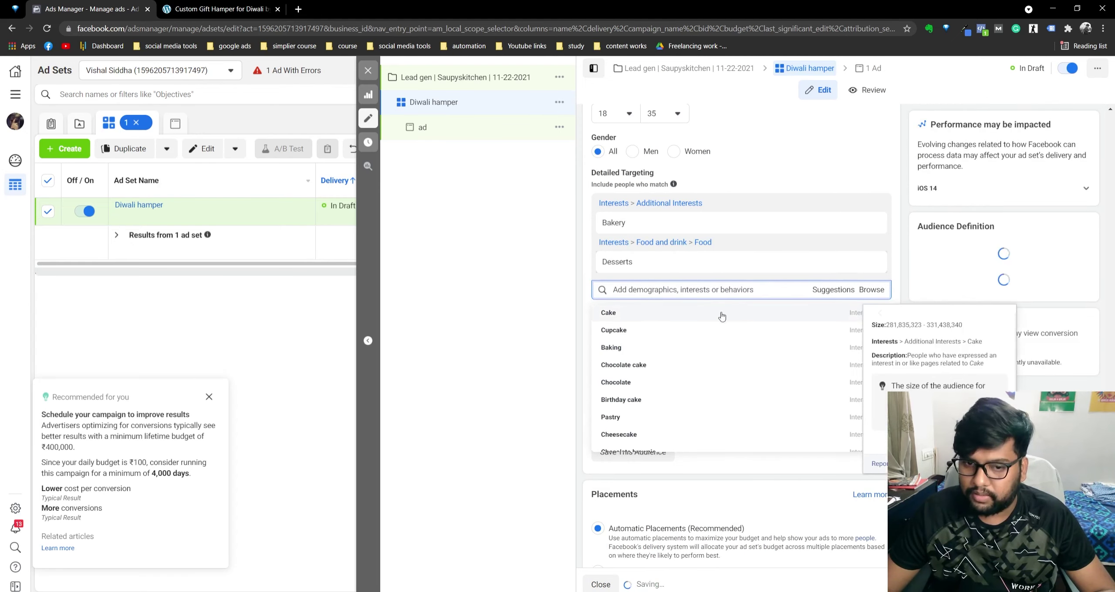
pyautogui.click(856, 314)
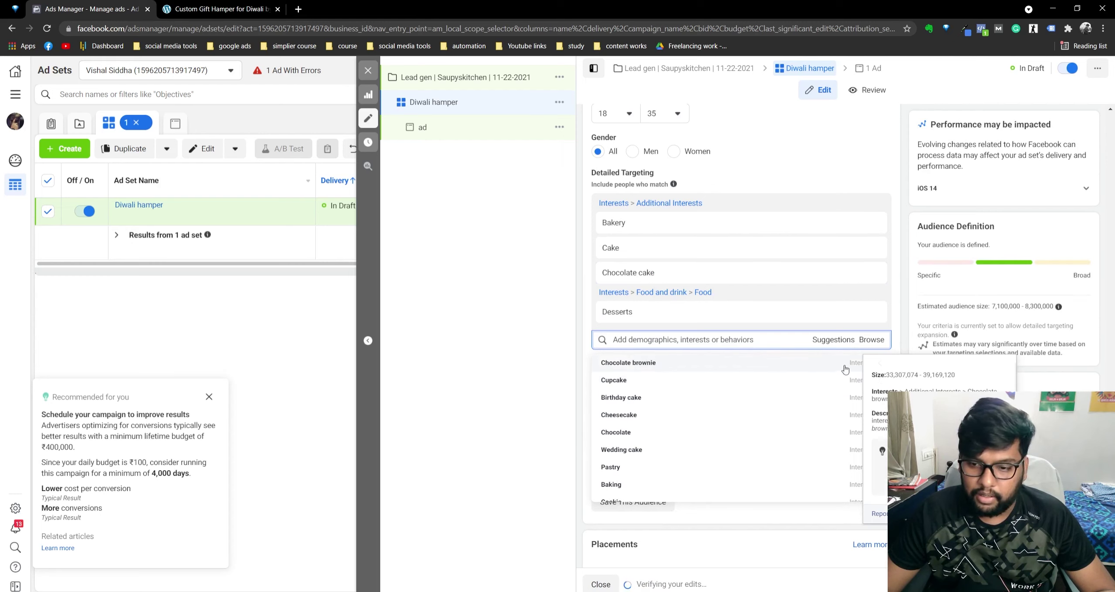
pyautogui.click(844, 371)
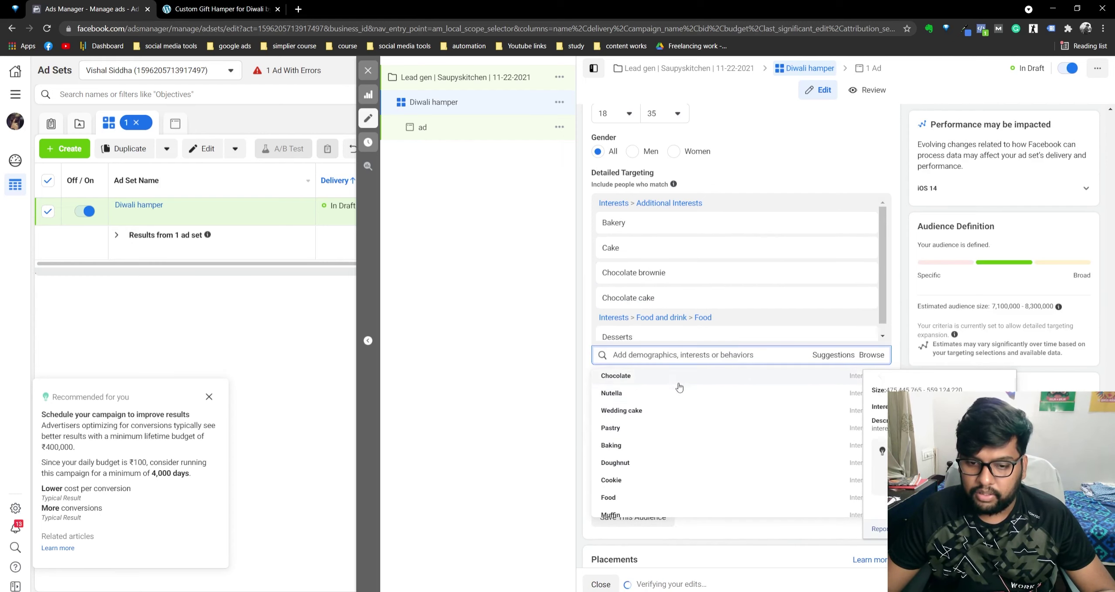
pyautogui.click(846, 418)
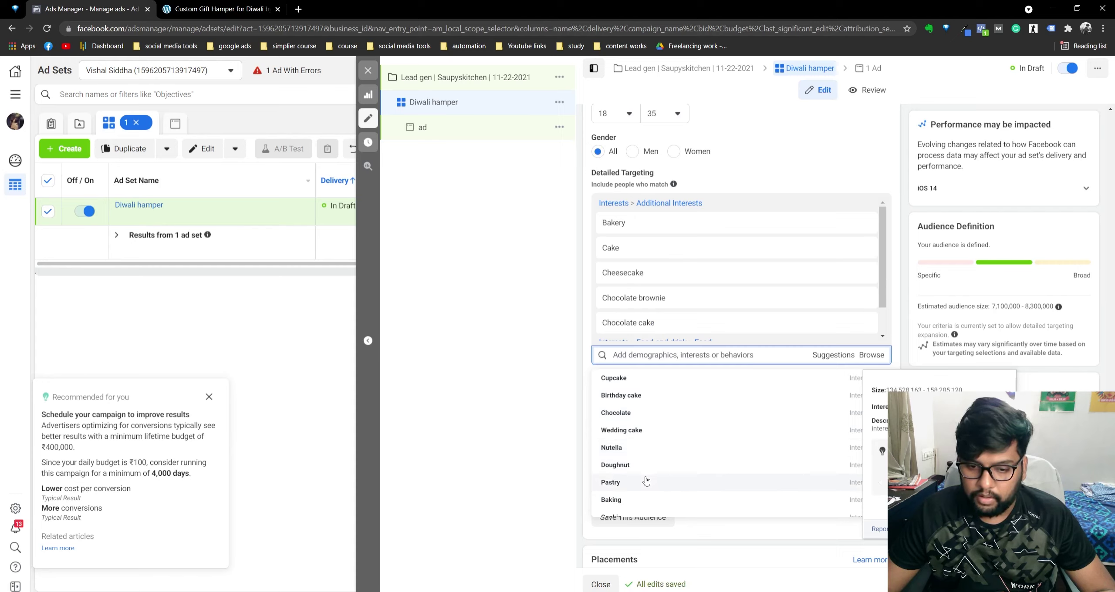
pyautogui.scroll(-2, 637, 488)
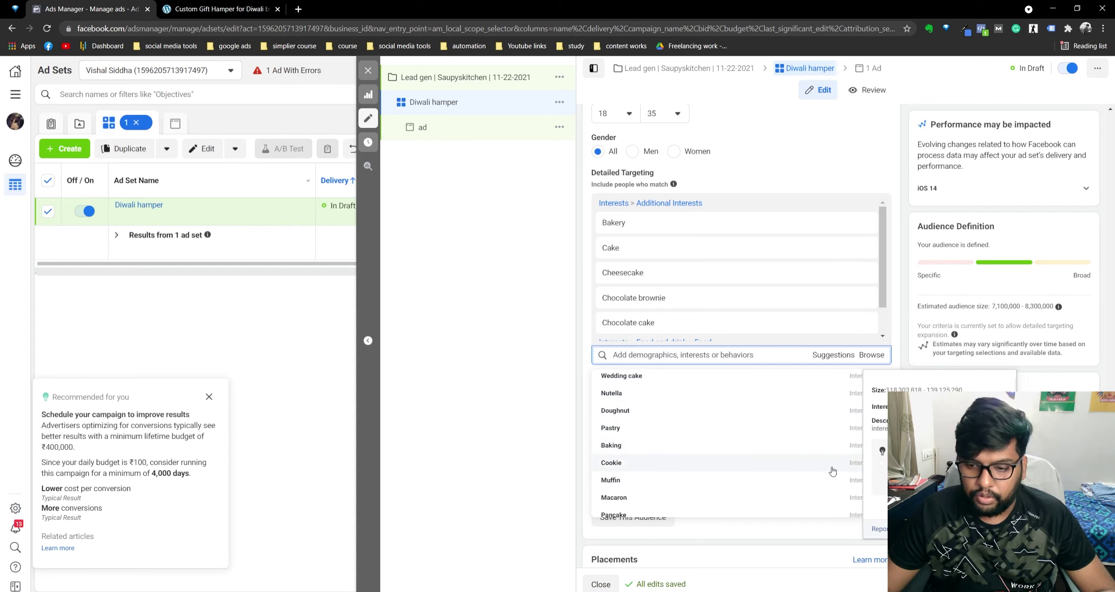
pyautogui.click(849, 469)
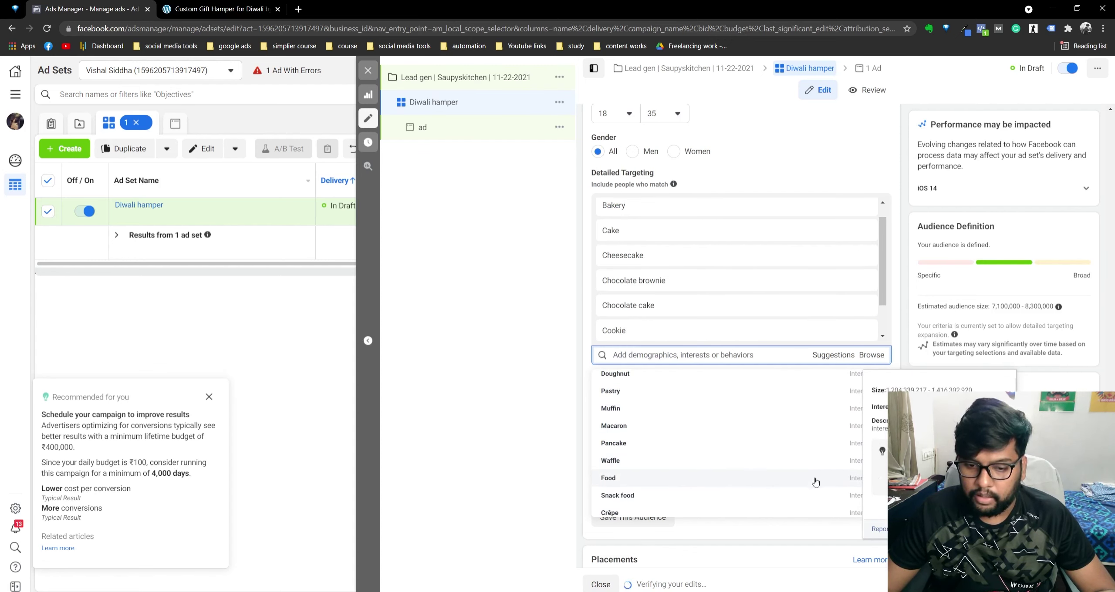
# Step: Look through the remaining suggestions, then search for "gift" and add the Gift interest to the detailed targeting
pyautogui.scroll(-4, 780, 485)
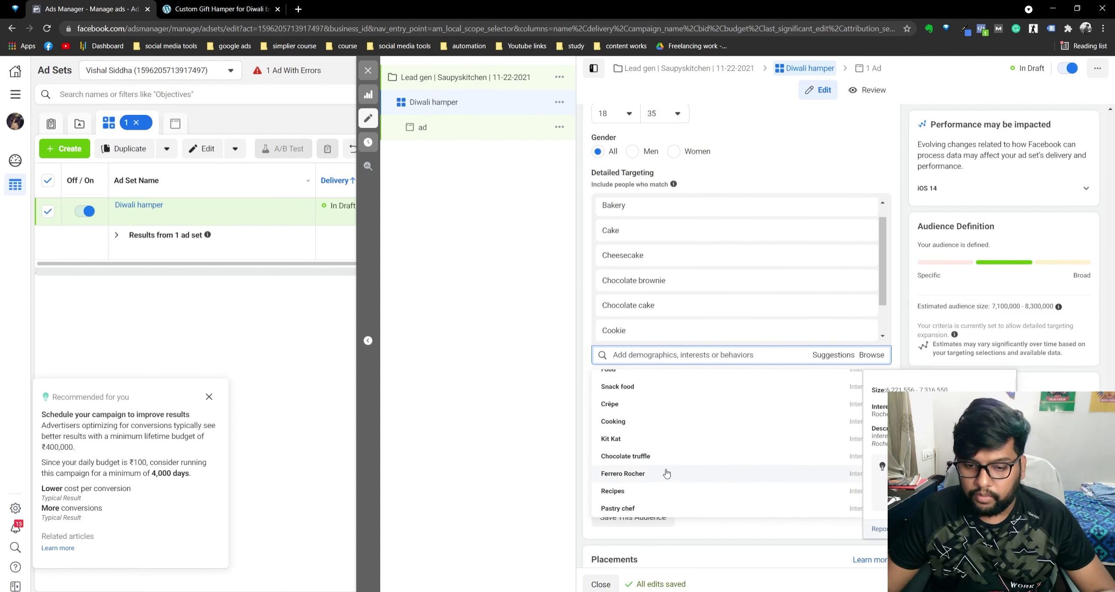
pyautogui.scroll(-1, 649, 436)
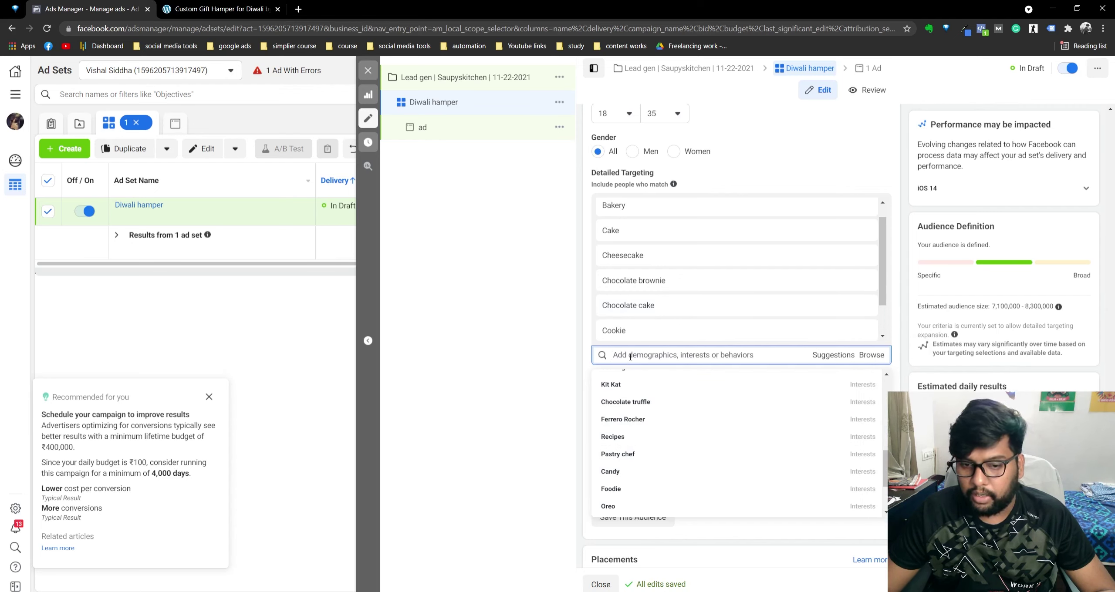
pyautogui.click(630, 356)
pyautogui.write('gift')
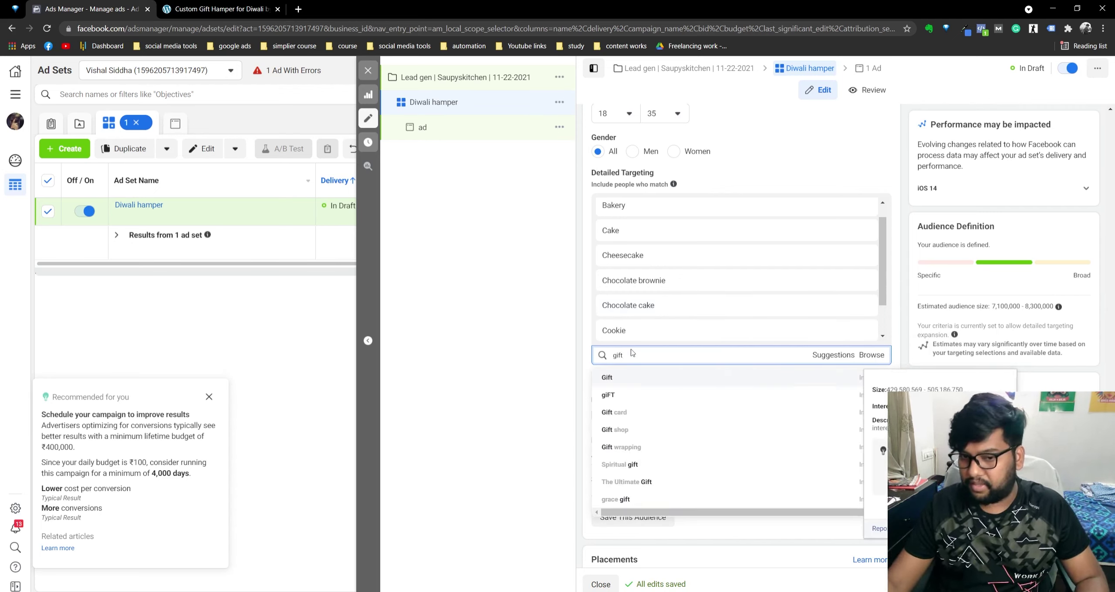
pyautogui.click(849, 379)
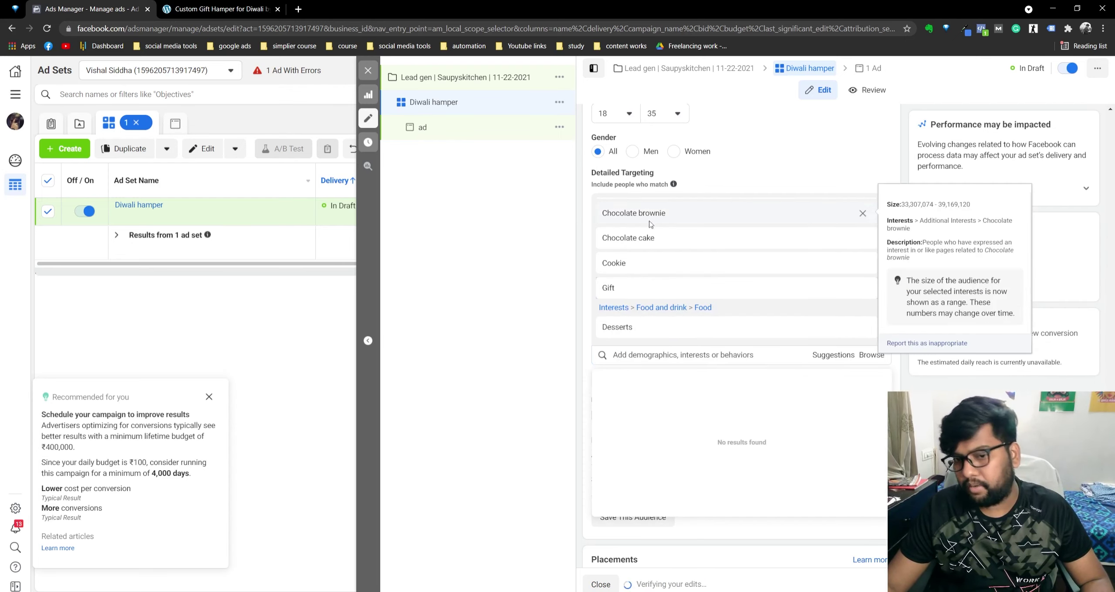
# Step: Search the detailed targeting options for "gift hamper" and "giffting", clearing each search
pyautogui.click(669, 358)
pyautogui.write('gift hamper')
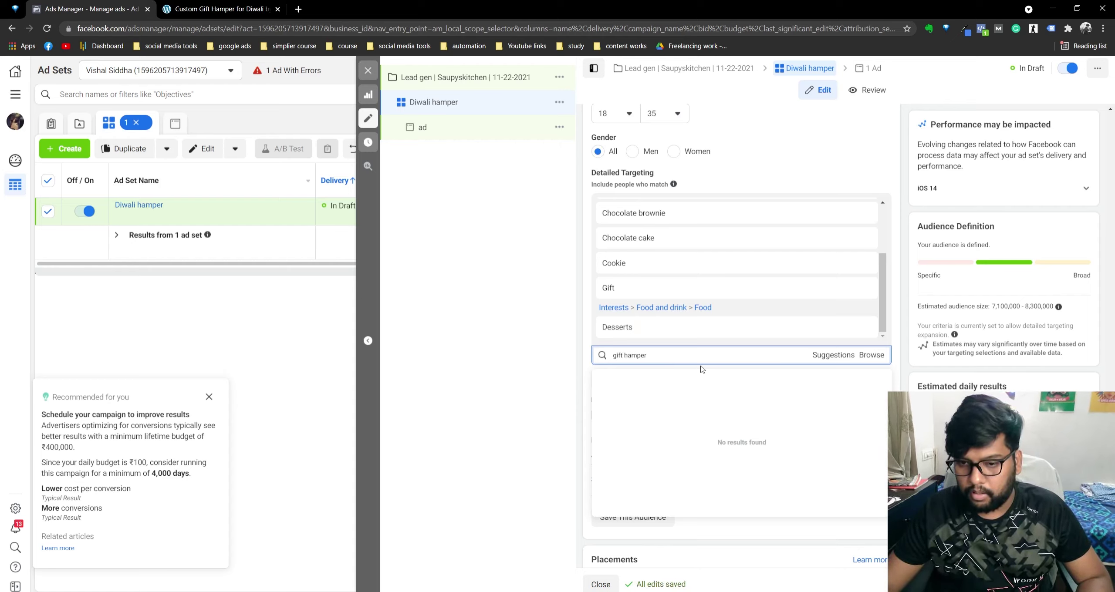
pyautogui.hotkey('ctrl', 'a')
pyautogui.press('BackSpace')
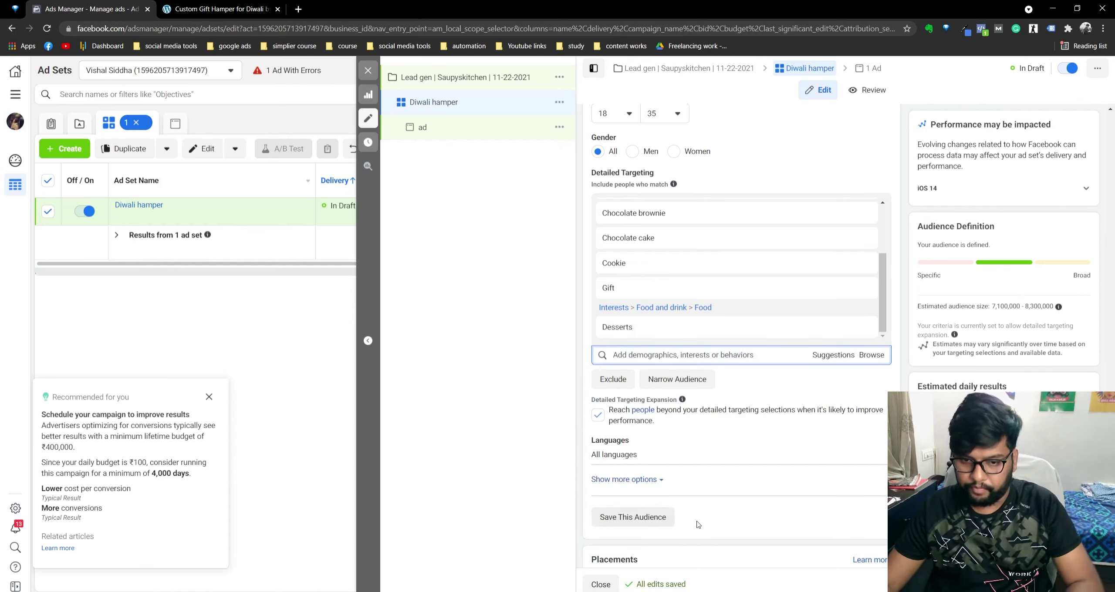
pyautogui.write('giffting')
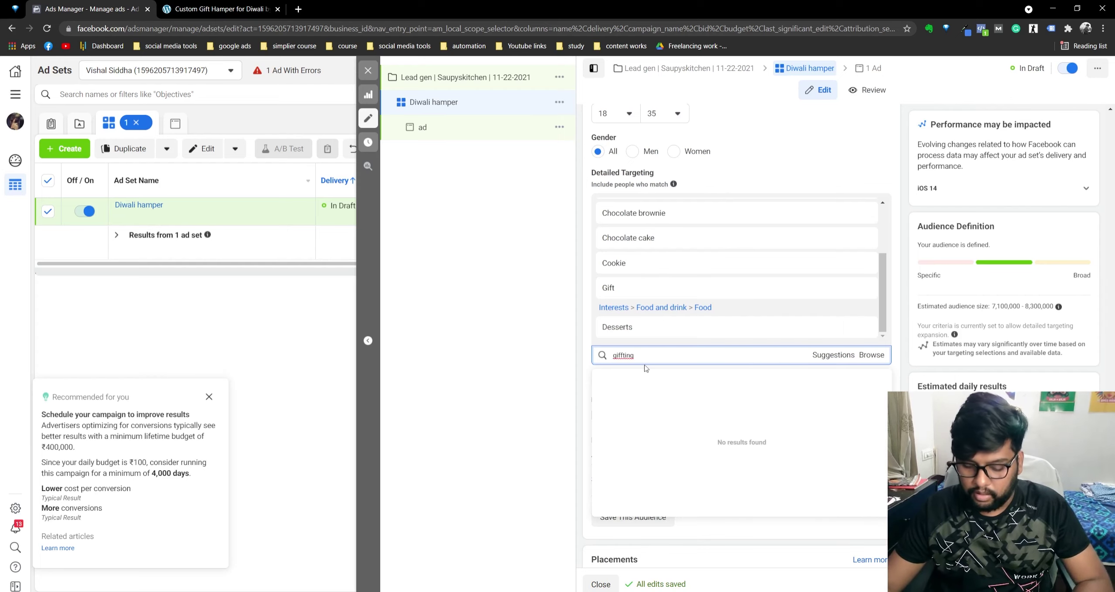
pyautogui.press('BackSpace')
pyautogui.press('BackSpace')
pyautogui.press('BackSpace')
pyautogui.press('BackSpace')
pyautogui.press('BackSpace')
pyautogui.press('BackSpace')
pyautogui.press('BackSpace')
pyautogui.press('BackSpace')
# Step: From the targeting suggestions, add the Online shopping, Cupcake and Birthday interests and the Engaged Shoppers behavior
pyautogui.click(641, 354)
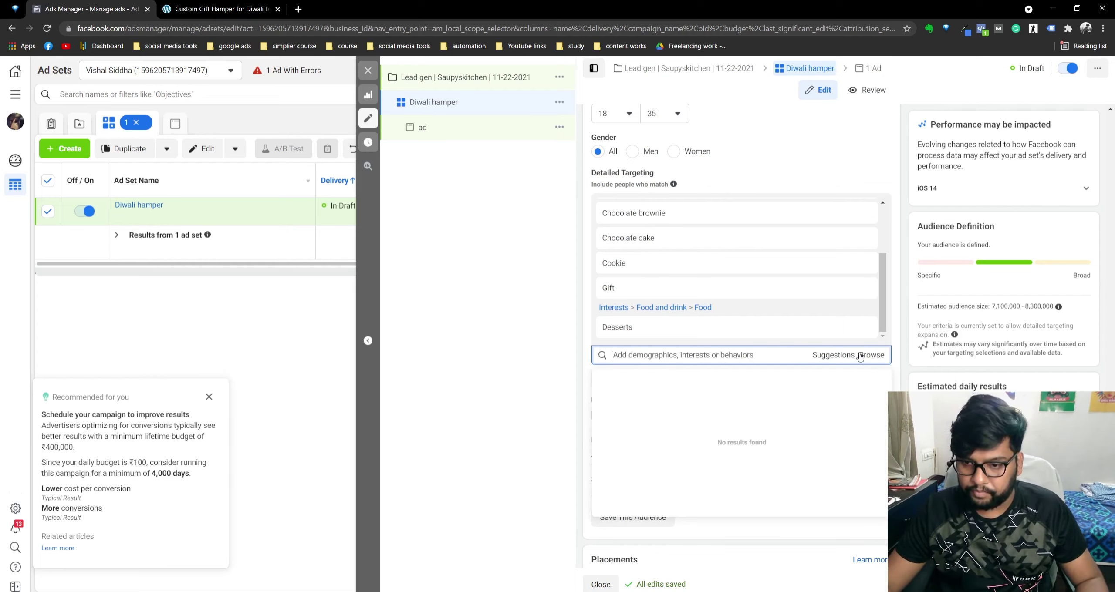
pyautogui.click(842, 355)
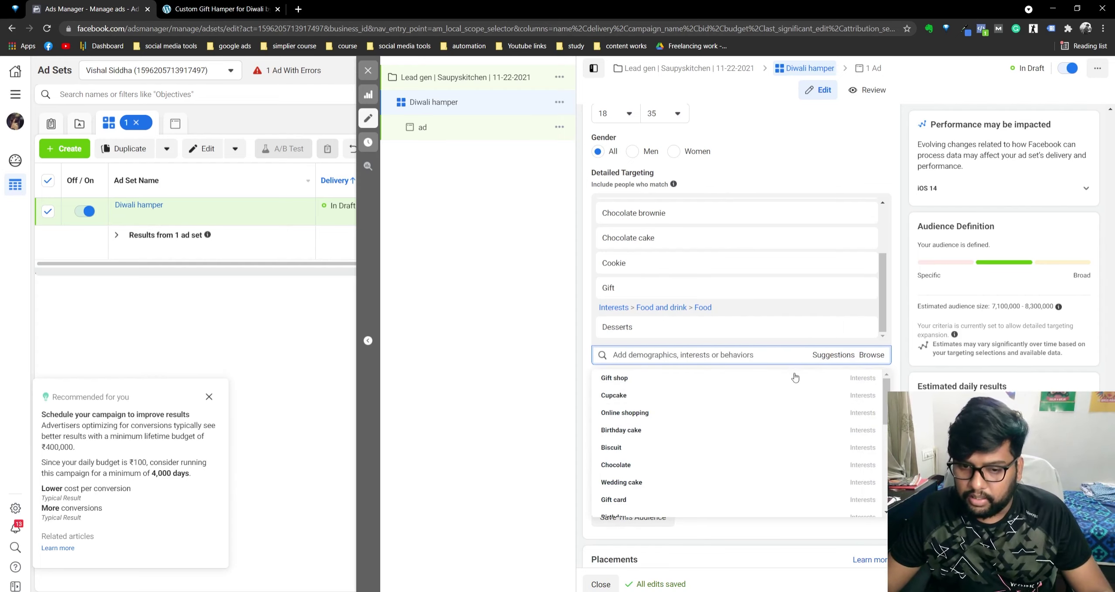
pyautogui.click(853, 414)
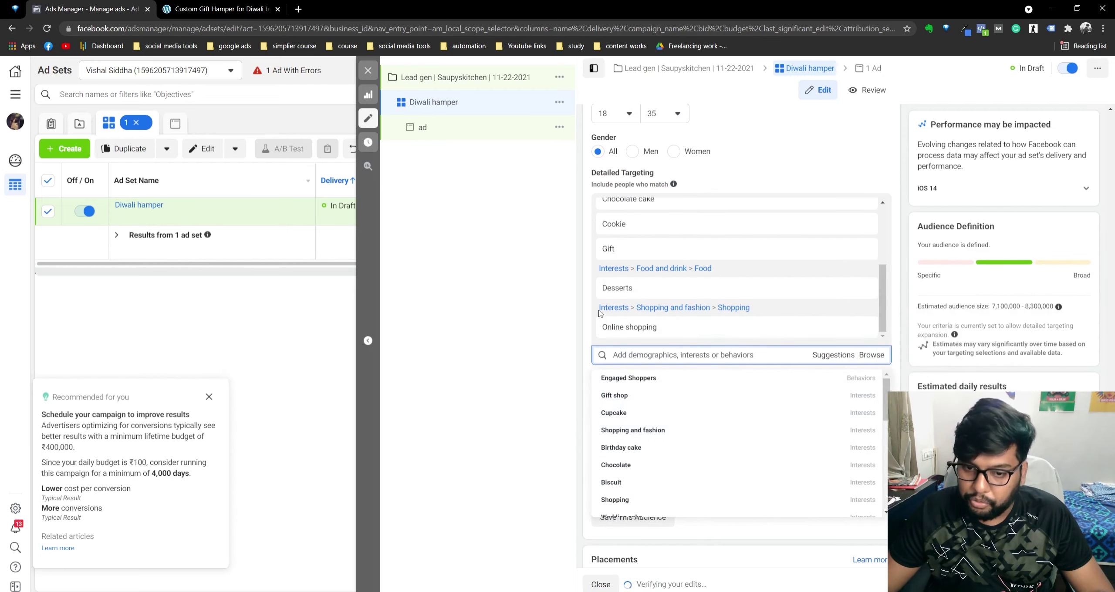
pyautogui.moveTo(639, 275)
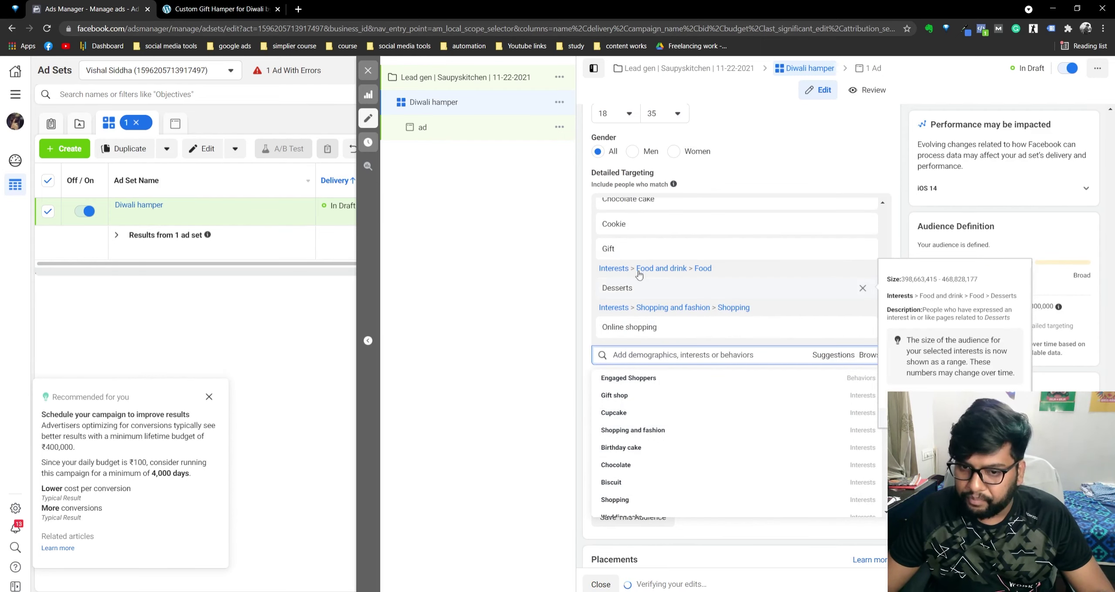
pyautogui.click(850, 383)
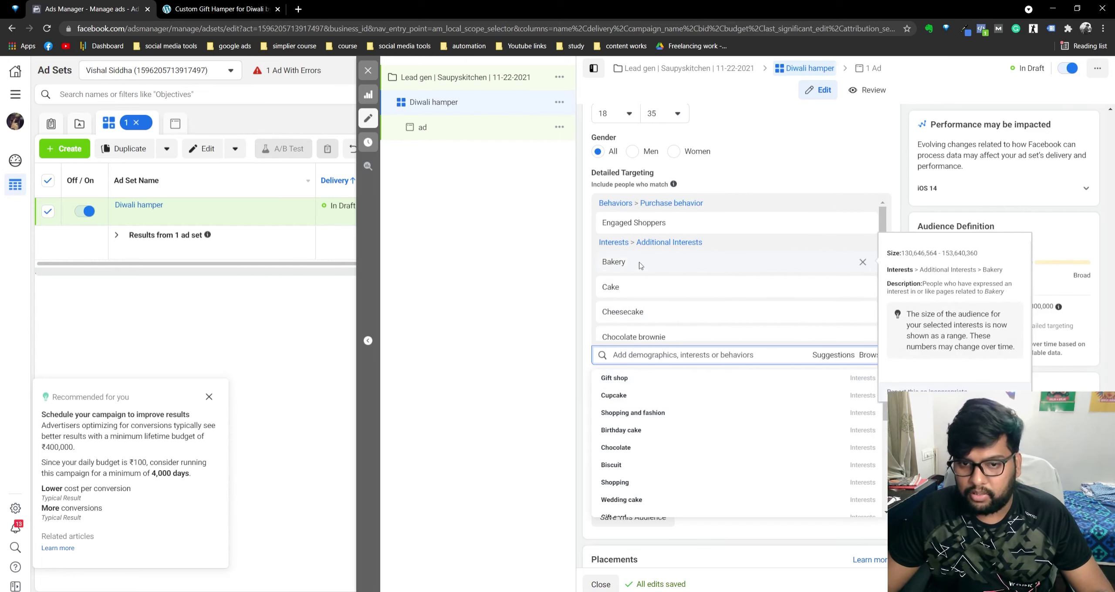
pyautogui.moveTo(617, 222)
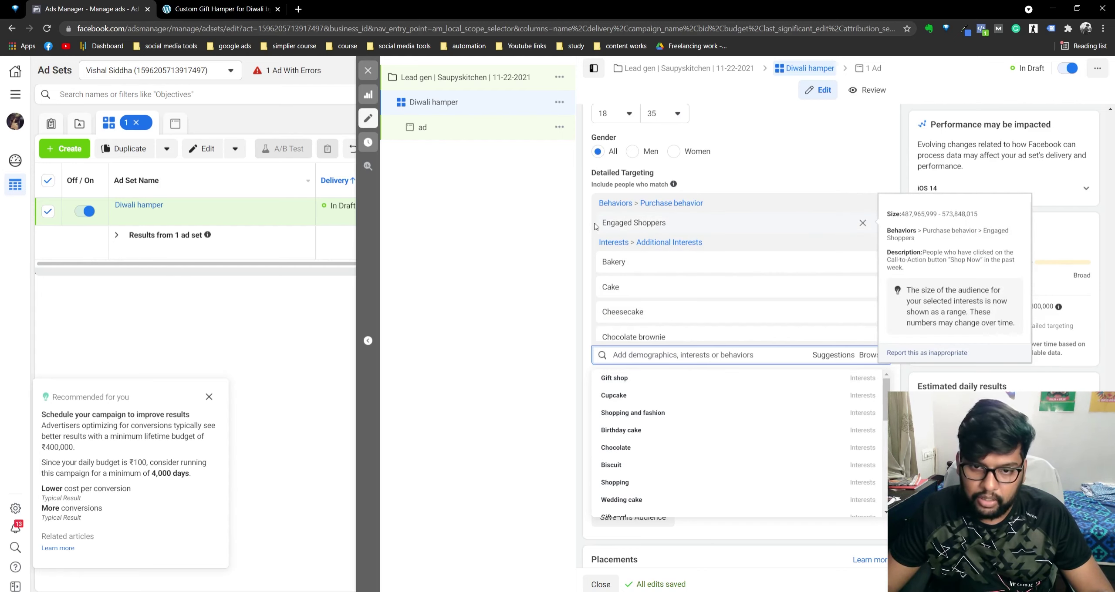
pyautogui.click(855, 398)
pyautogui.scroll(-3, 627, 432)
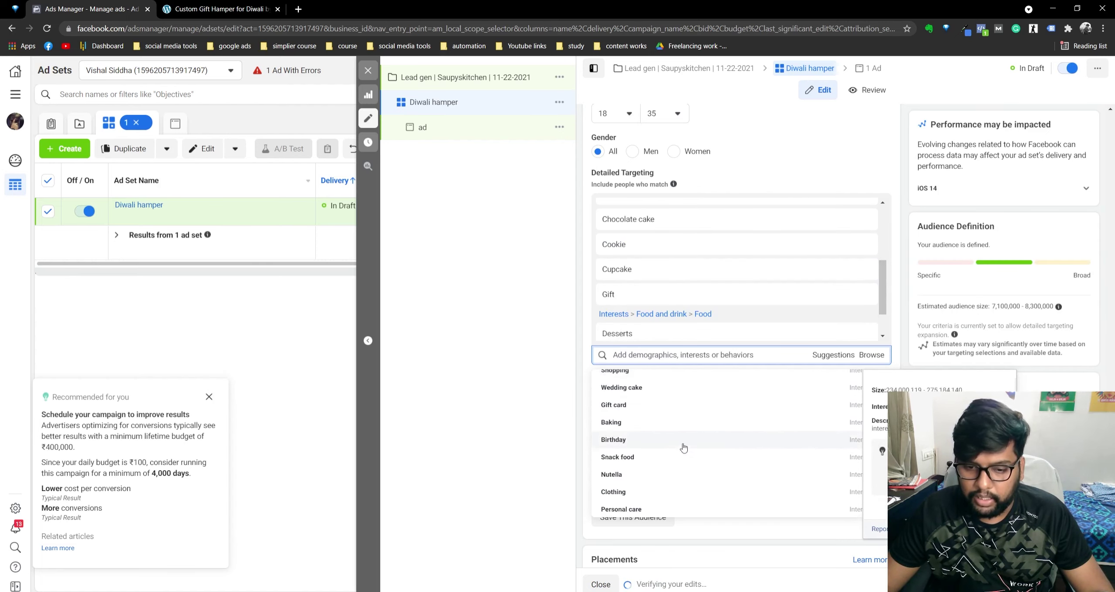
pyautogui.click(847, 428)
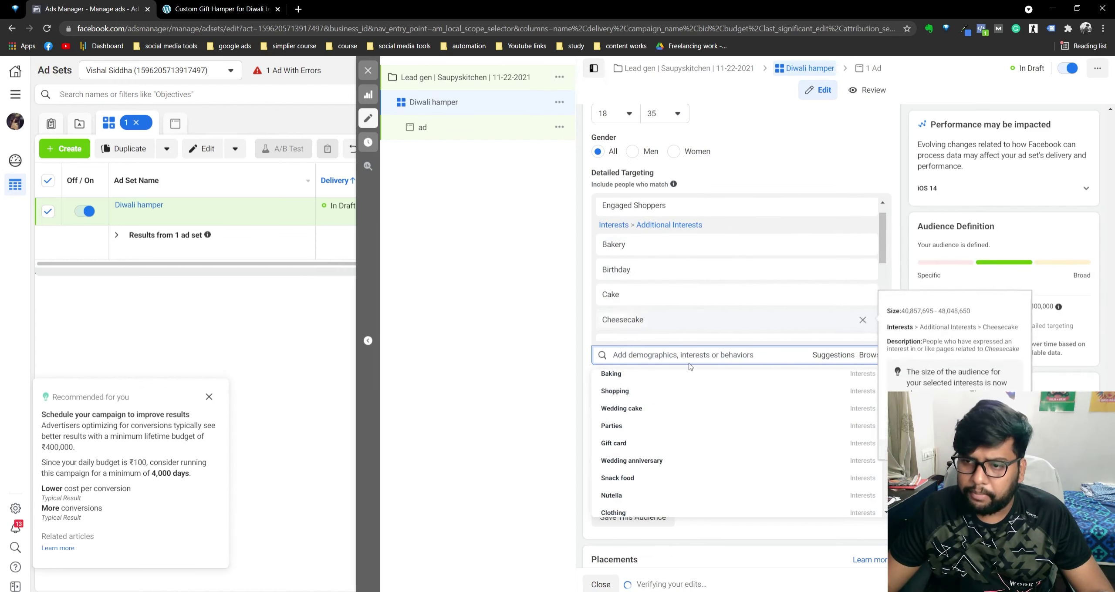
# Step: Save the Bangalore detailed-targeting audience under the name "facebook trial audience"
pyautogui.scroll(-3, 736, 279)
pyautogui.click(542, 450)
pyautogui.scroll(5, 716, 305)
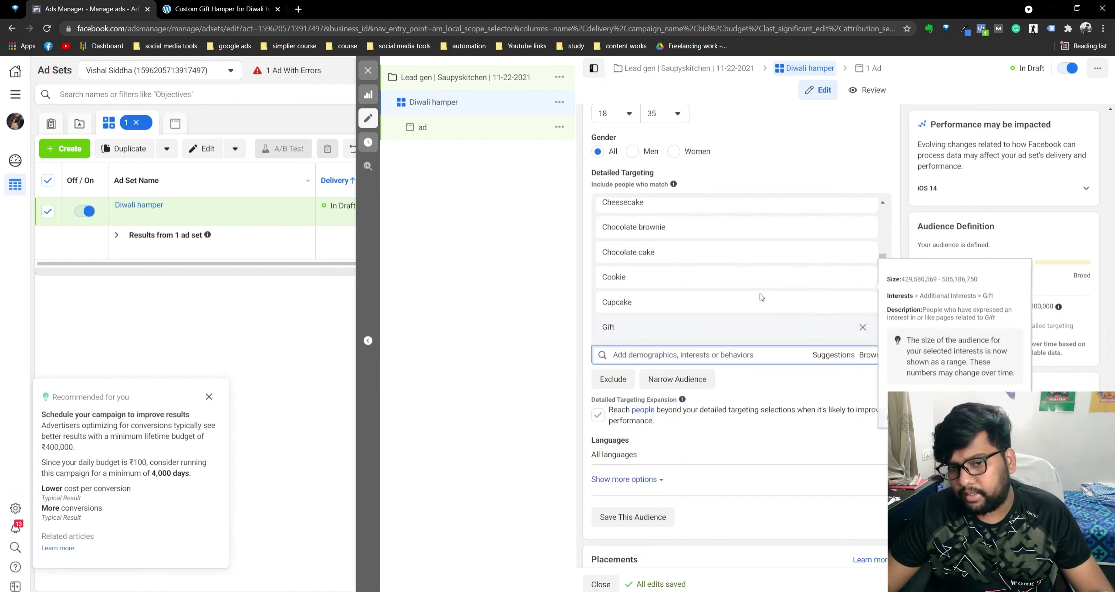
pyautogui.scroll(-2, 696, 413)
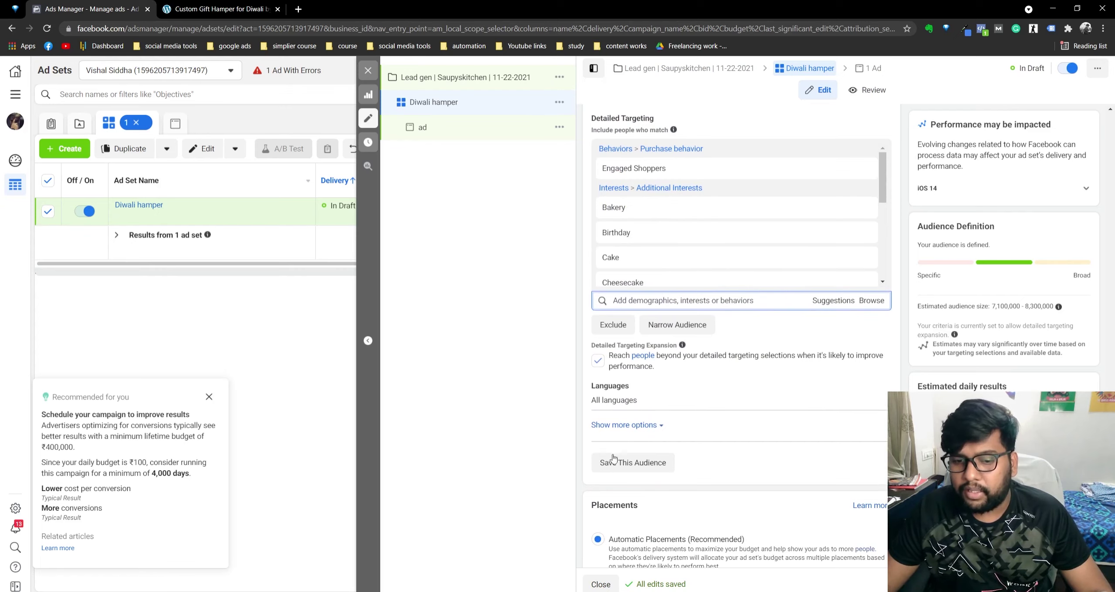
pyautogui.click(633, 462)
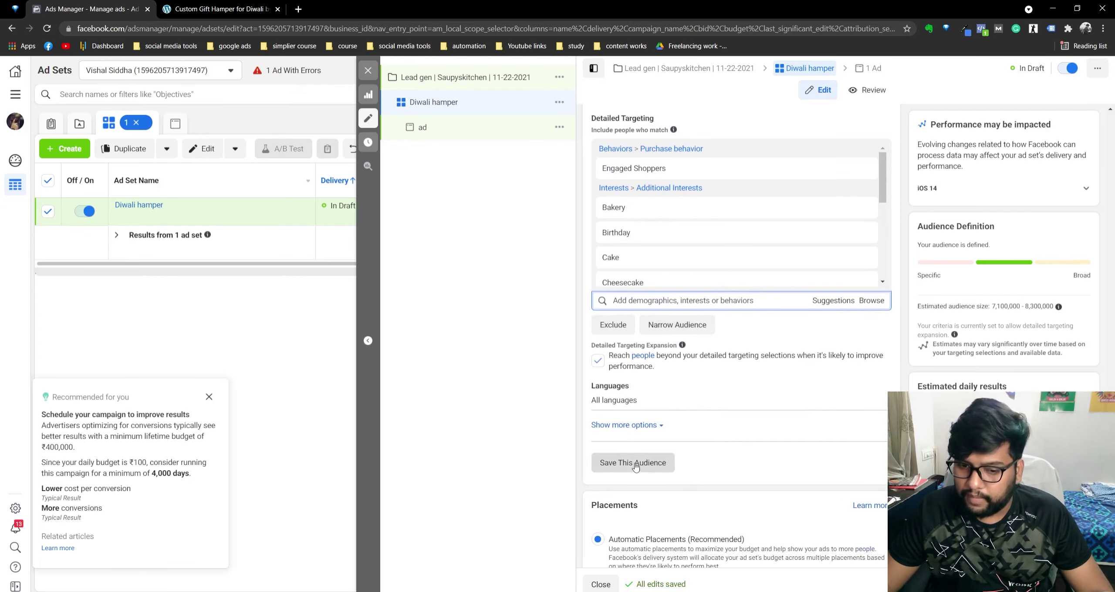
pyautogui.moveTo(540, 225); pyautogui.dragTo(403, 249)
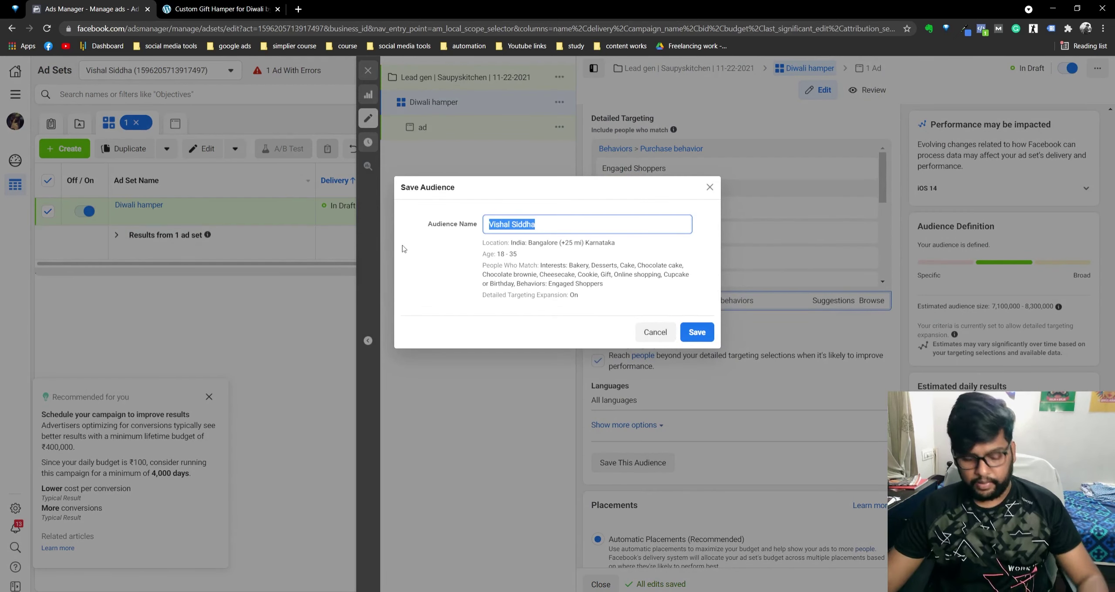
pyautogui.write('faceboo')
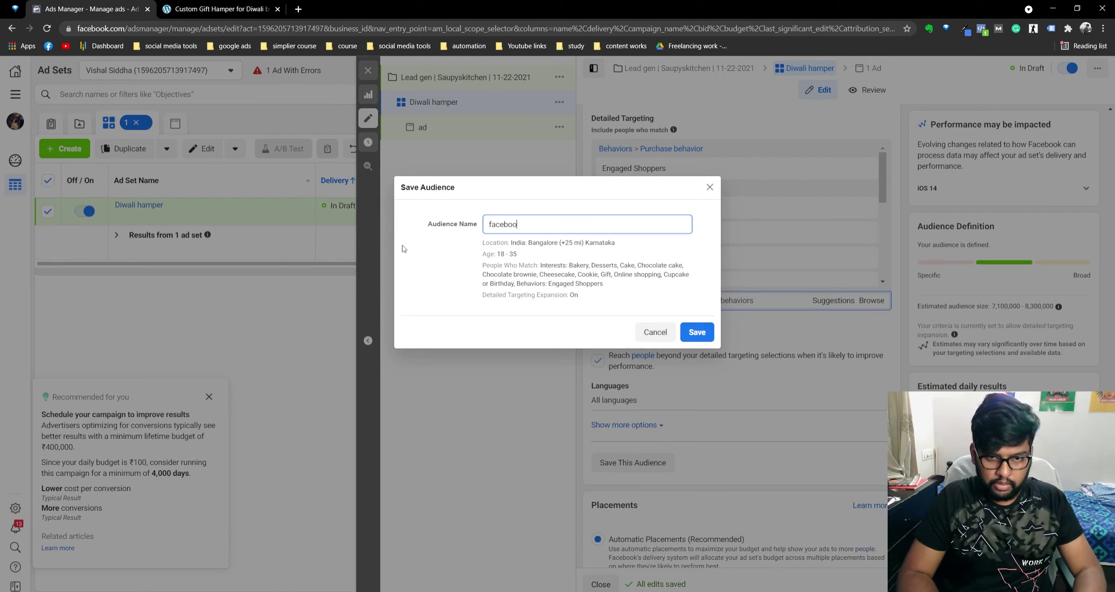
pyautogui.write('k trial audience')
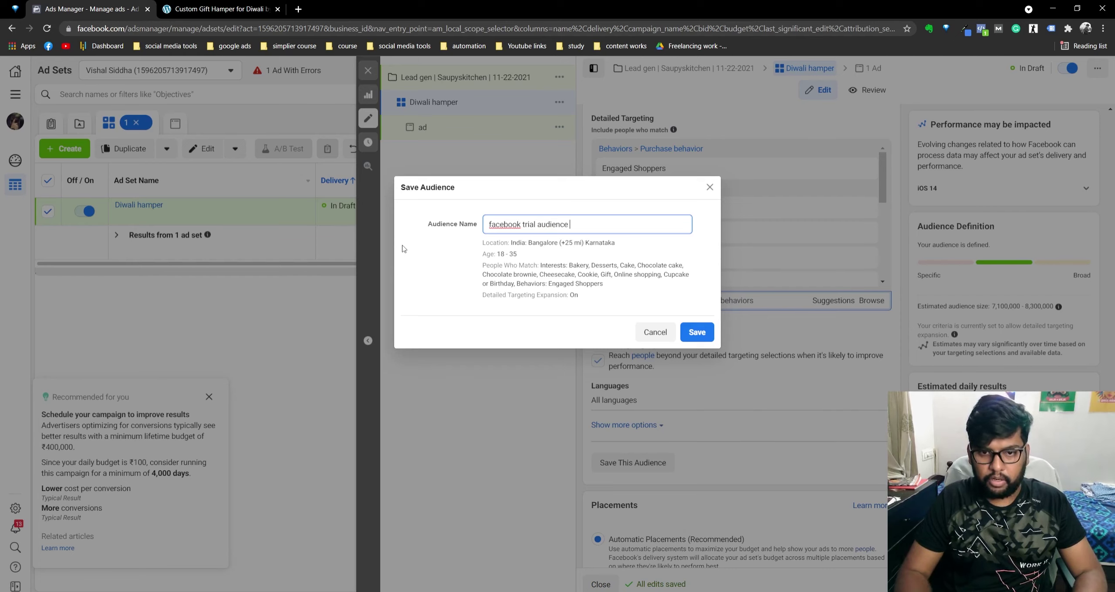
pyautogui.click(691, 331)
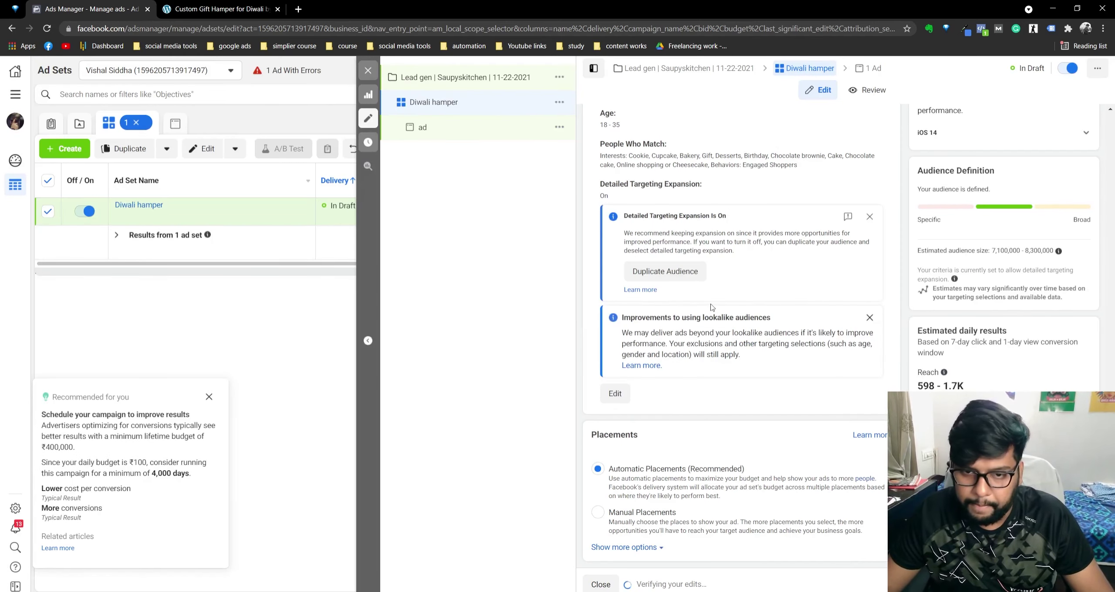
# Step: Switch the ad set to Manual Placements and exclude the Audience Network and Messenger platforms
pyautogui.click(596, 513)
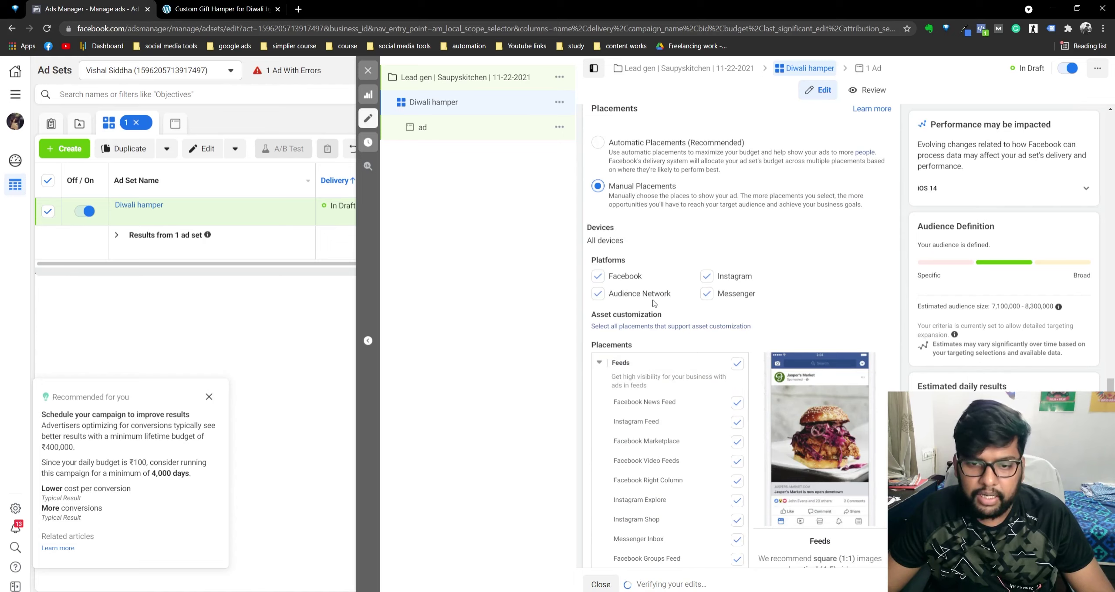
pyautogui.click(598, 294)
pyautogui.click(706, 294)
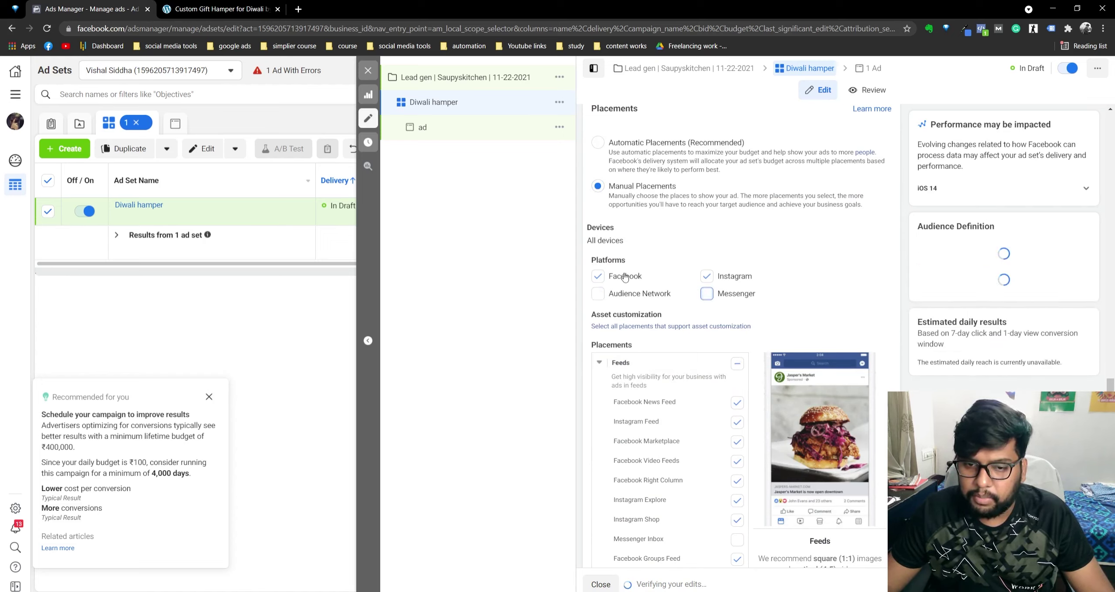
pyautogui.scroll(-6, 717, 326)
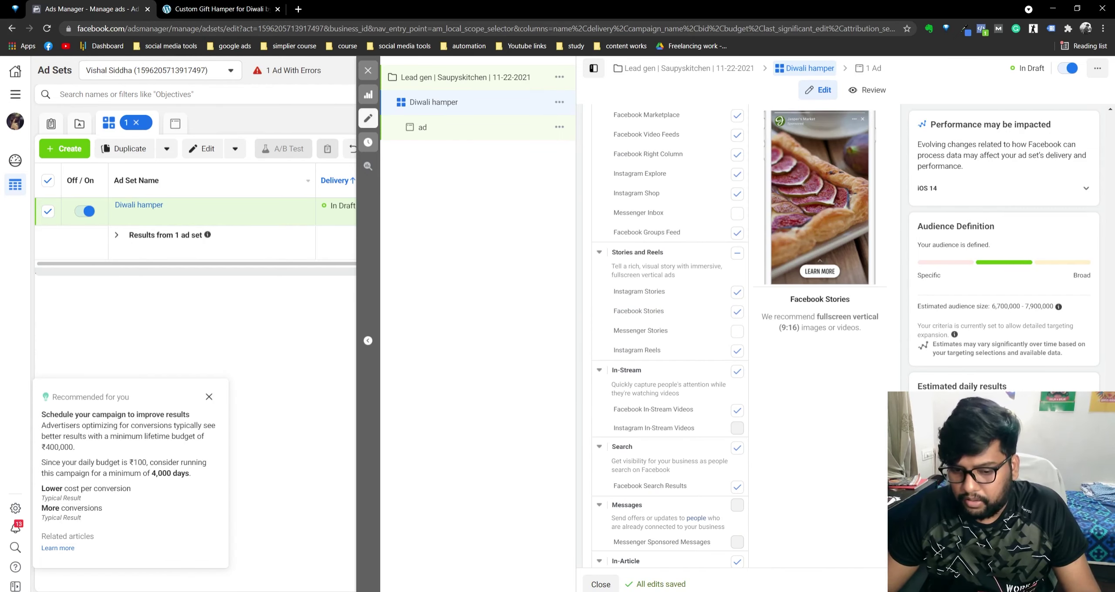
# Step: In the campaign's ad, turn off Dynamic Formats and Creative and choose the Single Image or Video format
pyautogui.click(522, 131)
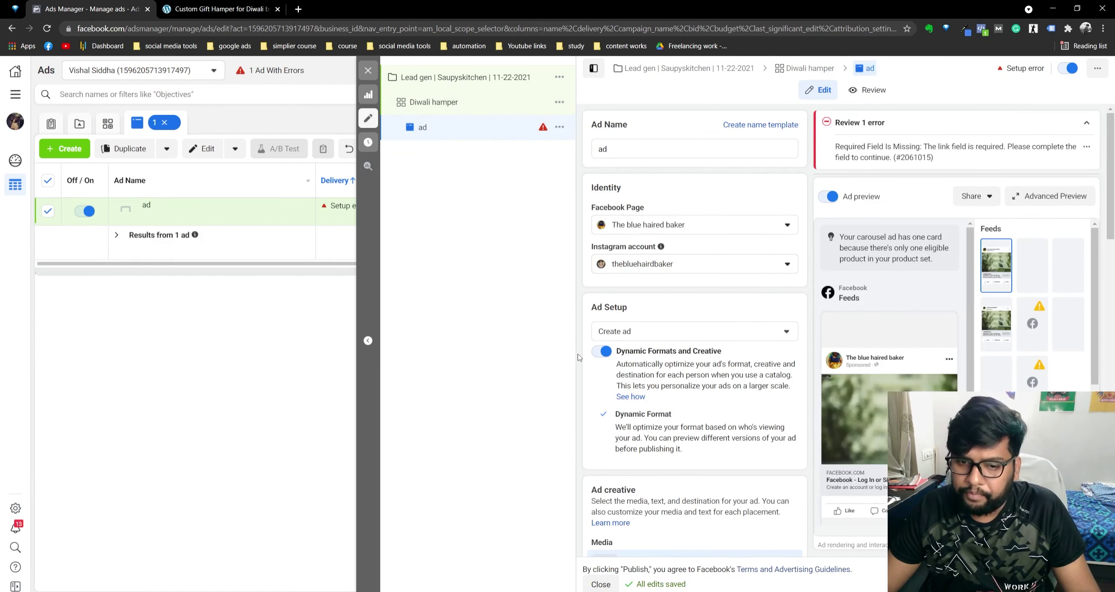
pyautogui.click(601, 351)
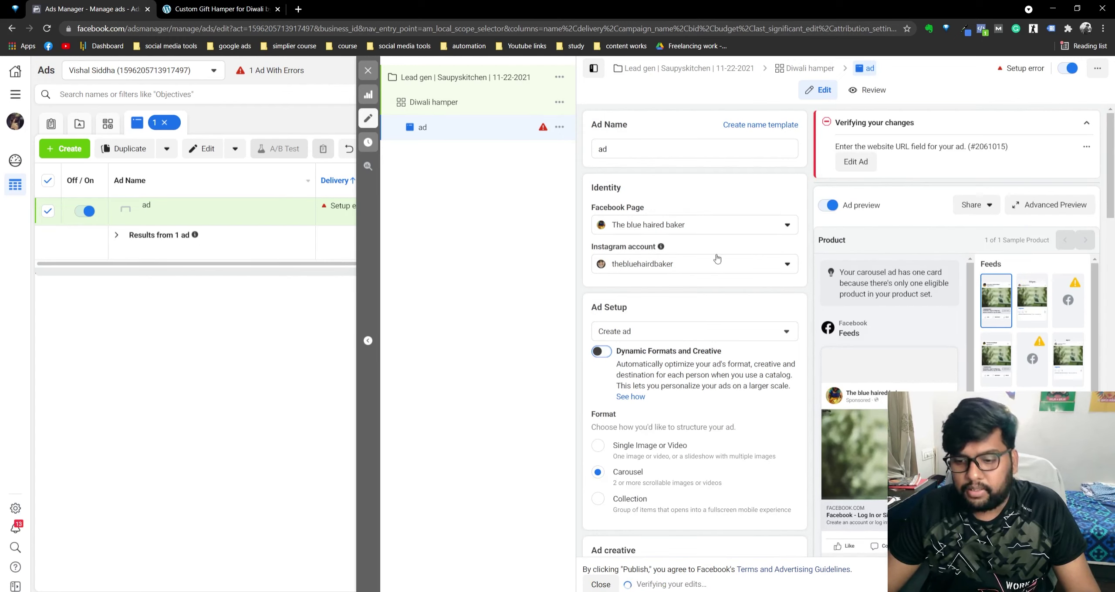
pyautogui.scroll(-5, 665, 341)
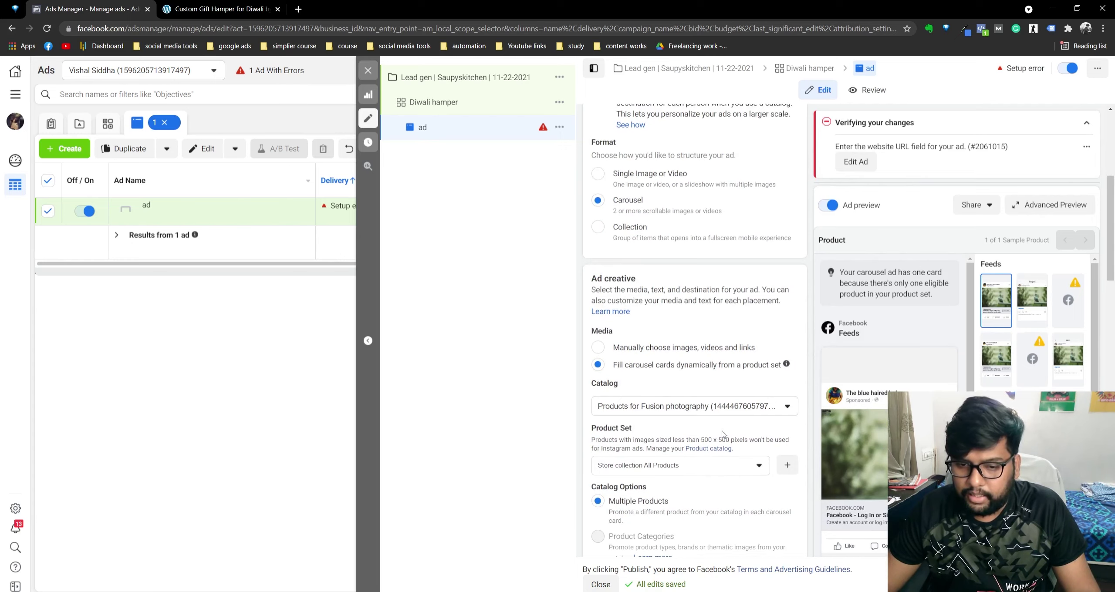
pyautogui.scroll(-3, 722, 434)
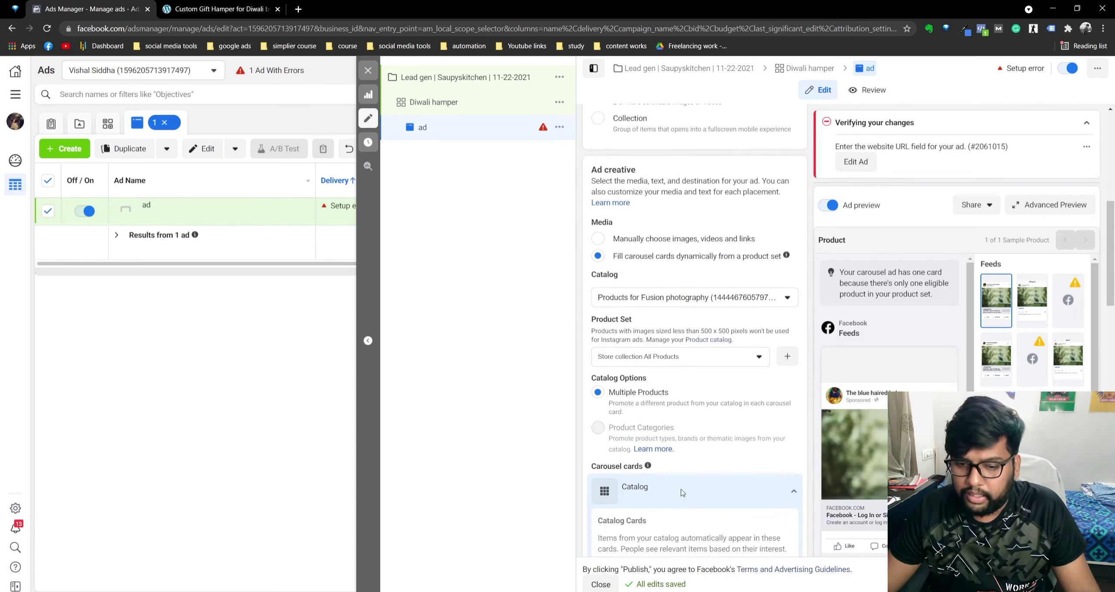
pyautogui.scroll(-5, 744, 484)
pyautogui.scroll(8, 739, 463)
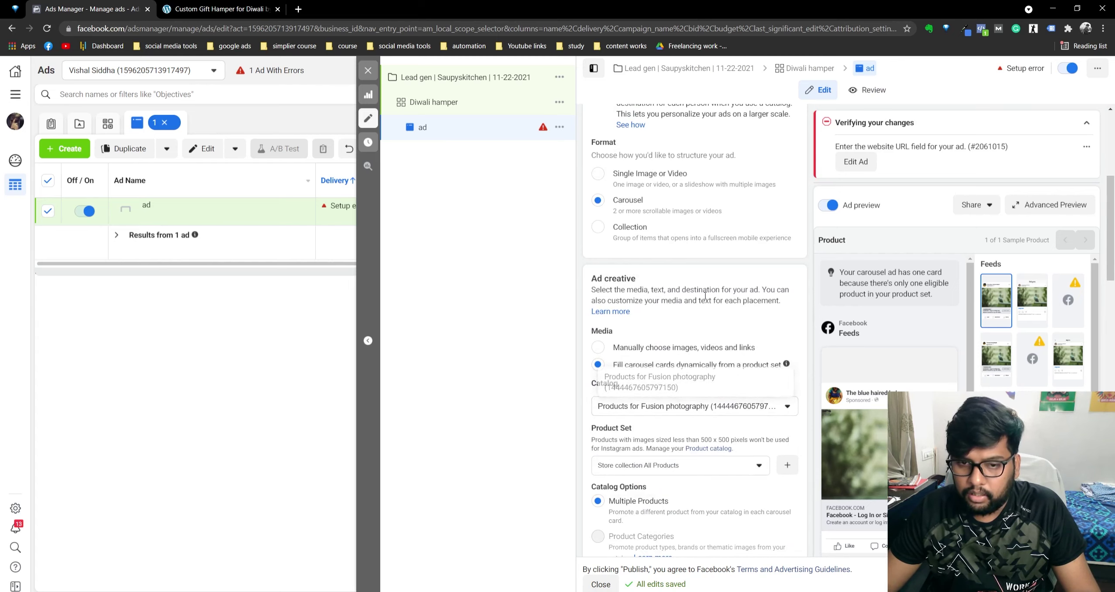
pyautogui.scroll(3, 600, 355)
pyautogui.click(603, 343)
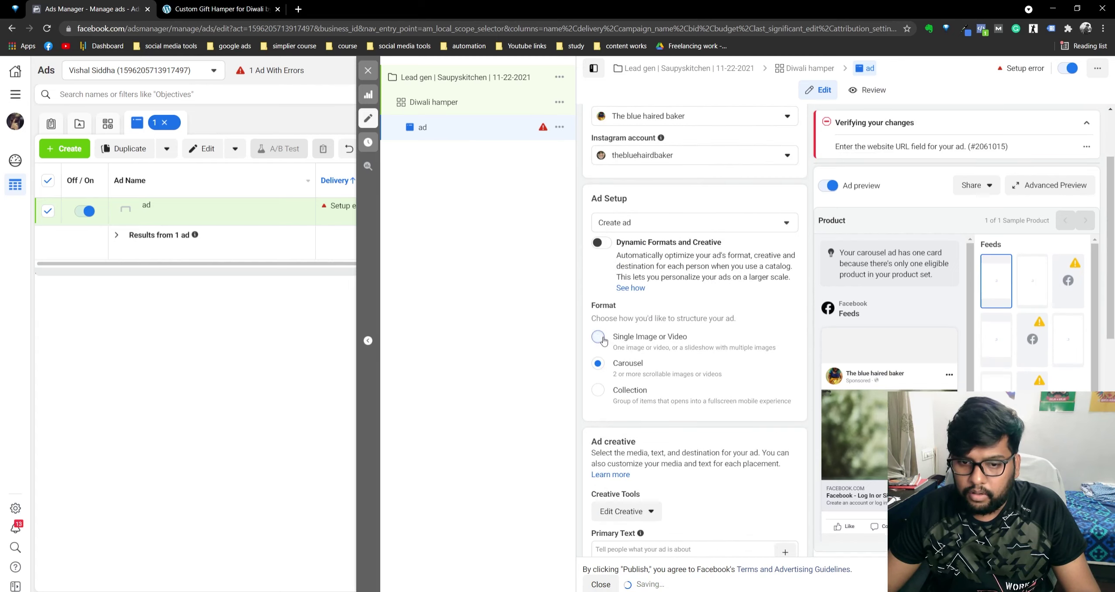
# Step: Replace the ad's catalog media with the 1080 × 1080 Happy Diwali account image, keeping the original crops and allowing enhancements
pyautogui.scroll(-3, 792, 401)
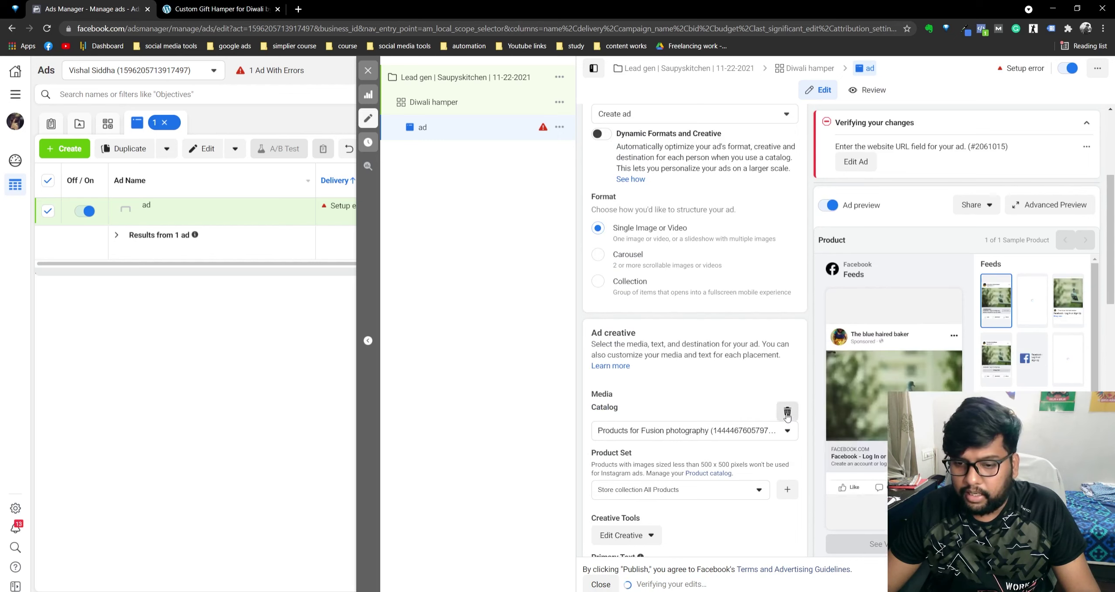
pyautogui.click(787, 411)
pyautogui.click(627, 412)
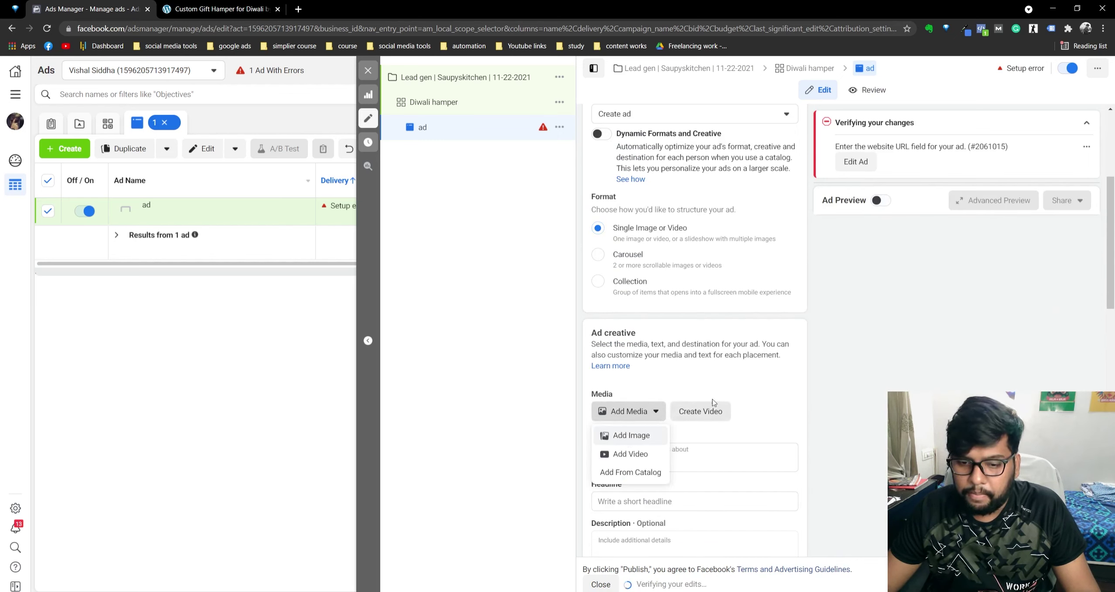
pyautogui.scroll(-3, 671, 382)
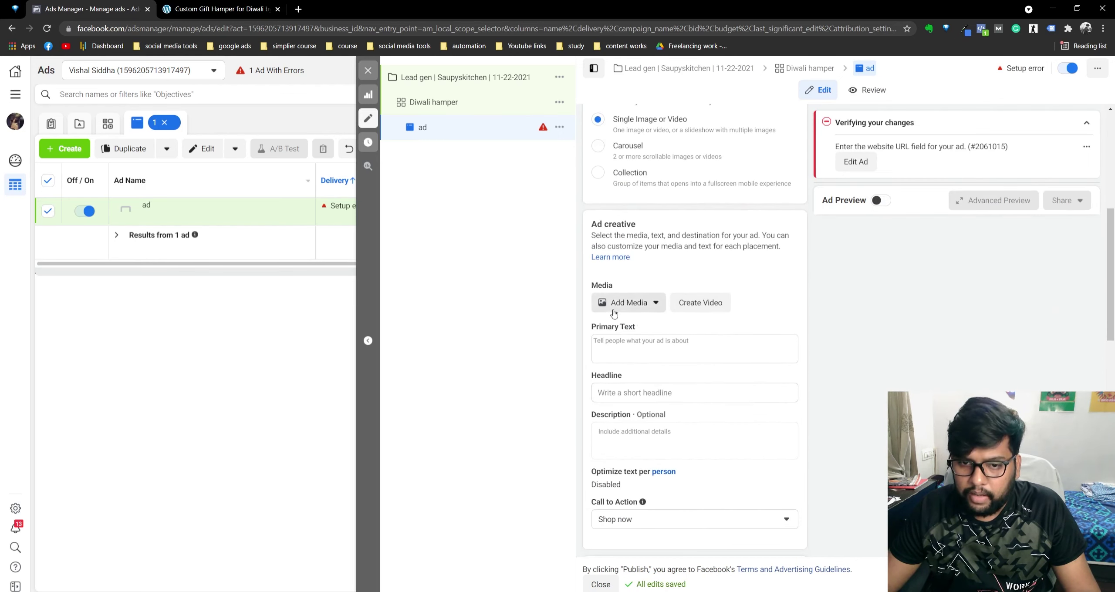
pyautogui.click(629, 302)
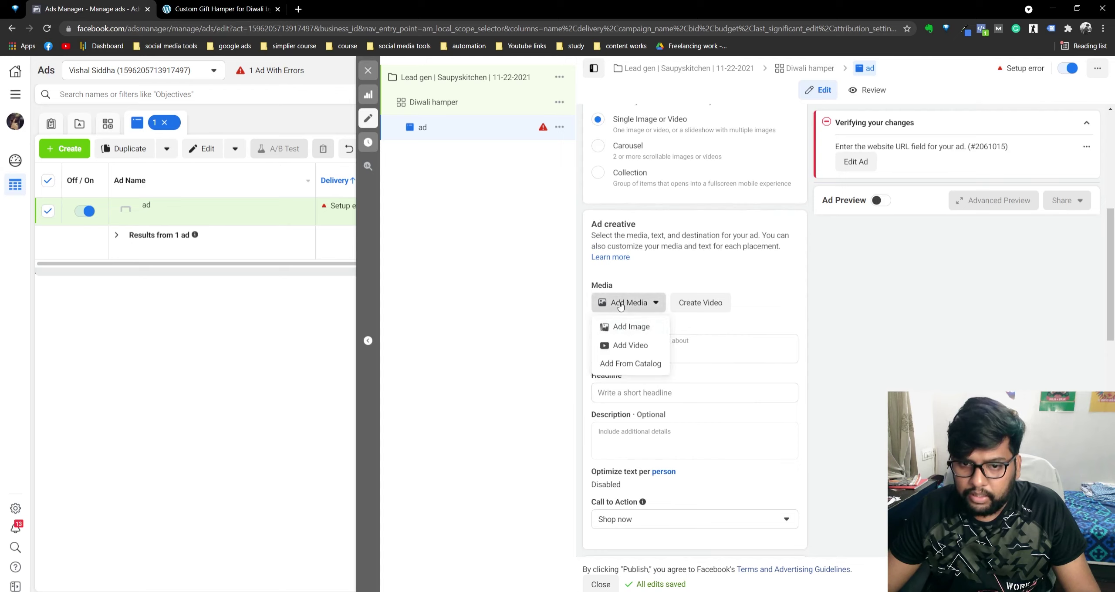
pyautogui.click(627, 330)
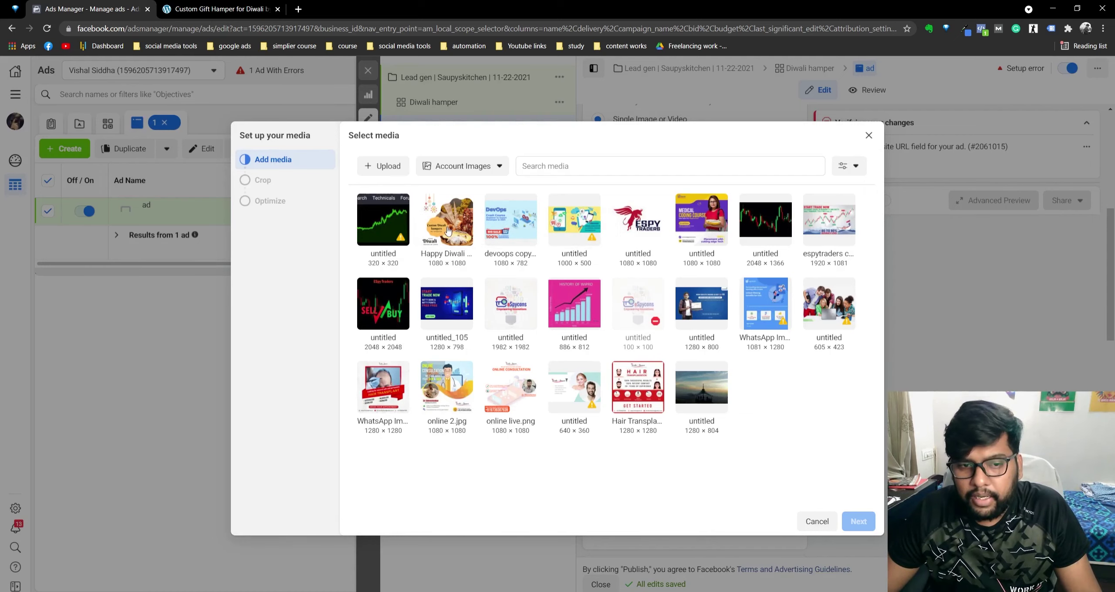
pyautogui.click(433, 216)
pyautogui.click(859, 521)
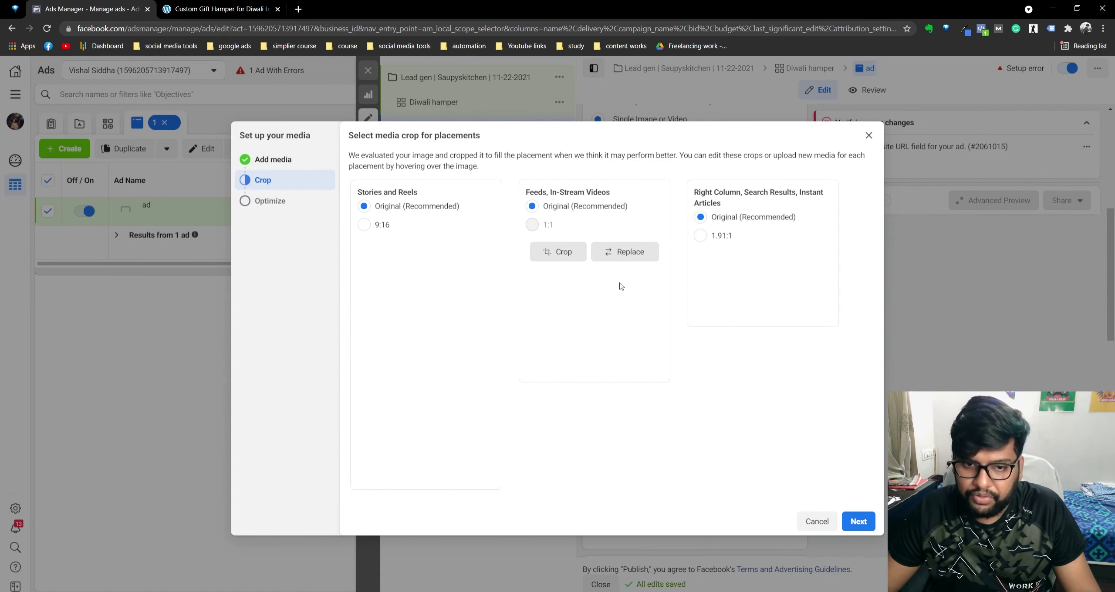
pyautogui.moveTo(459, 253)
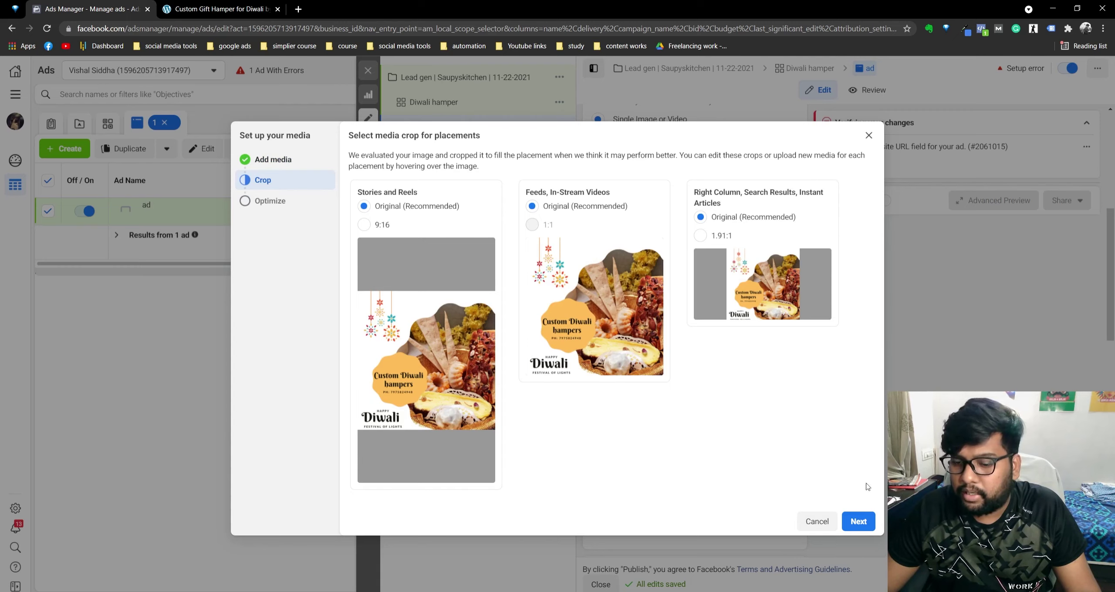
pyautogui.click(858, 521)
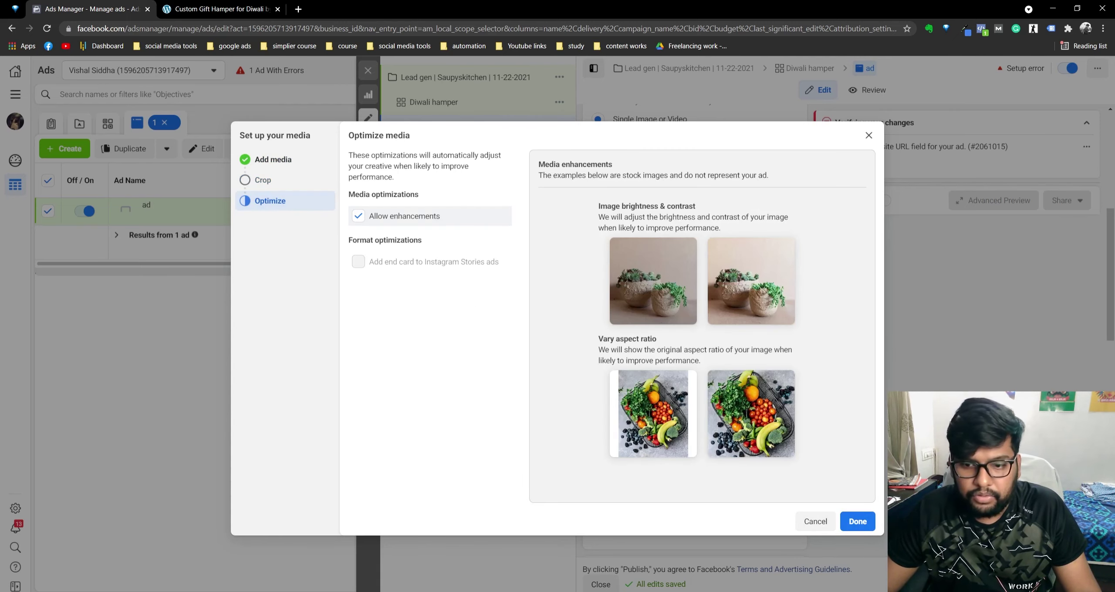
pyautogui.click(857, 522)
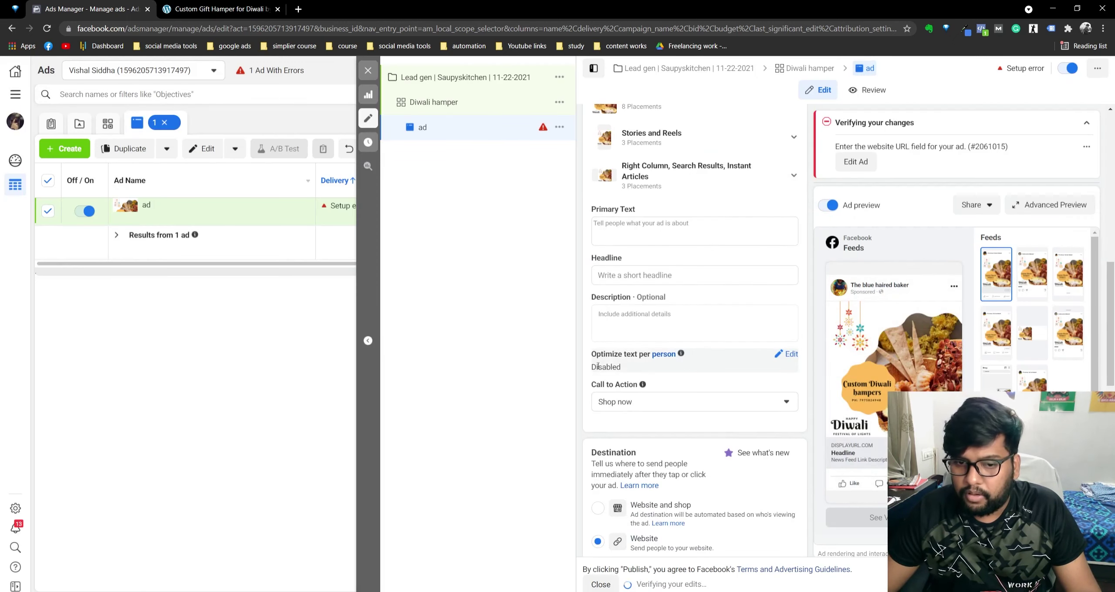
# Step: Fill the ad's description with the Diwali hamper text beginning "Diwali is here and so are our gifting options" and ending "serving at your Diwali party"
pyautogui.click(604, 235)
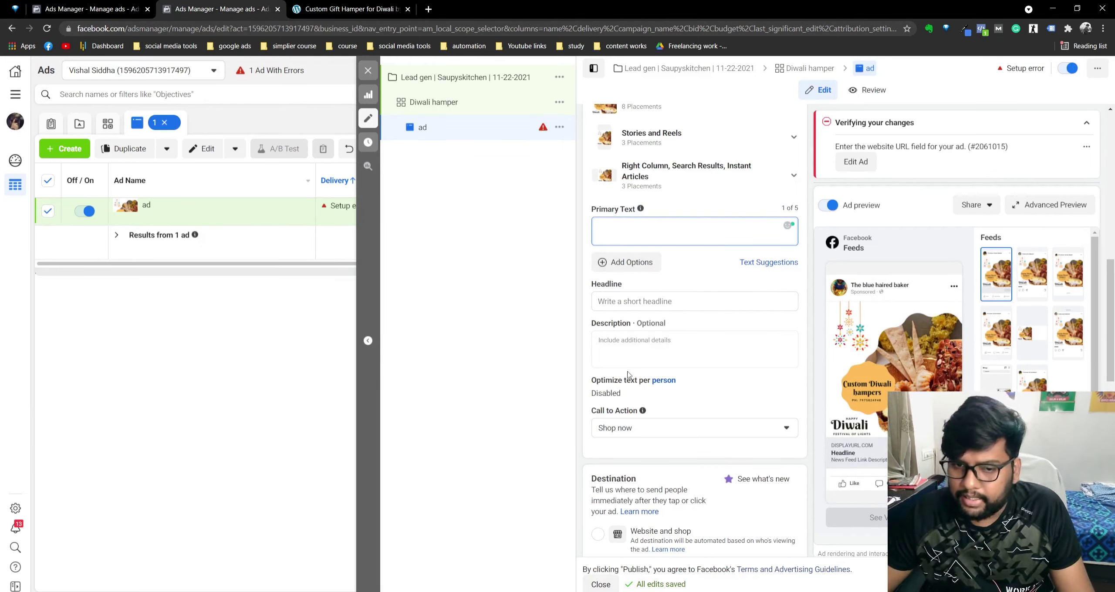
pyautogui.click(620, 340)
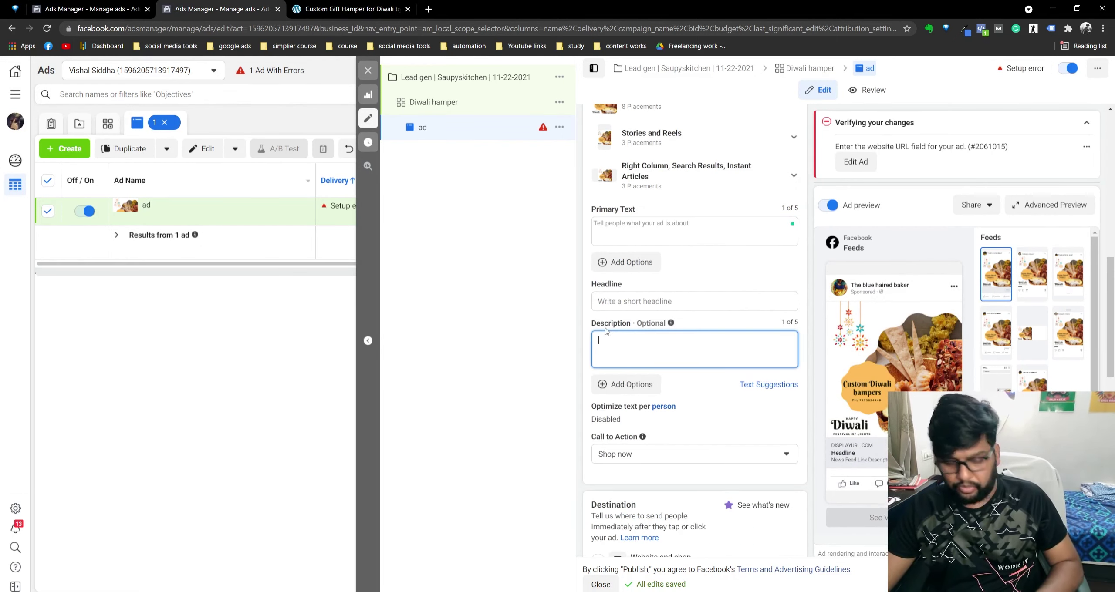
pyautogui.write("Diwali is here and so are our gifting options. Food is central to every celebration so we're here to serve some innovative, fresh, lipsmacking desserts. This hamper is ideal for gifting to your family, friends, colleagues or even serving at your Diwali party.")
pyautogui.rightClick(614, 358)
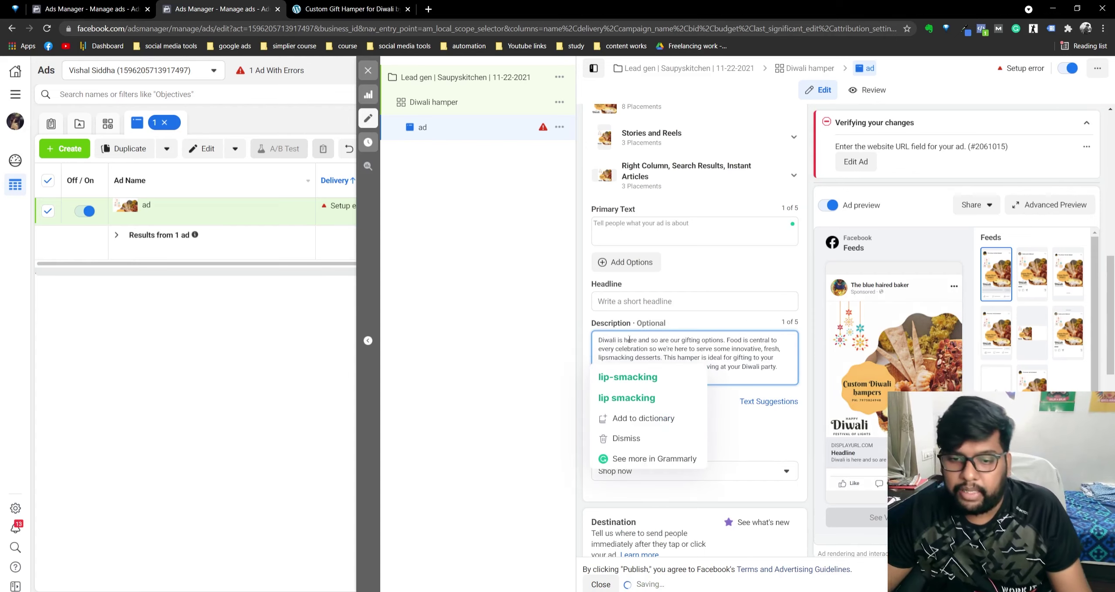
pyautogui.click(666, 340)
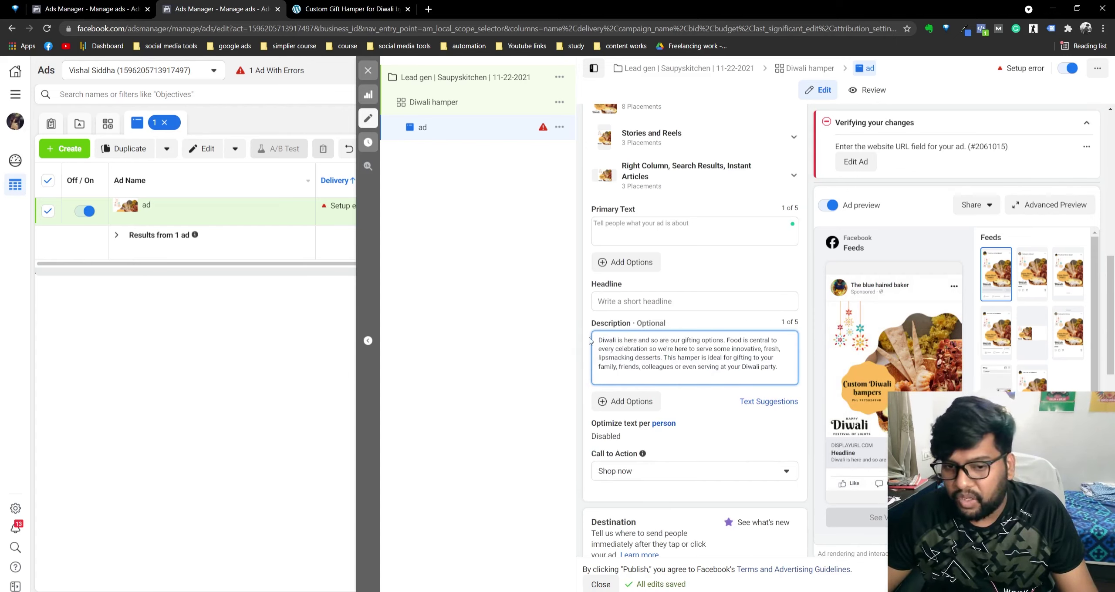
# Step: Set the ad's headline to "Diwali custom gift hamper"
pyautogui.click(620, 302)
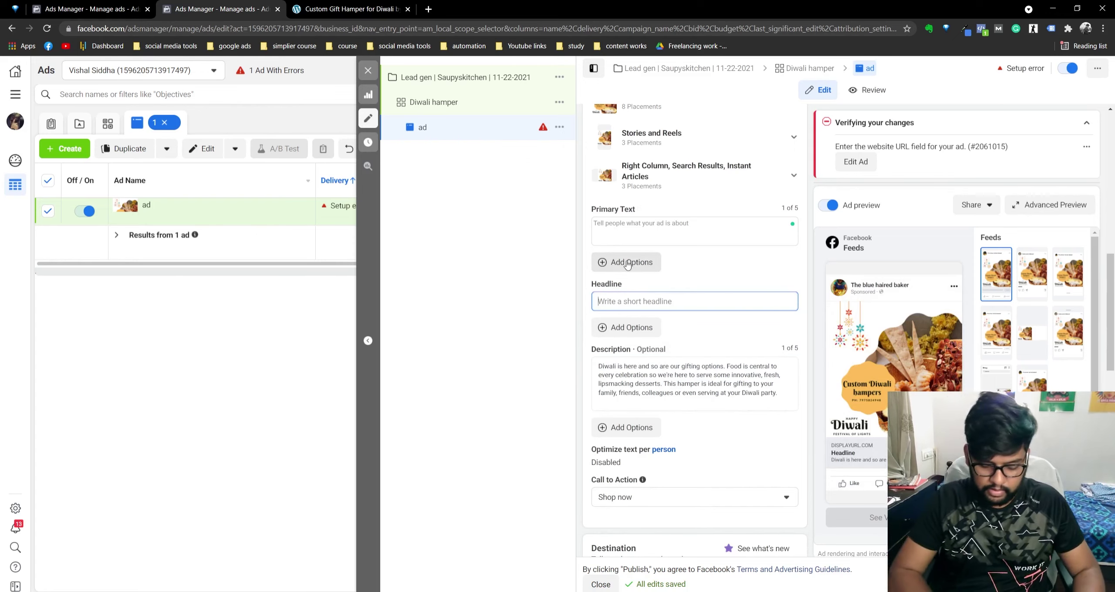
pyautogui.click(27, 4)
pyautogui.click(226, 16)
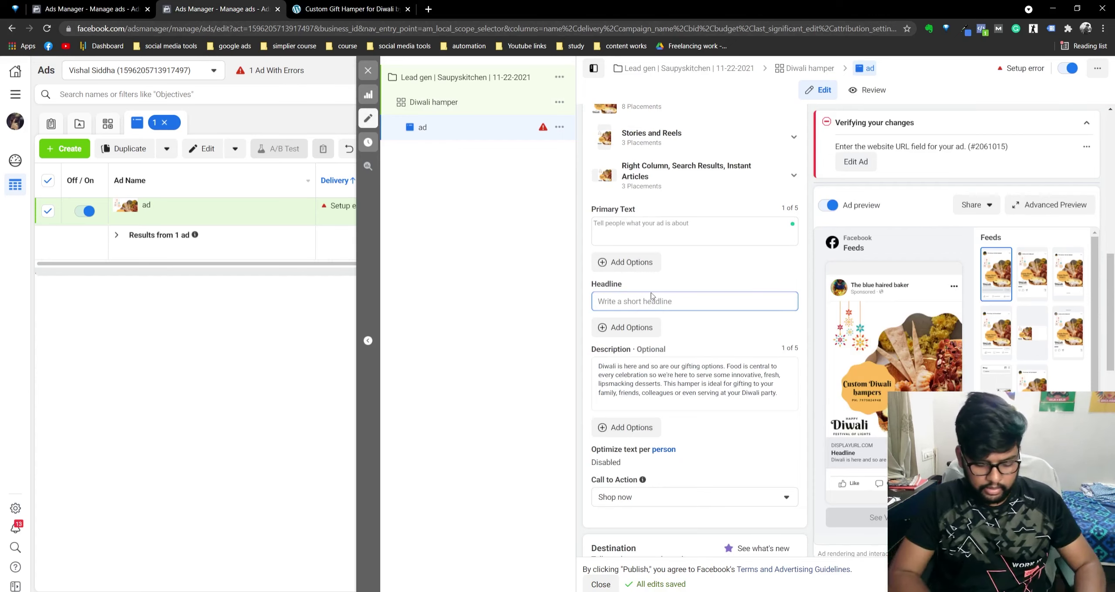
pyautogui.write('Diwali custom gift hamper')
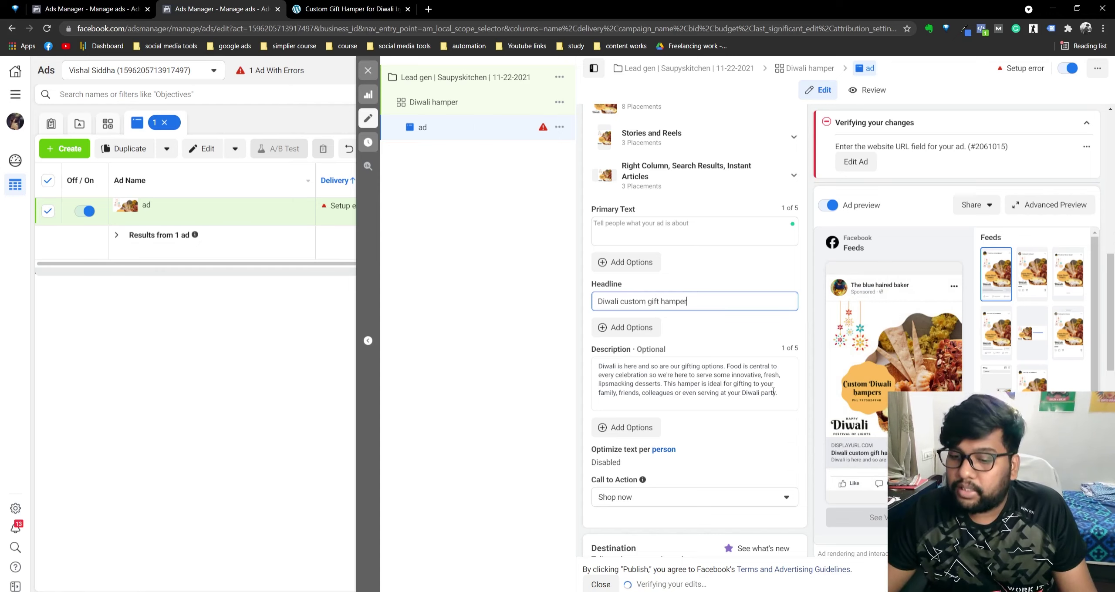
# Step: Copy the custom gift hamper landing page's address, saupyskitchen.com/custom-gift-hamper/, for the ad's website destination
pyautogui.scroll(-4, 700, 326)
pyautogui.scroll(-3, 683, 381)
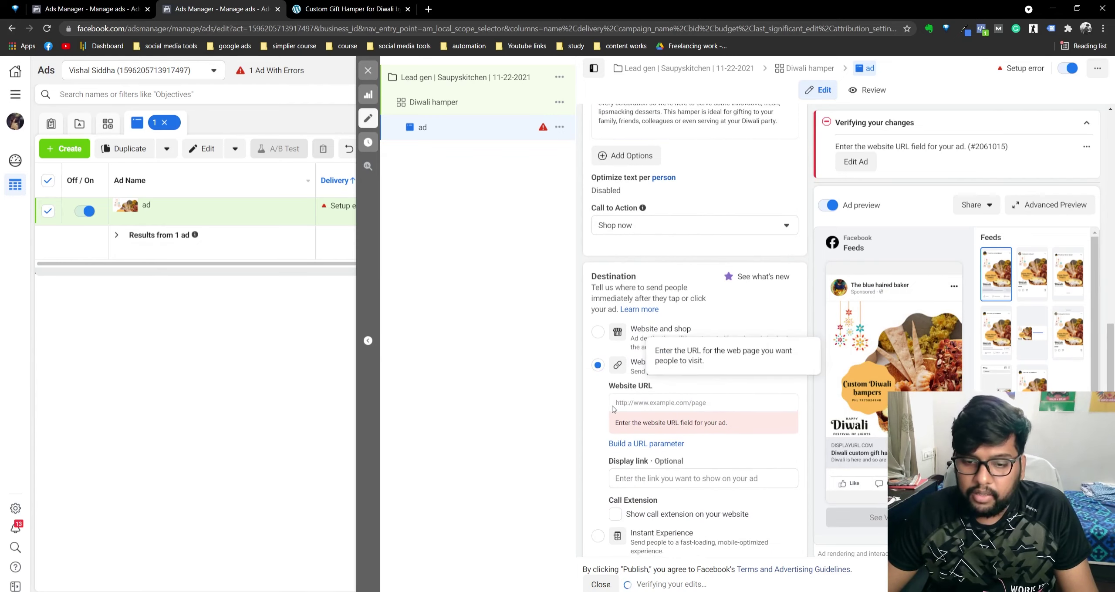
pyautogui.click(629, 402)
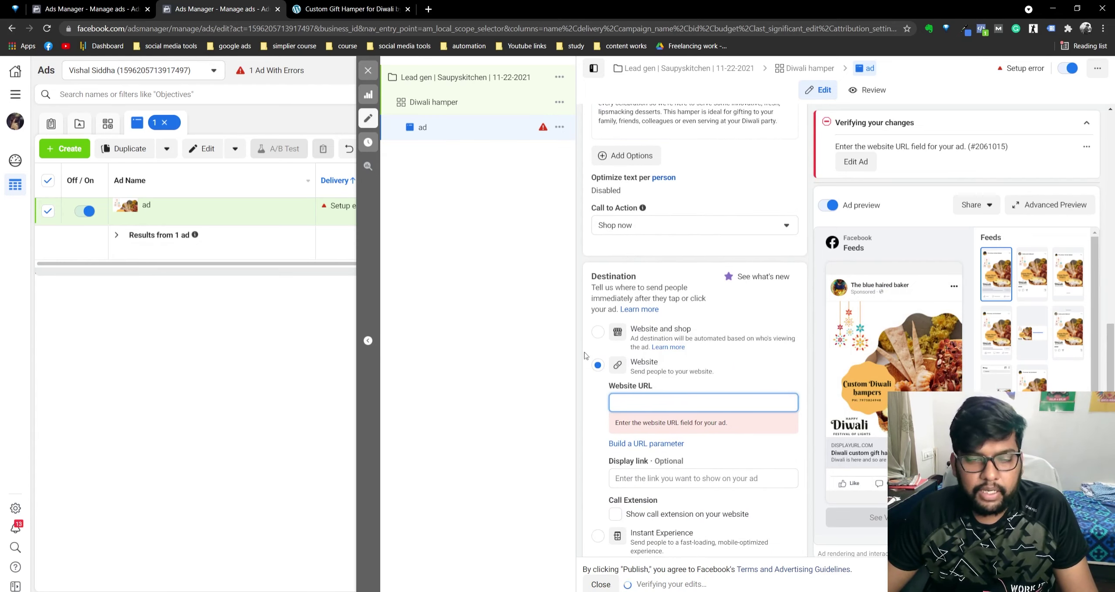
pyautogui.click(349, 8)
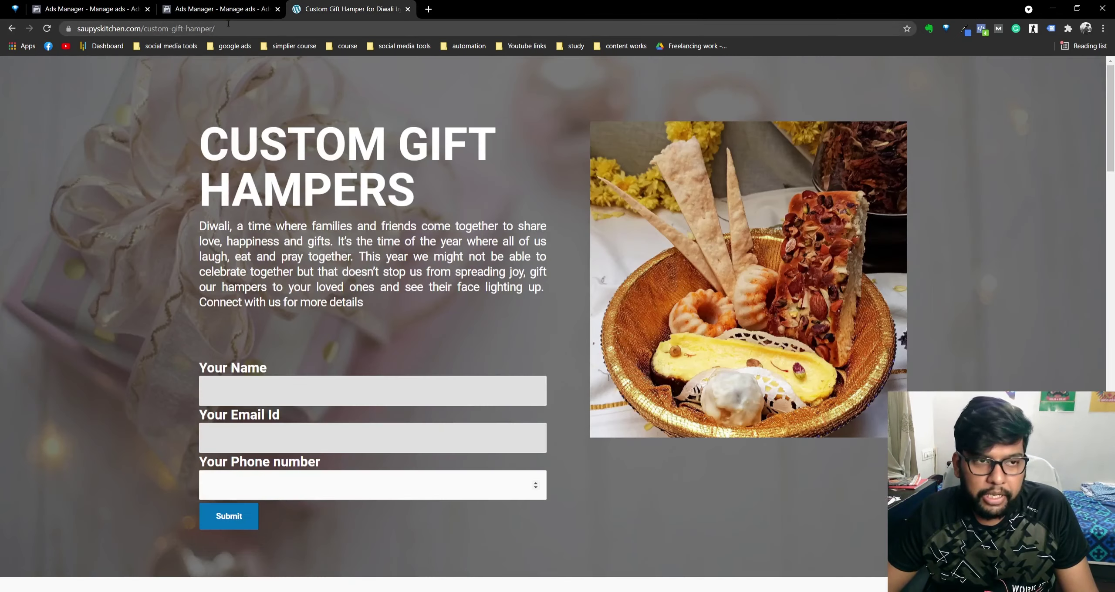
pyautogui.click(228, 27)
pyautogui.rightClick(223, 28)
pyautogui.click(251, 105)
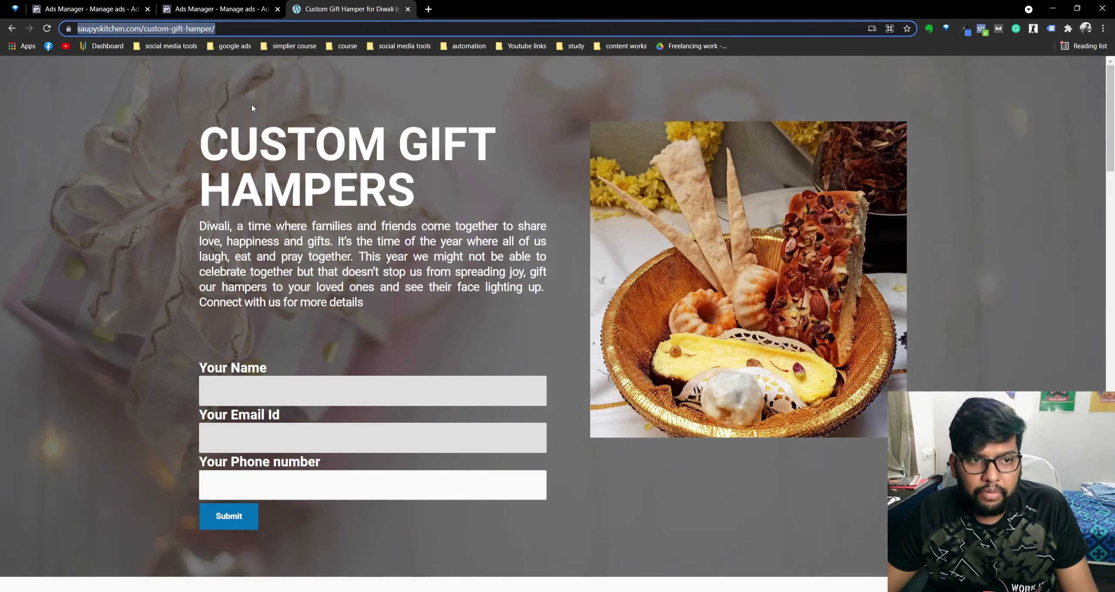
pyautogui.click(87, 9)
pyautogui.scroll(-3, 651, 446)
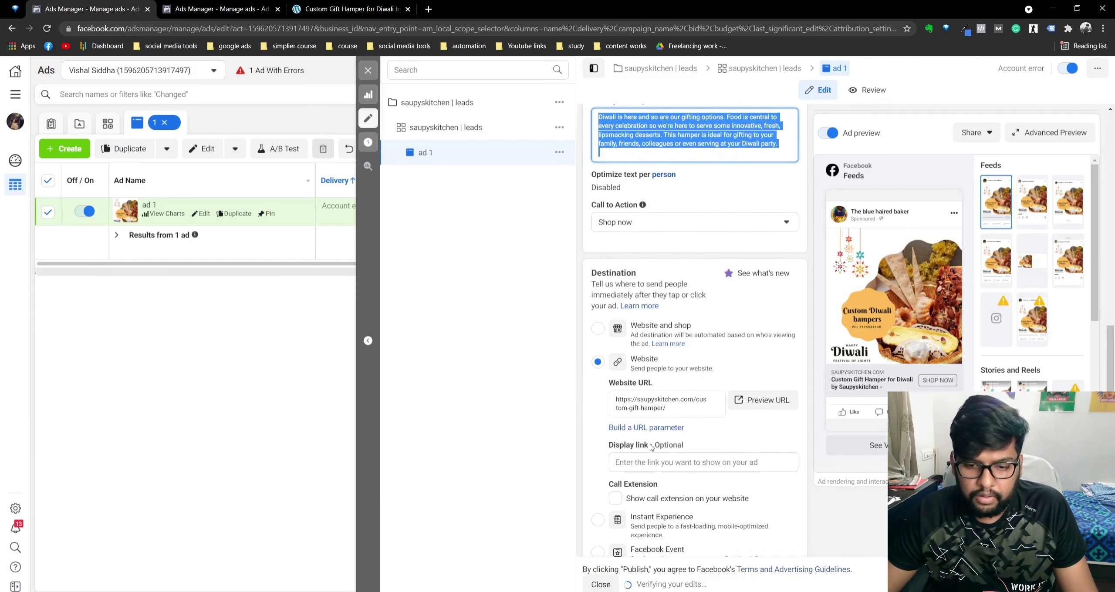
pyautogui.click(220, 8)
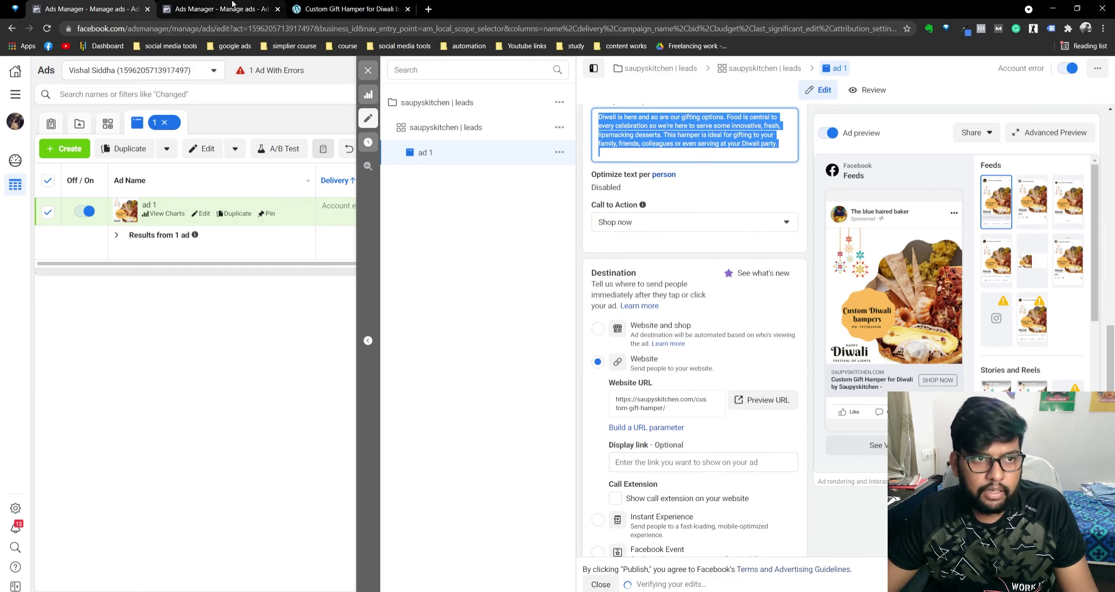
pyautogui.rightClick(678, 401)
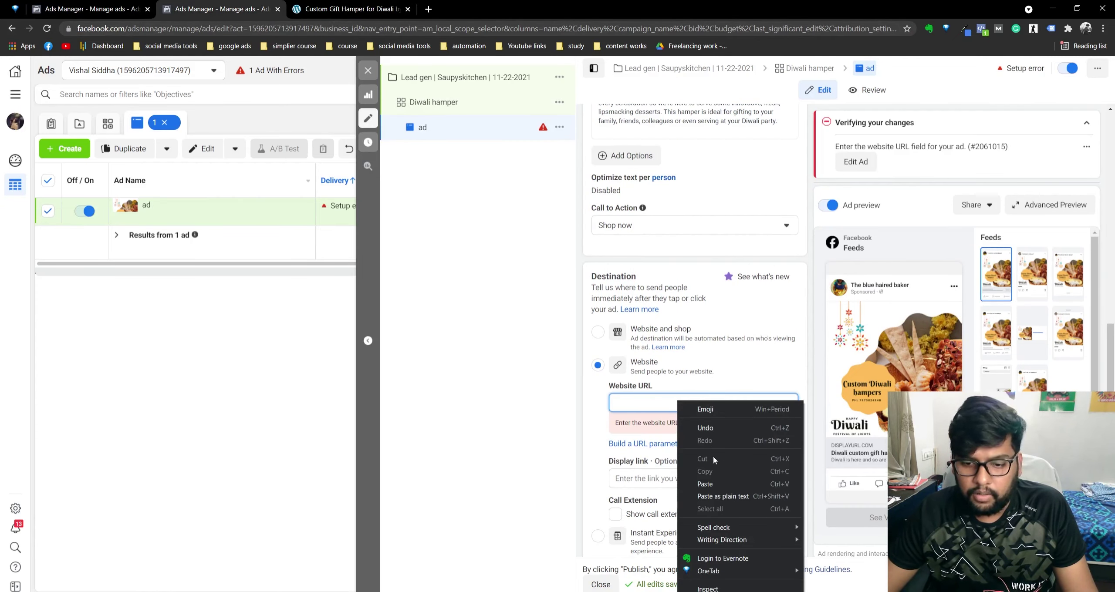
pyautogui.click(706, 483)
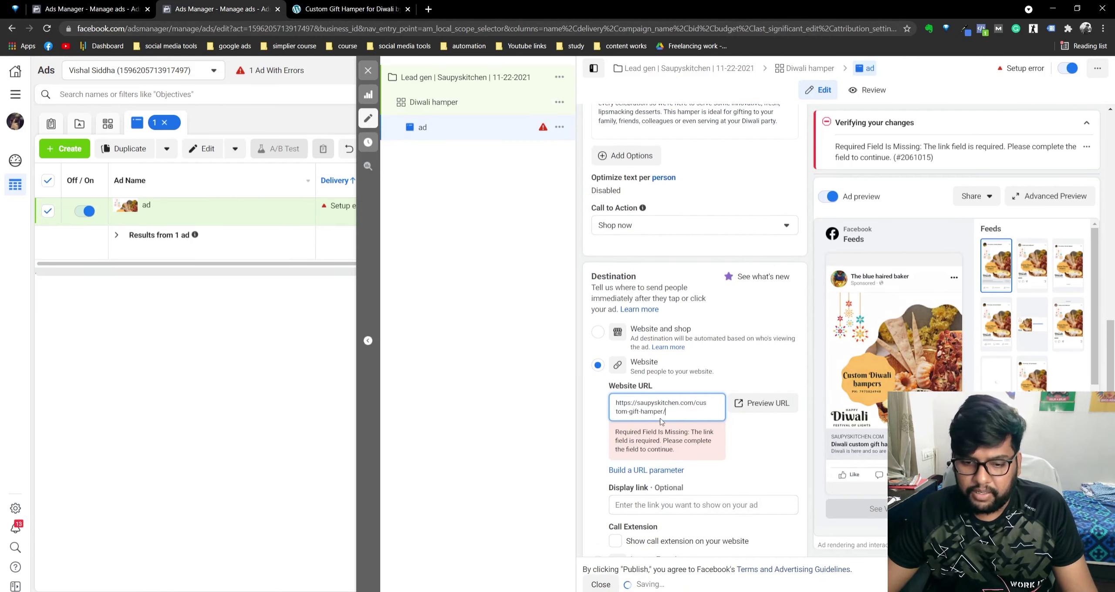
# Step: Check the ad's remaining destination, language and tracking settings, publish the ad, and show the list of campaigns
pyautogui.scroll(-2, 740, 444)
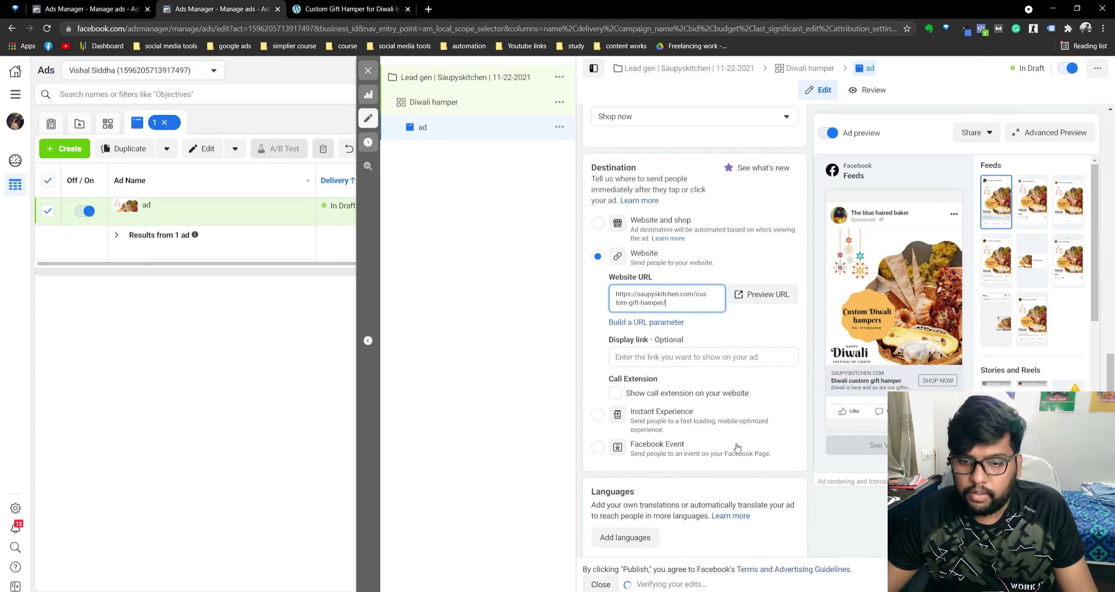
pyautogui.scroll(5, 662, 331)
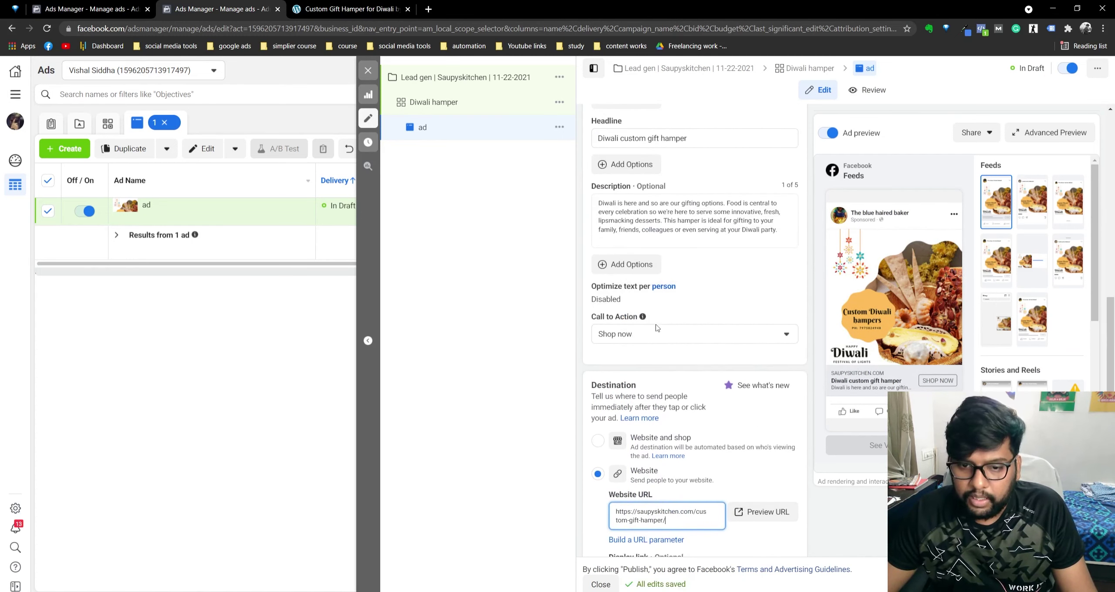
pyautogui.scroll(-6, 658, 334)
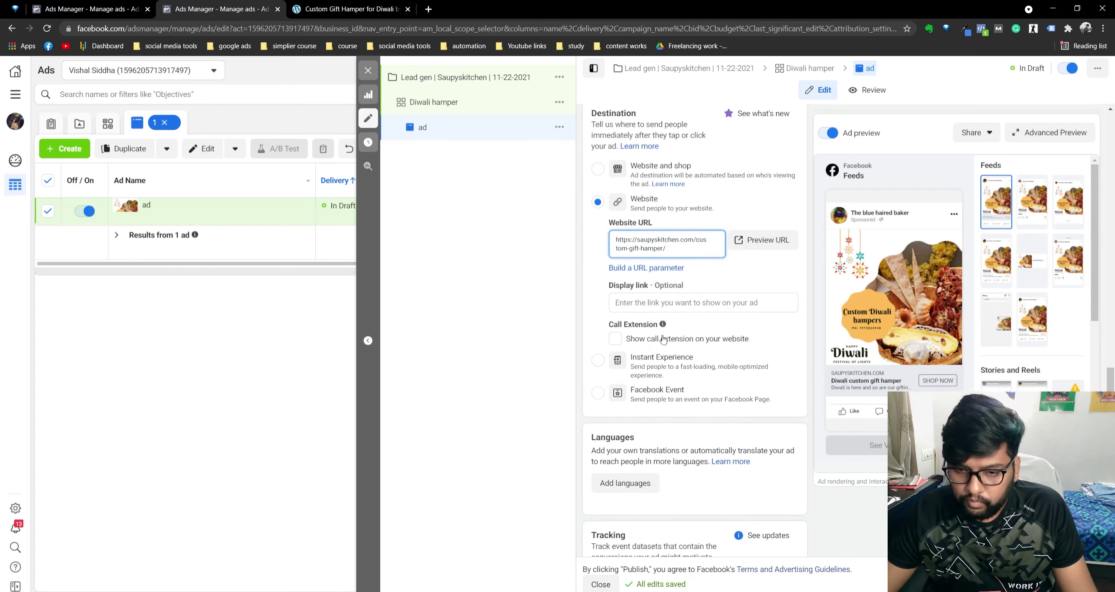
pyautogui.scroll(-5, 634, 348)
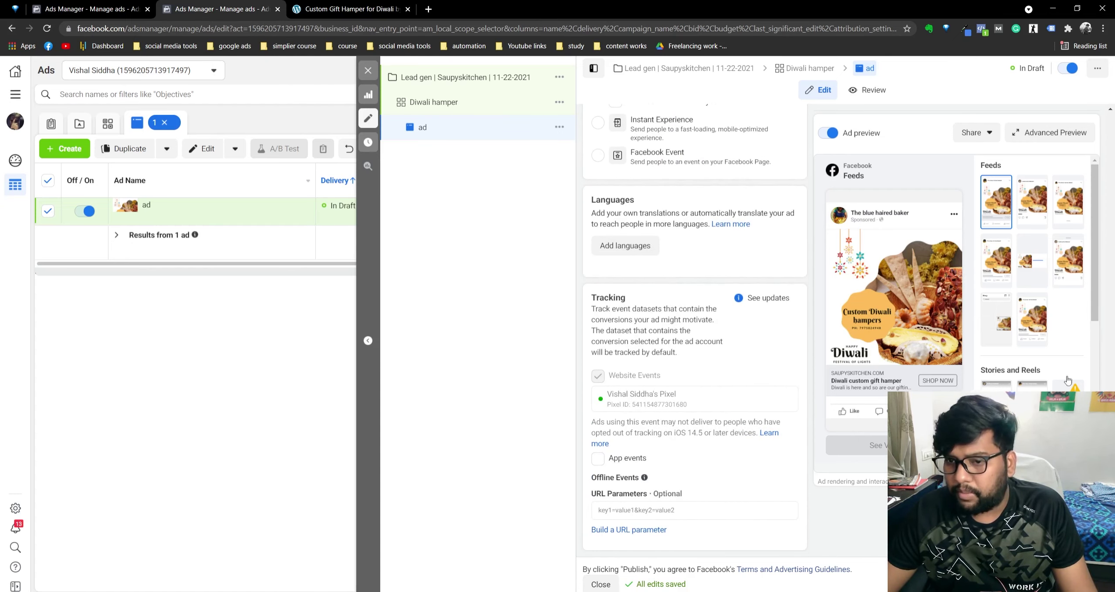
pyautogui.click(1079, 585)
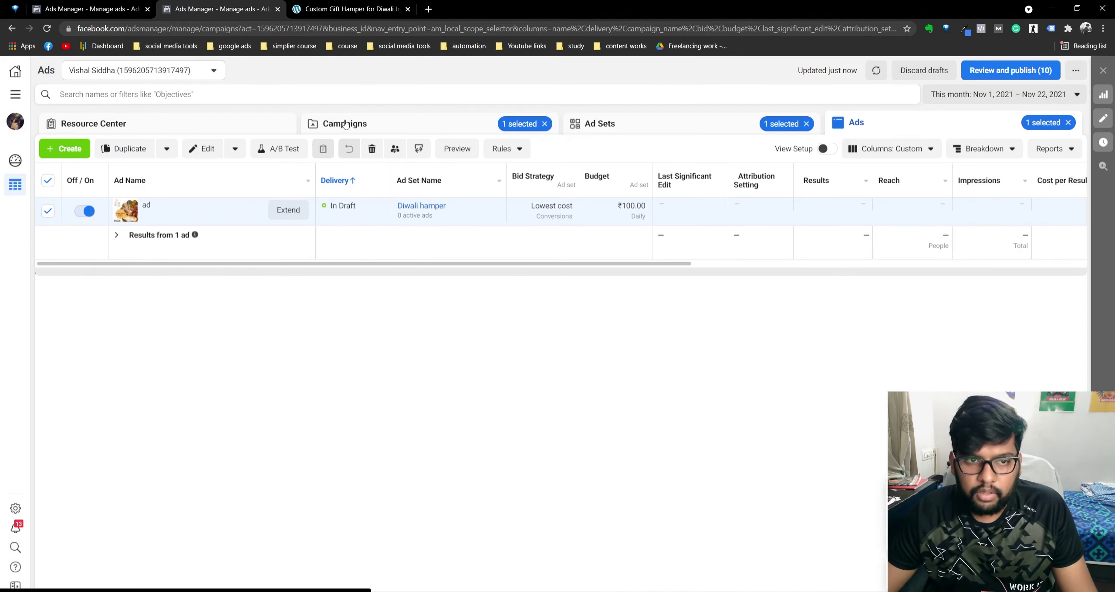
pyautogui.click(347, 123)
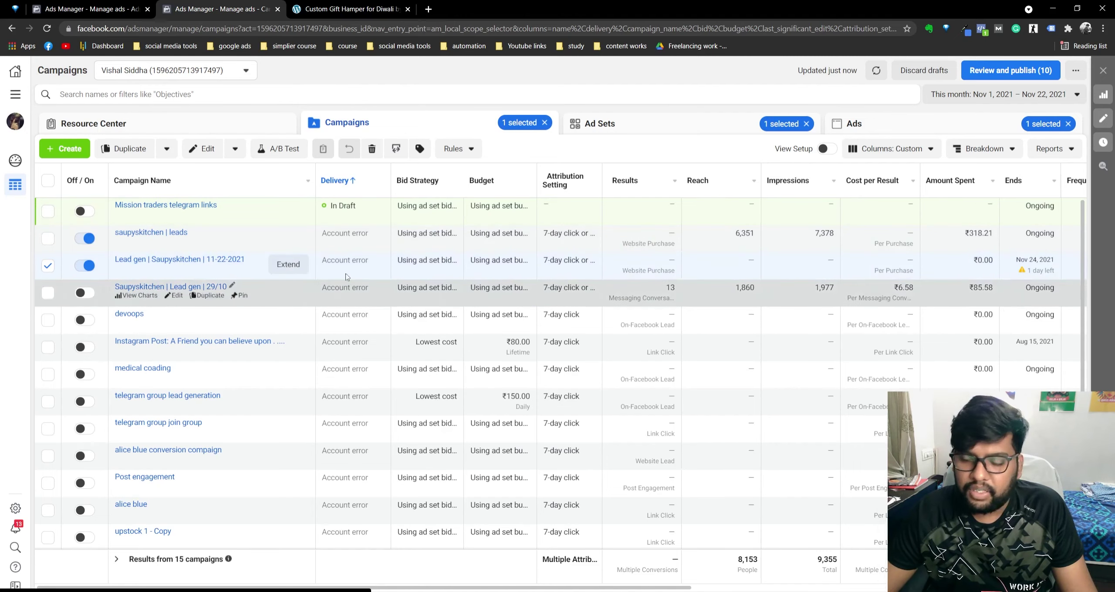